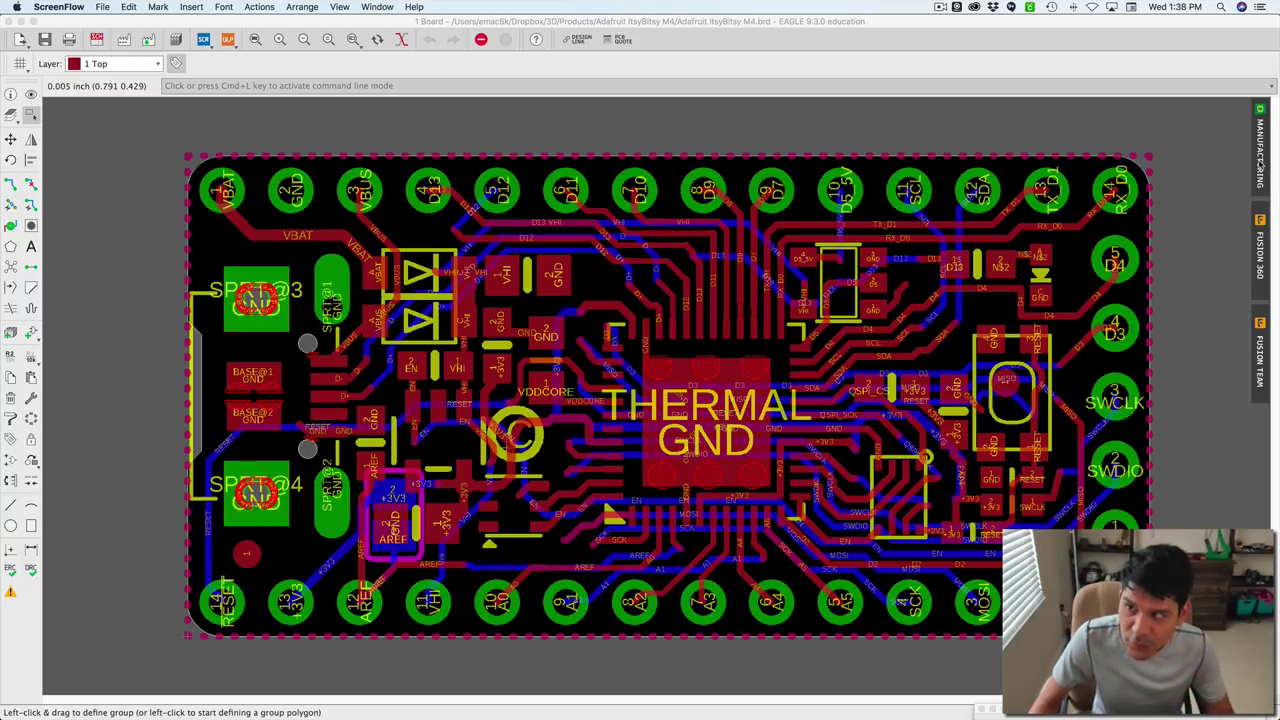
Preview the board's bottom side in the manufacturing preview, then close it.
{"action": "left_click", "coordinate": [1261, 160]}
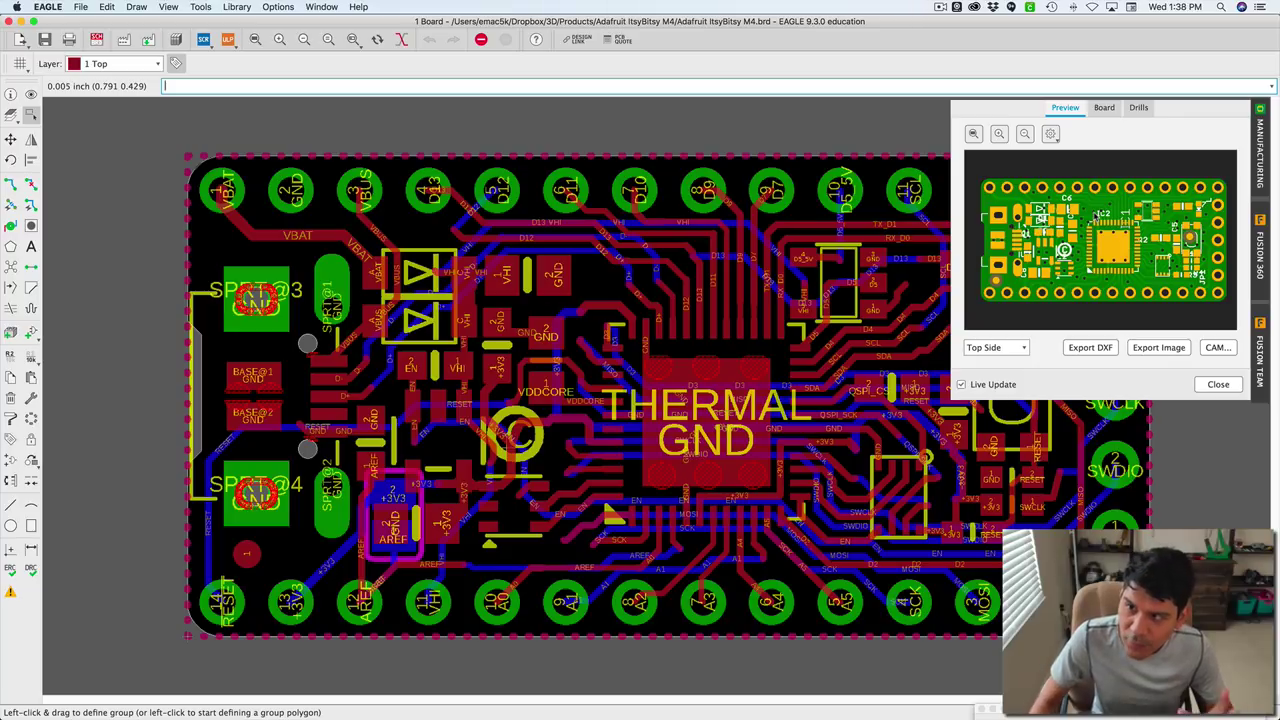
{"action": "left_click", "coordinate": [1015, 350]}
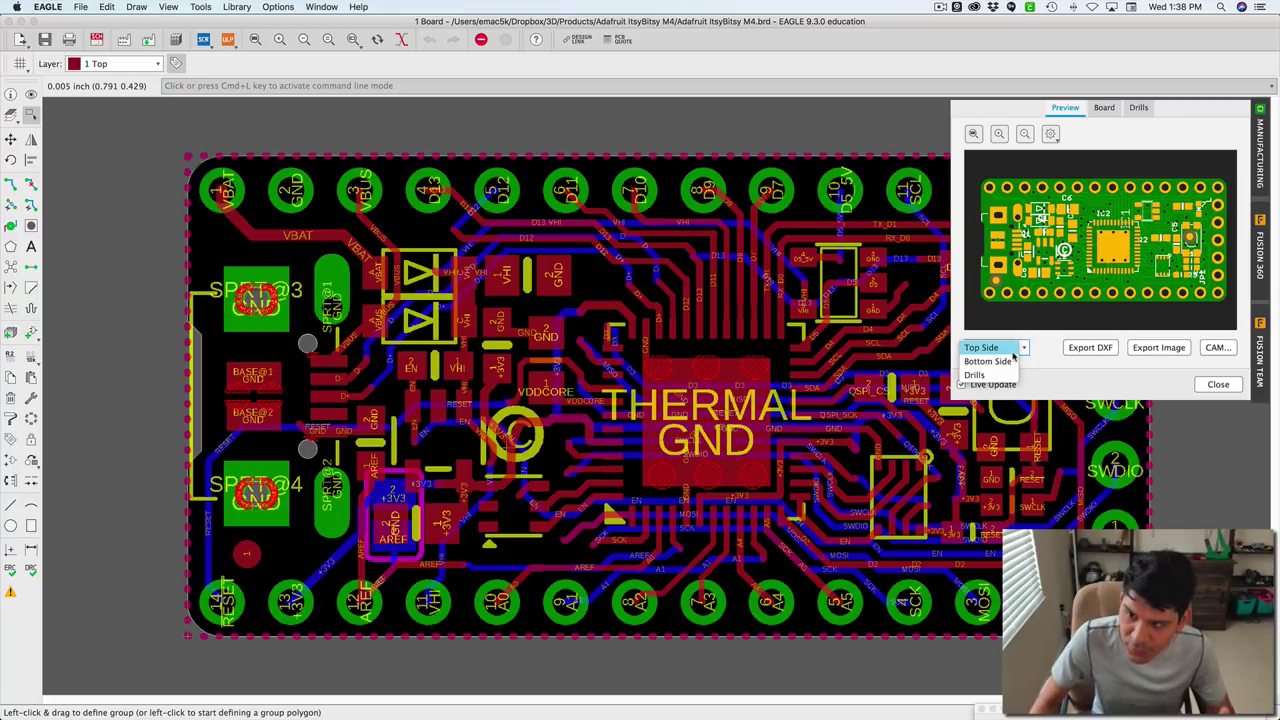
{"action": "left_click", "coordinate": [1007, 362]}
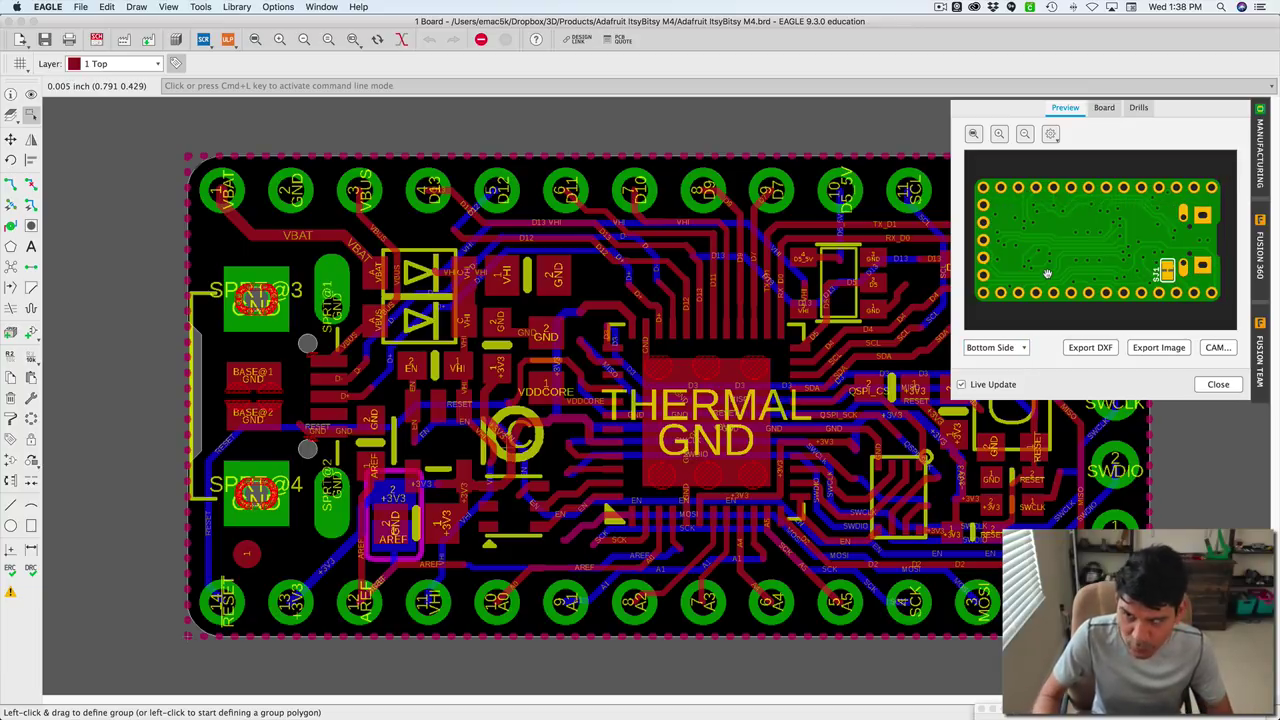
{"action": "left_click", "coordinate": [1051, 136]}
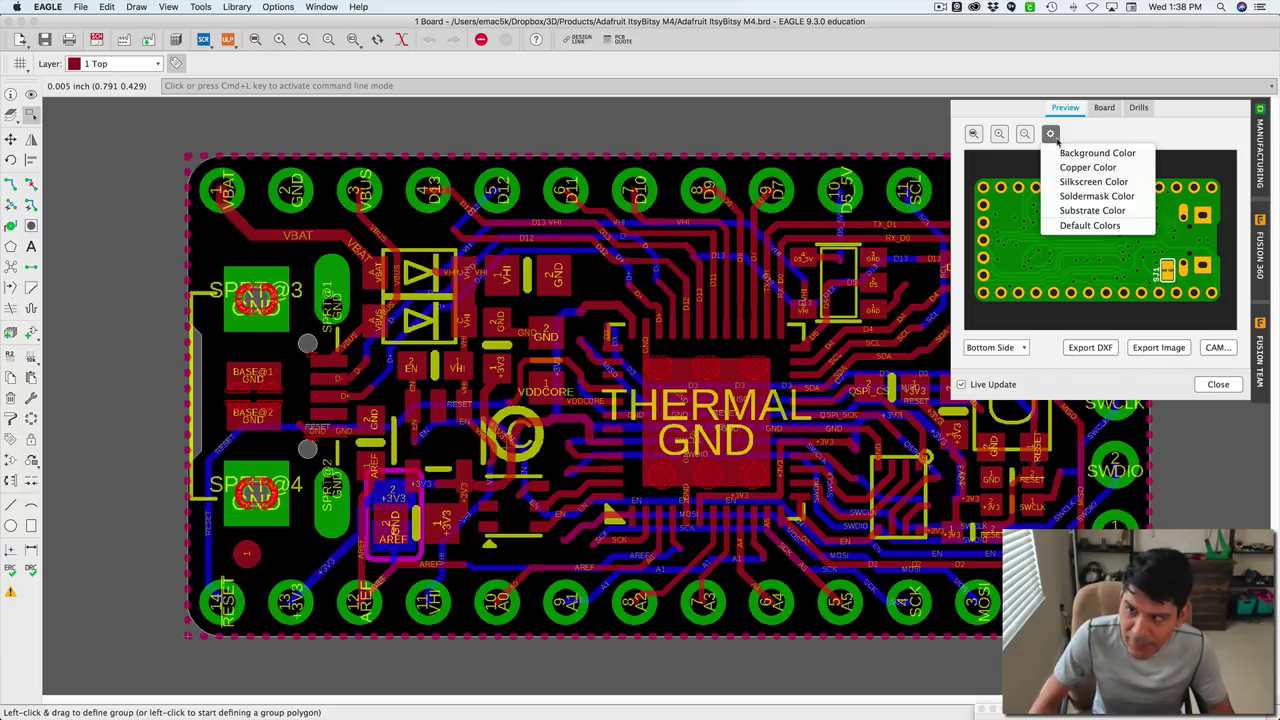
{"action": "left_click", "coordinate": [1152, 144]}
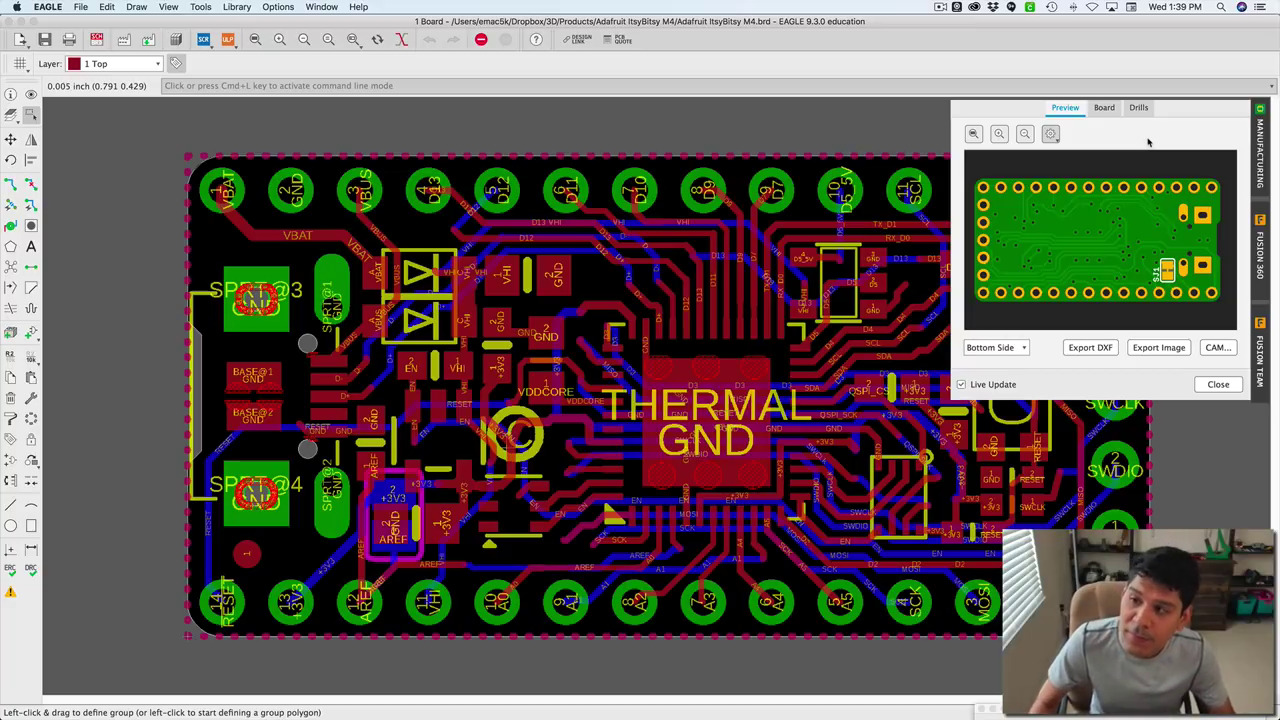
{"action": "left_click", "coordinate": [1218, 384]}
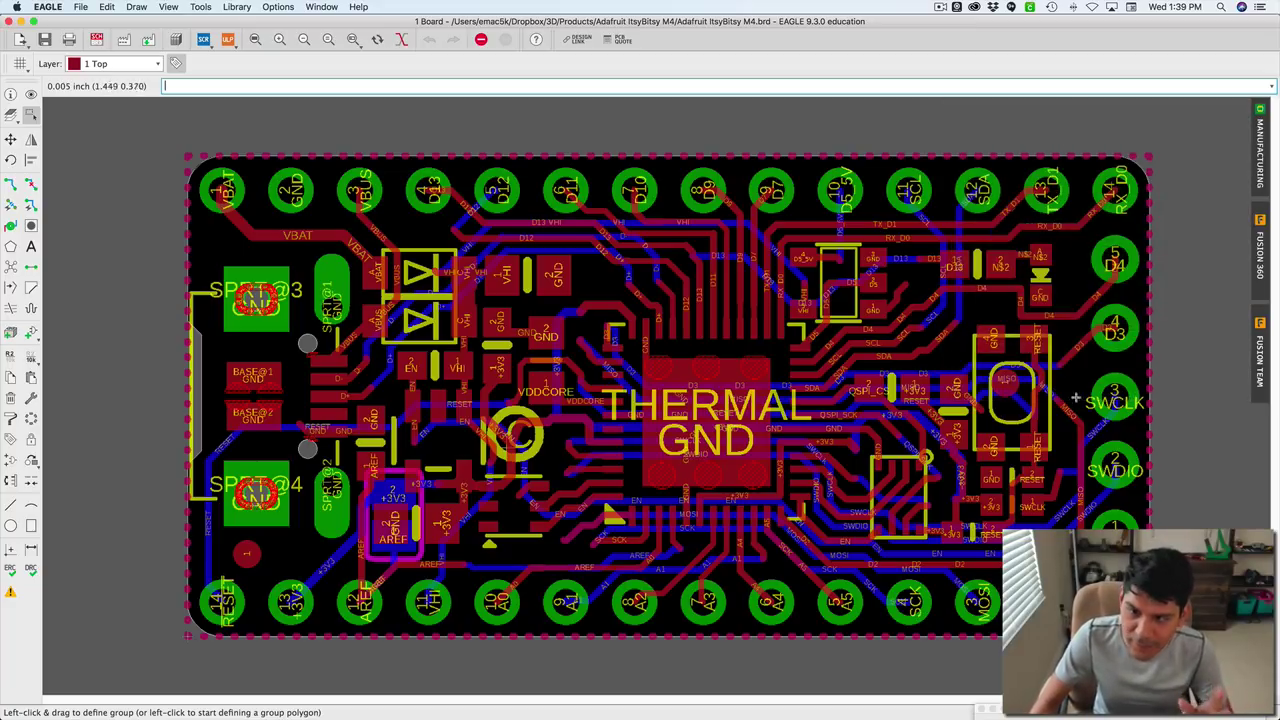
Open the visible layers list and scroll to the 200bmp and 201bmp layers.
{"action": "scroll", "coordinate": [731, 398], "scroll_direction": "right", "scroll_amount": 3}
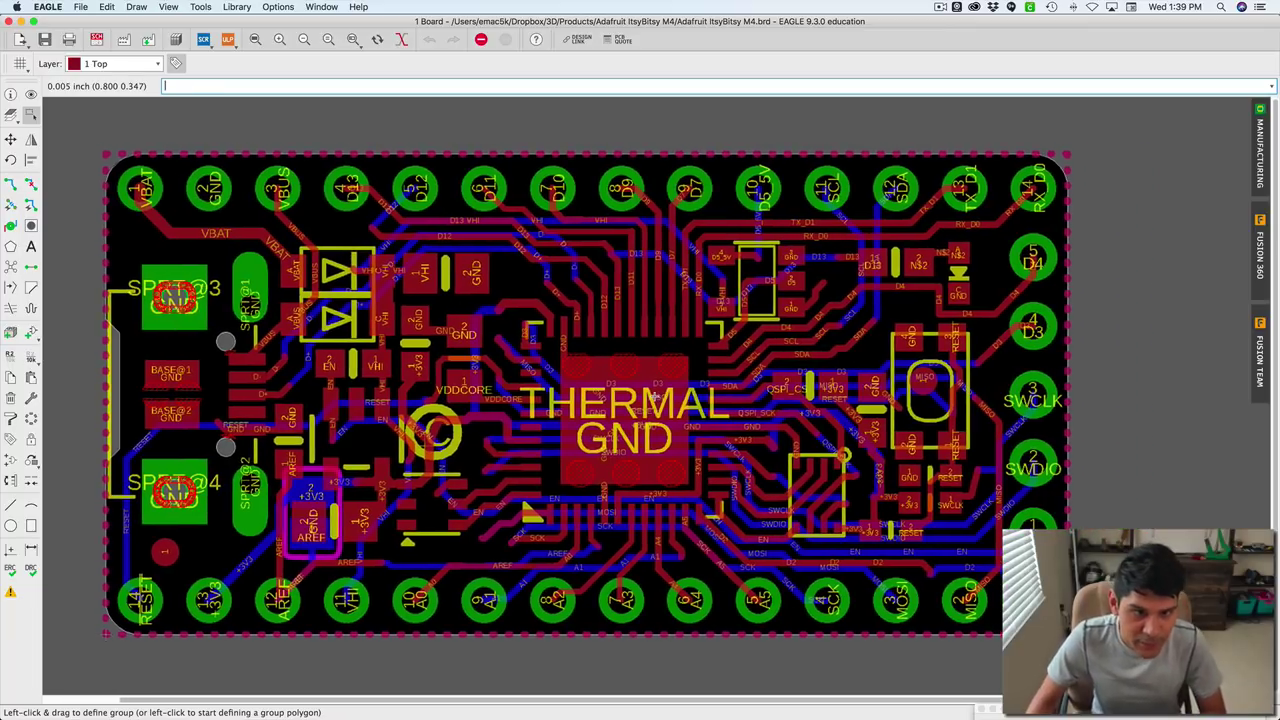
{"action": "scroll", "coordinate": [336, 228], "scroll_direction": "left", "scroll_amount": 2}
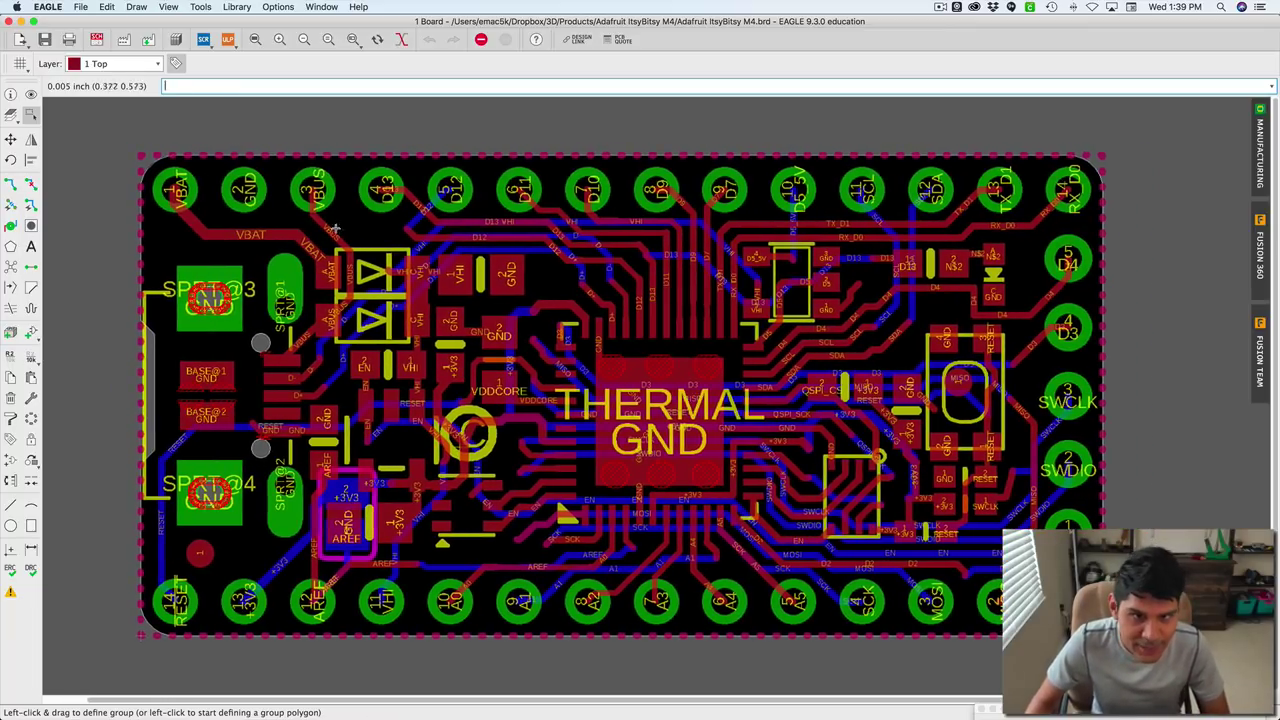
{"action": "scroll", "coordinate": [147, 143], "scroll_direction": "left", "scroll_amount": 1}
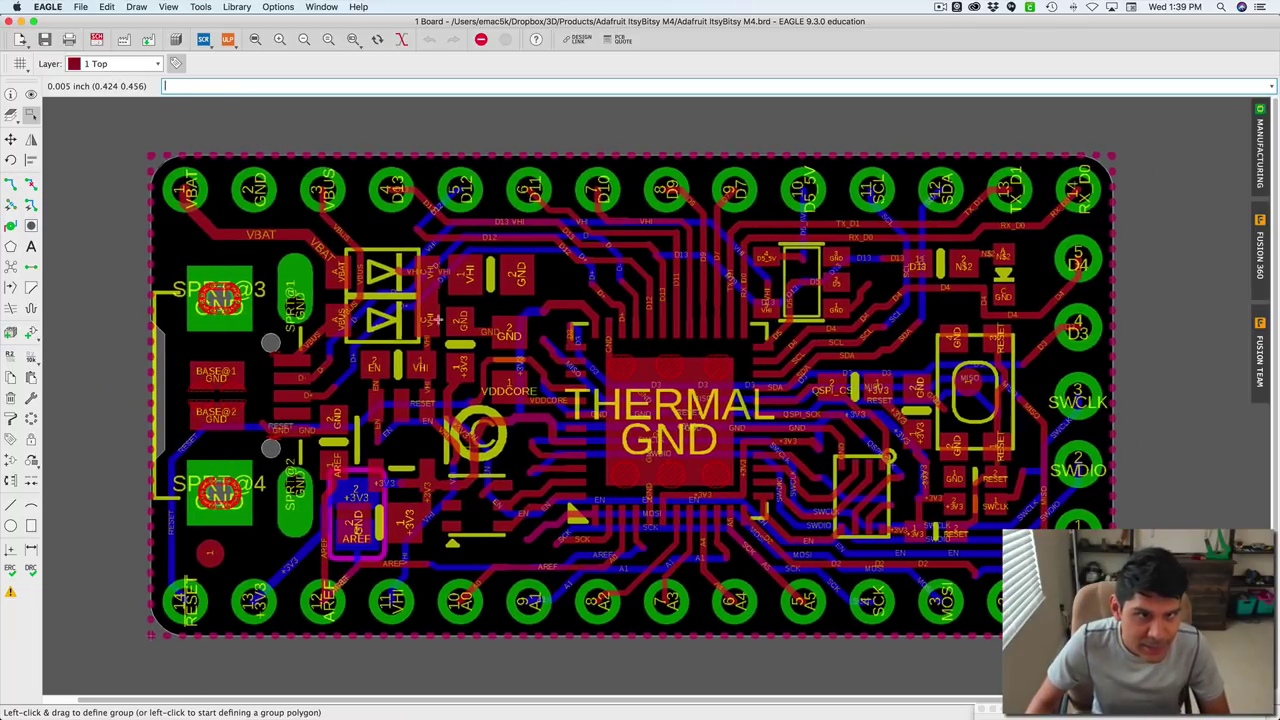
{"action": "left_click", "coordinate": [12, 117]}
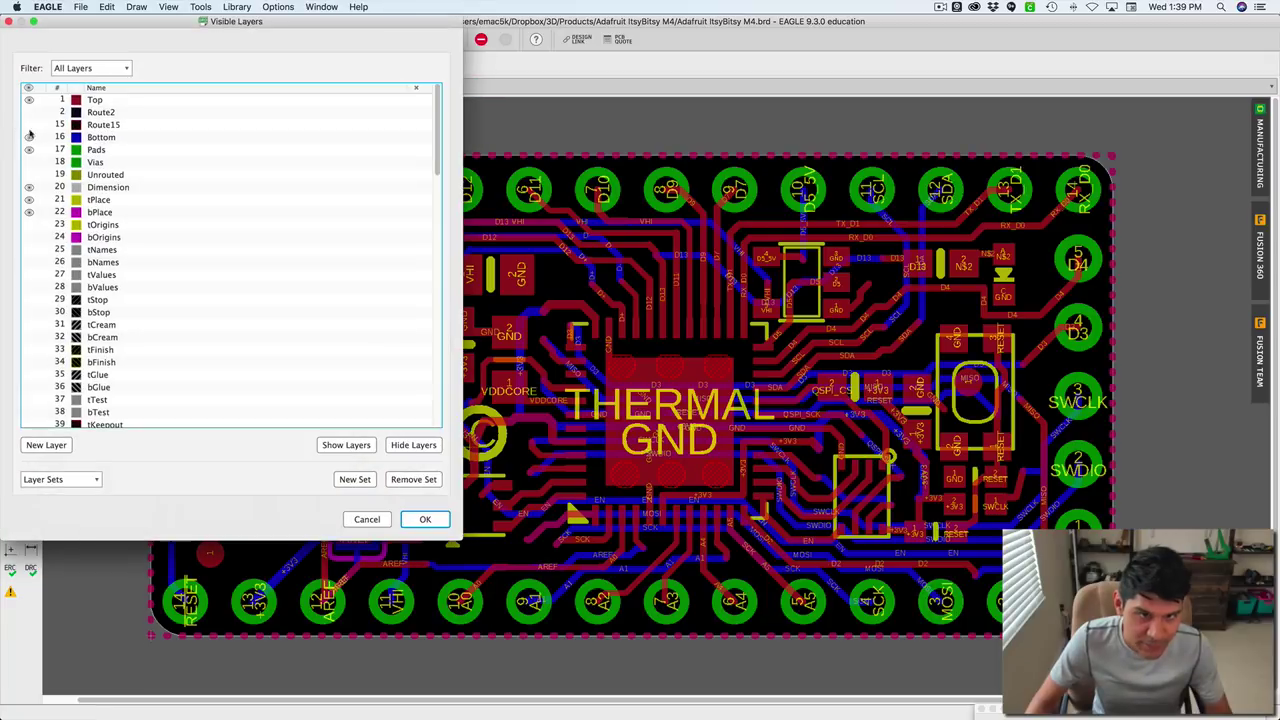
{"action": "left_click", "coordinate": [128, 201]}
{"action": "left_click", "coordinate": [130, 212]}
{"action": "left_click", "coordinate": [126, 176]}
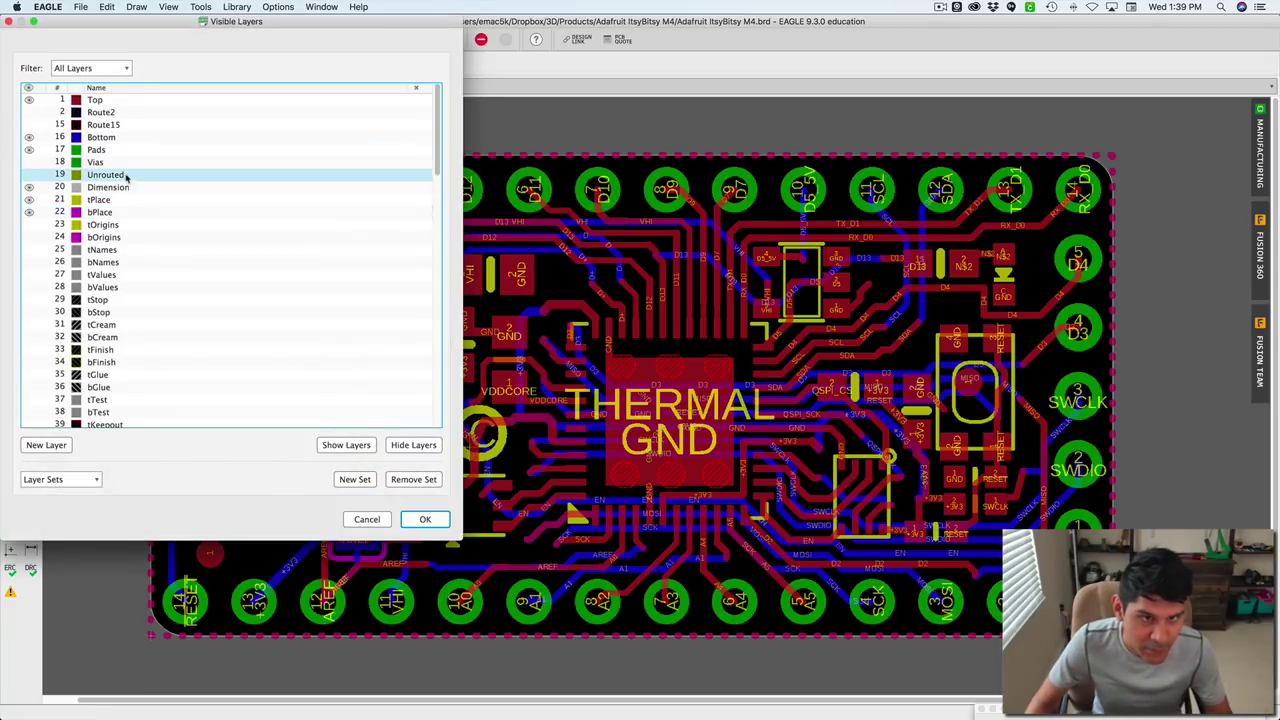
{"action": "left_click", "coordinate": [115, 150]}
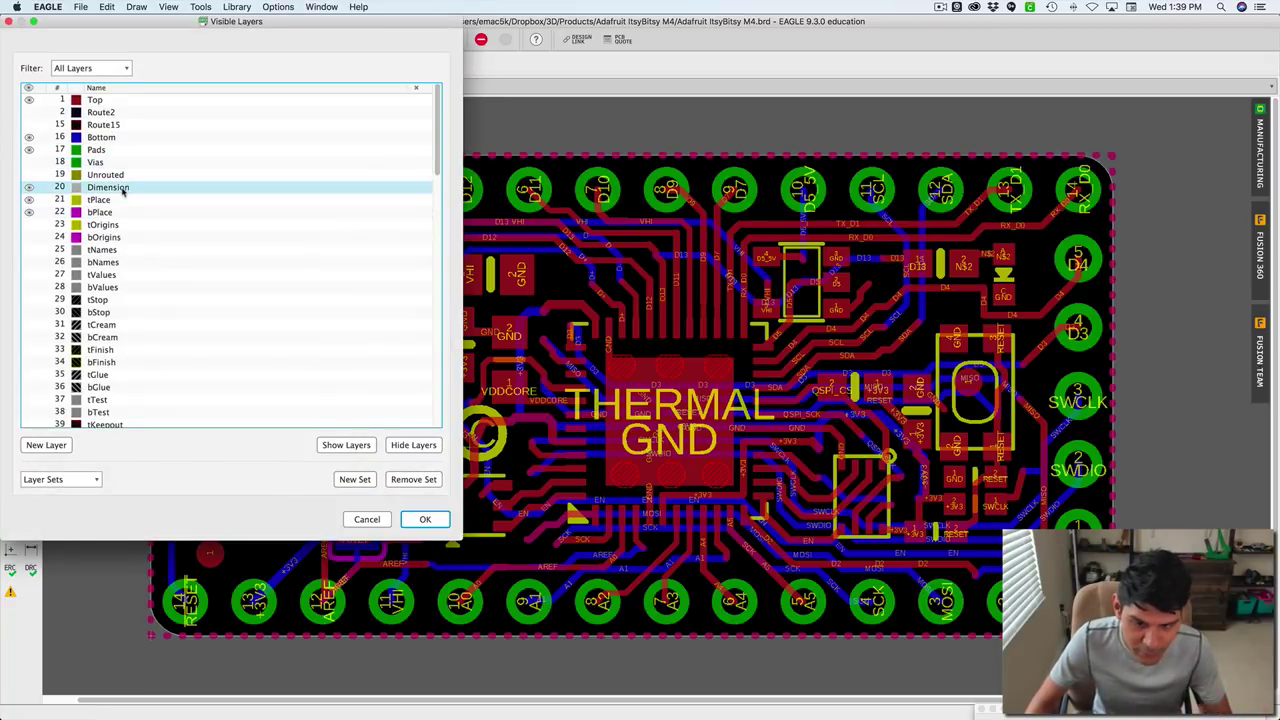
{"action": "scroll", "coordinate": [126, 188], "scroll_direction": "down", "scroll_amount": 1}
{"action": "scroll", "coordinate": [121, 179], "scroll_direction": "up", "scroll_amount": 1}
{"action": "scroll", "coordinate": [126, 200], "scroll_direction": "down", "scroll_amount": 10}
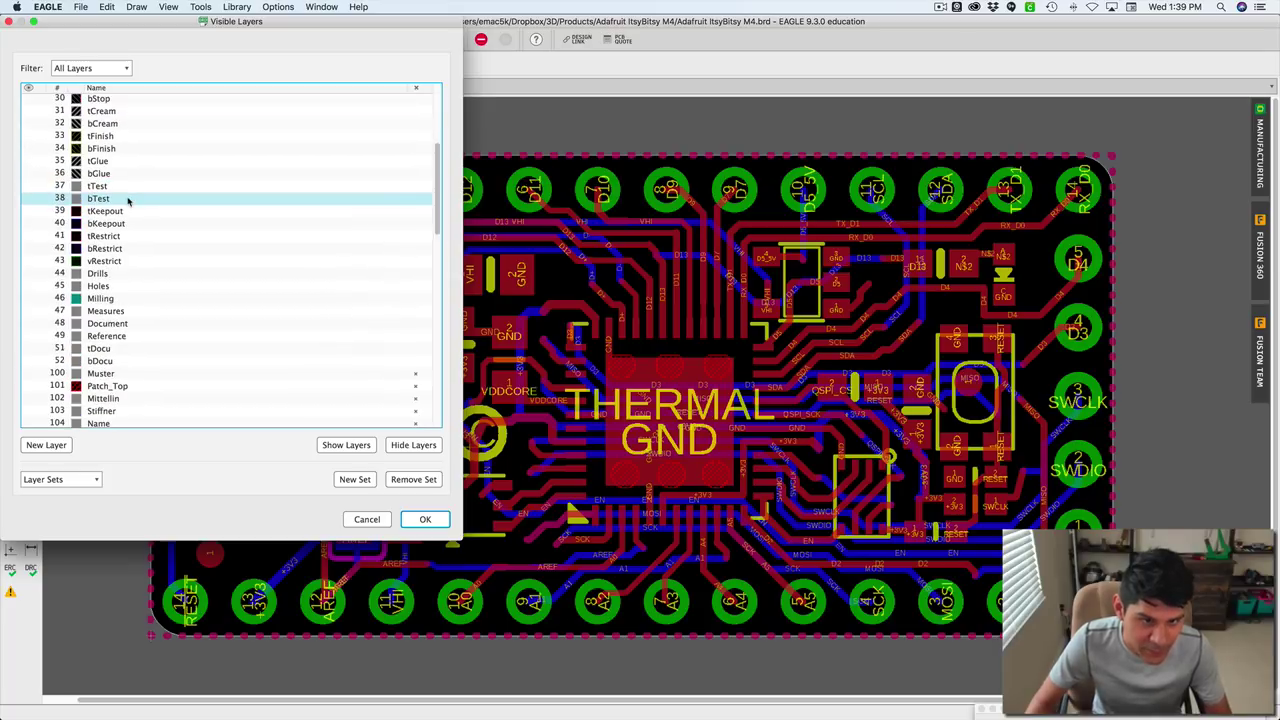
{"action": "scroll", "coordinate": [118, 208], "scroll_direction": "down", "scroll_amount": 8}
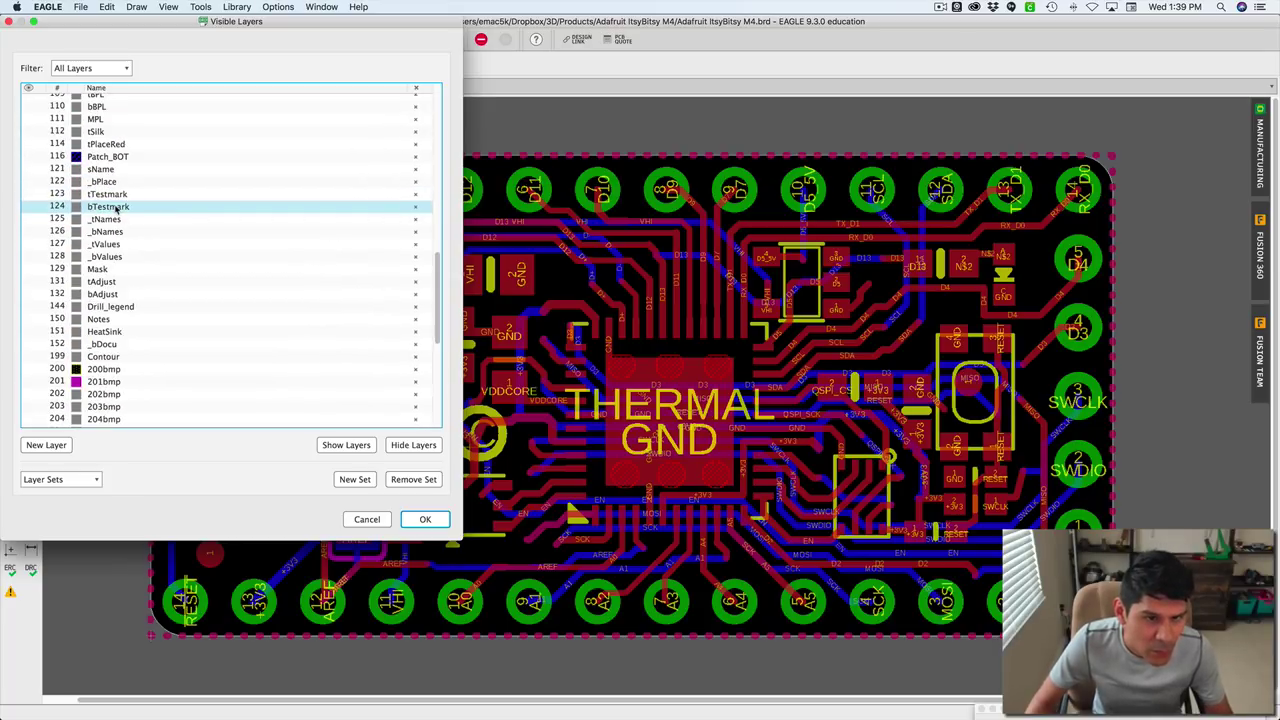
{"action": "scroll", "coordinate": [32, 300], "scroll_direction": "up", "scroll_amount": 1}
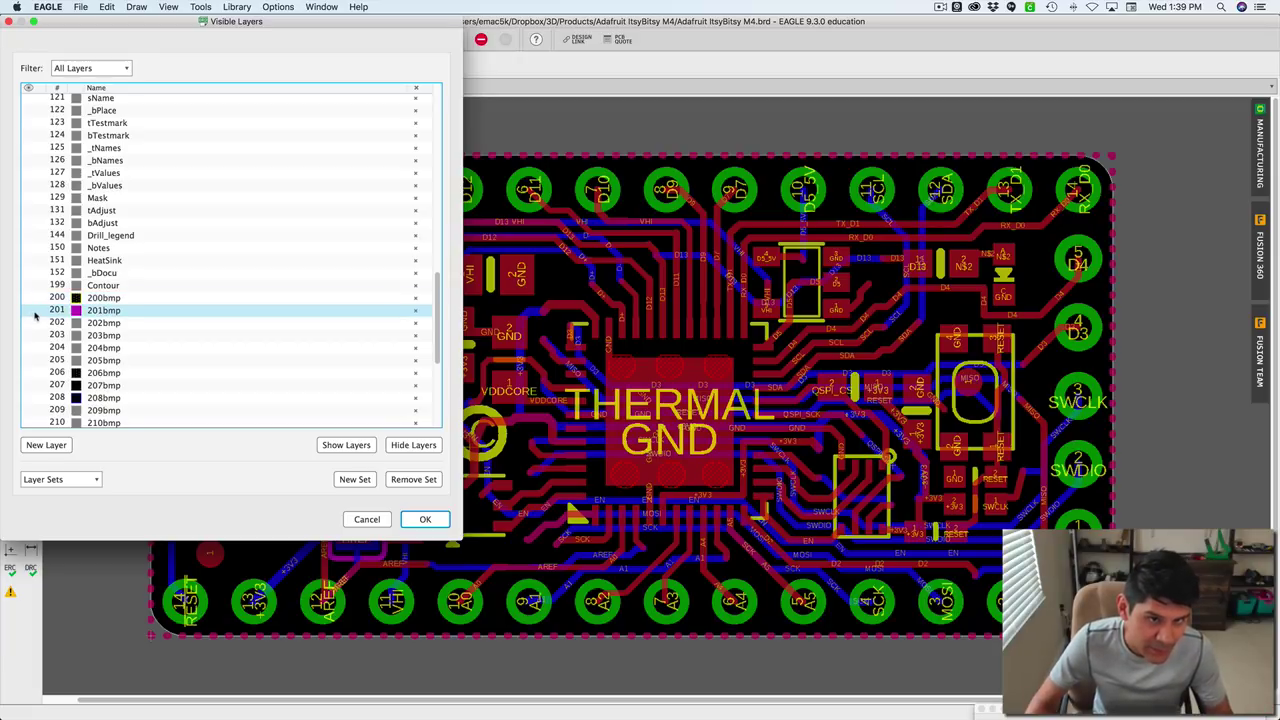
Show the 201bmp and 200bmp artwork layers to inspect the silkscreen art.
{"action": "left_click", "coordinate": [29, 311]}
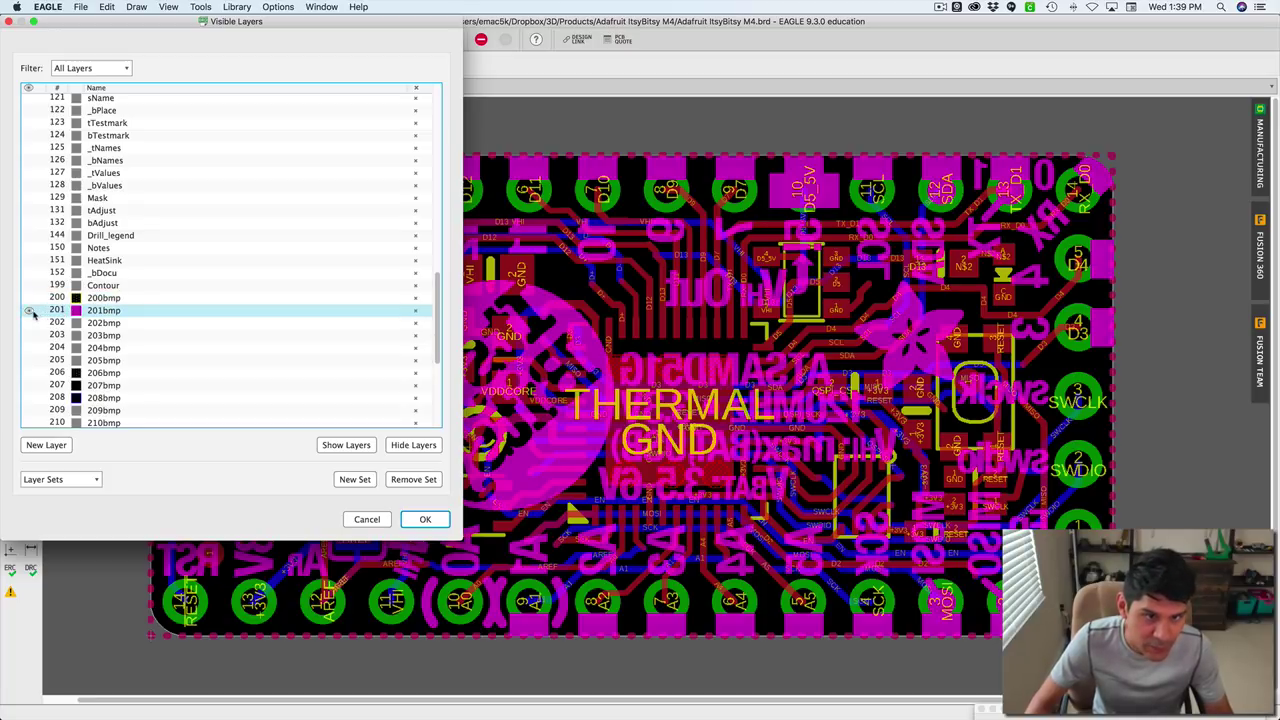
{"action": "left_click", "coordinate": [30, 312]}
{"action": "left_click", "coordinate": [30, 312]}
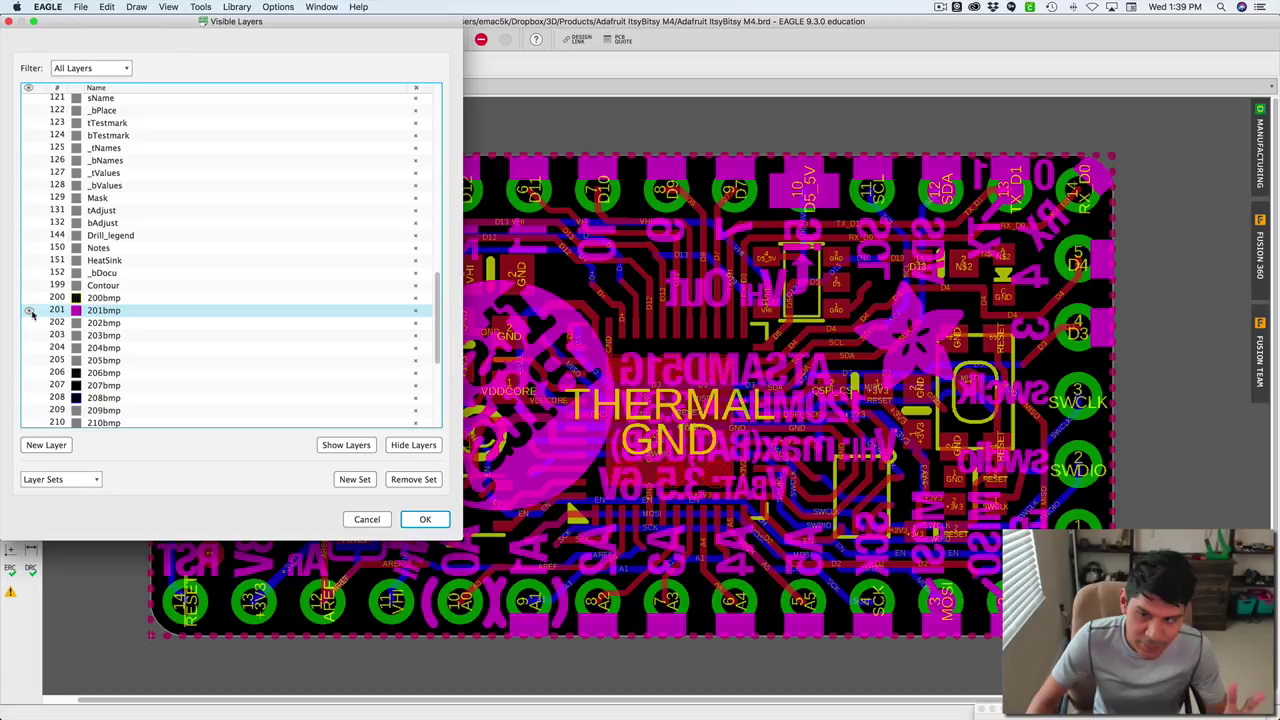
{"action": "key", "text": "Up"}
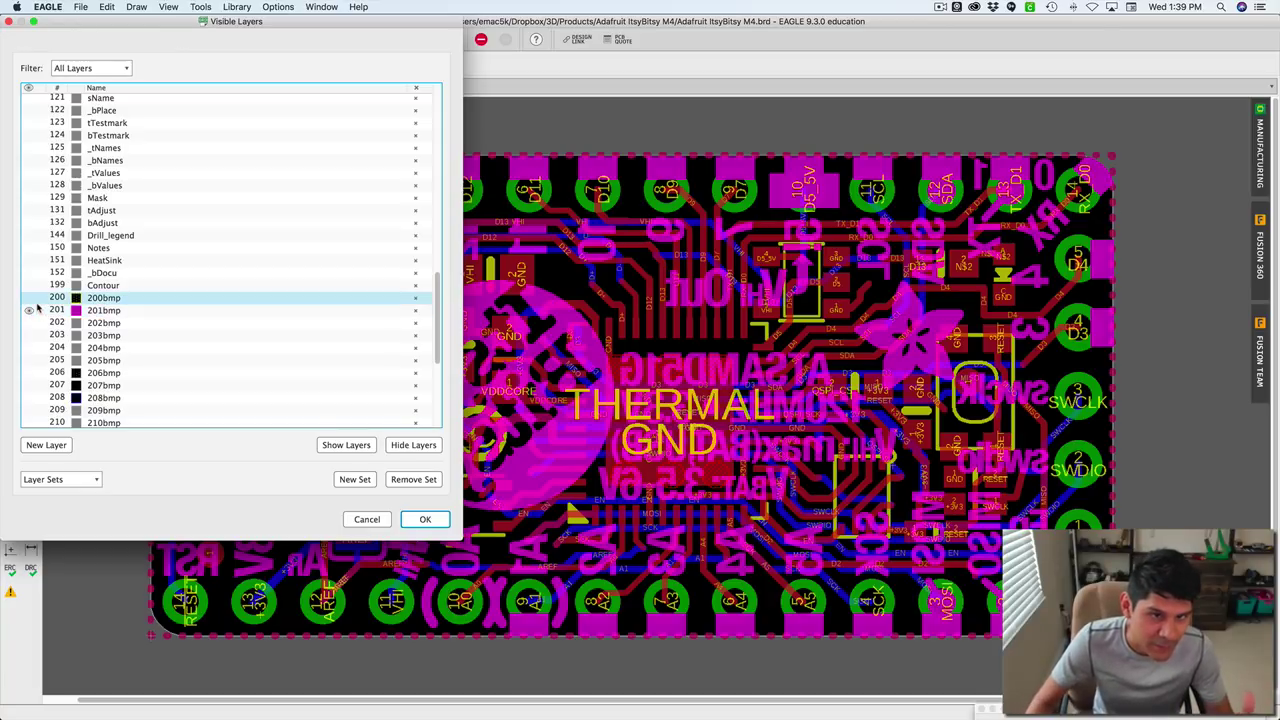
{"action": "left_click", "coordinate": [29, 299]}
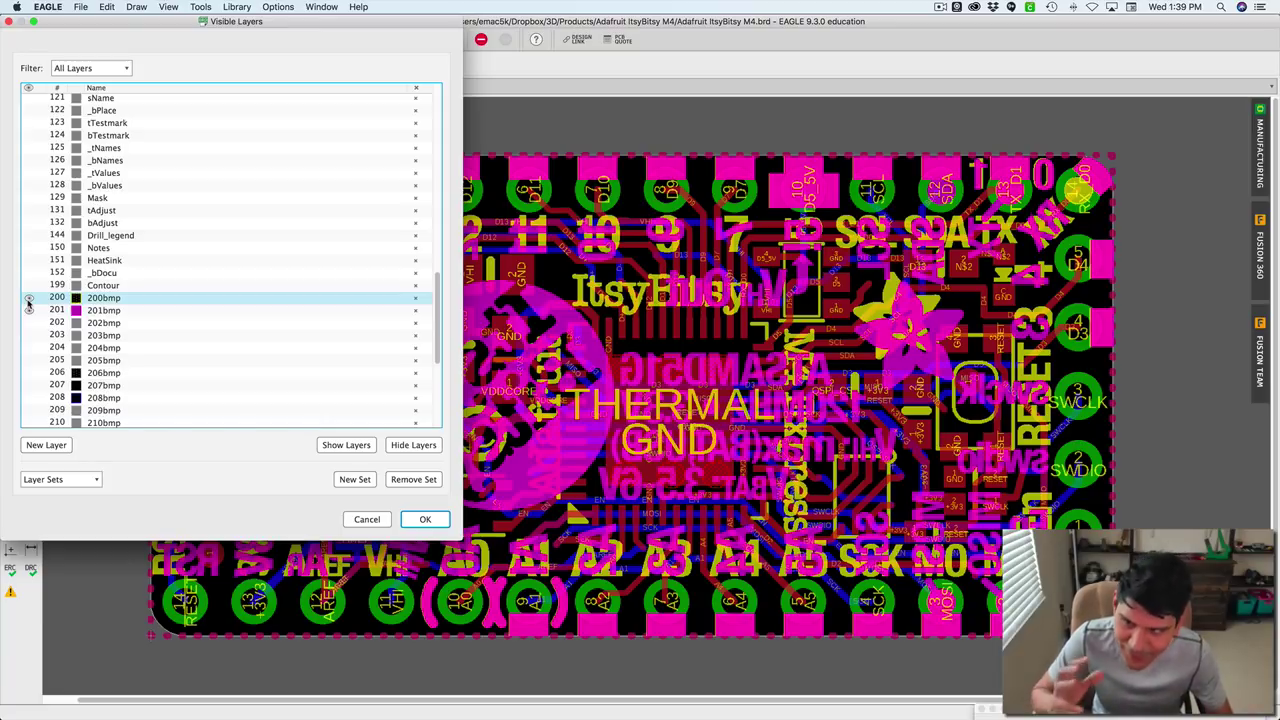
Hide the 201bmp and 200bmp artwork layers again.
{"action": "scroll", "coordinate": [55, 285], "scroll_direction": "up", "scroll_amount": 20}
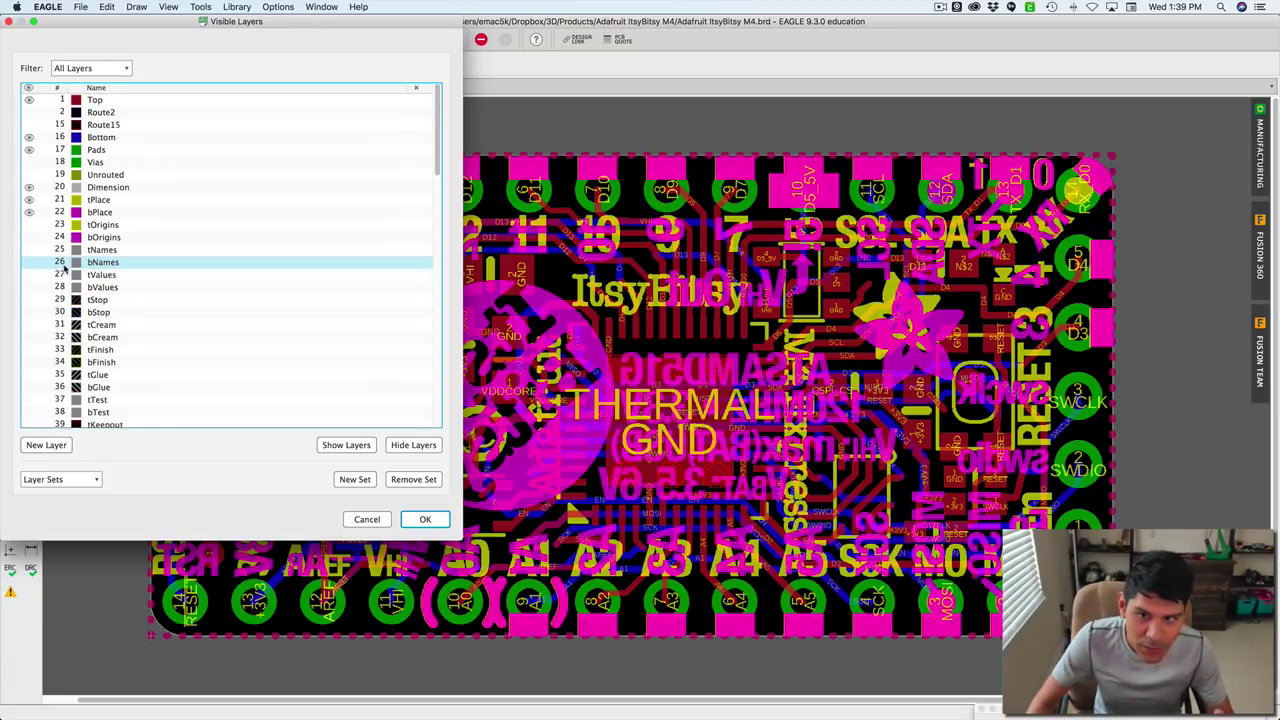
{"action": "scroll", "coordinate": [98, 286], "scroll_direction": "down", "scroll_amount": 20}
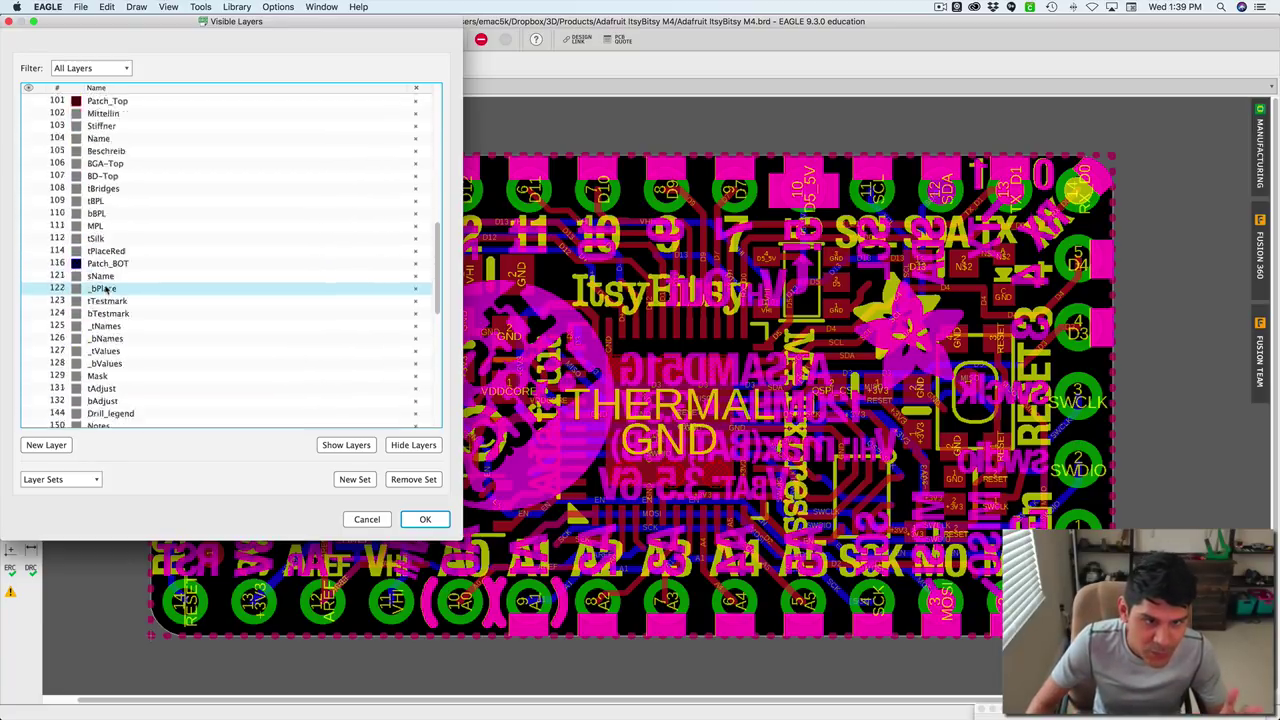
{"action": "scroll", "coordinate": [100, 290], "scroll_direction": "up", "scroll_amount": 5}
{"action": "scroll", "coordinate": [50, 295], "scroll_direction": "down", "scroll_amount": 3}
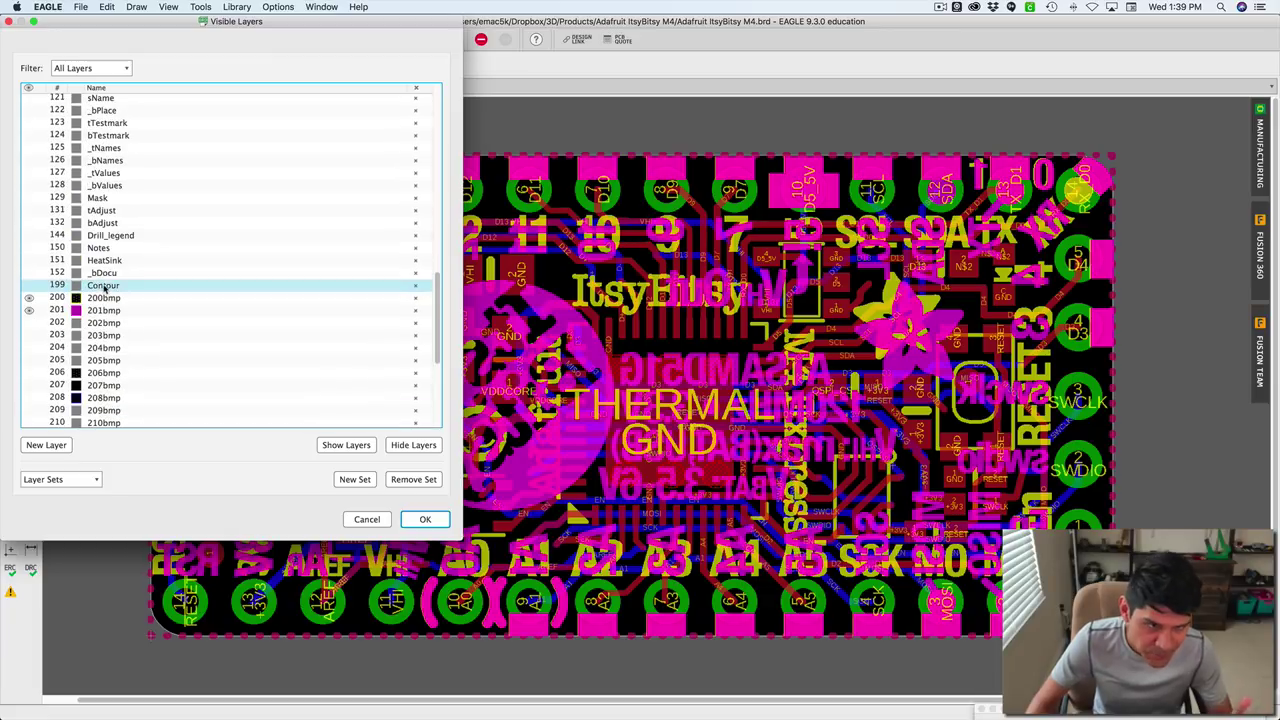
{"action": "left_click", "coordinate": [29, 310]}
{"action": "left_click", "coordinate": [29, 297]}
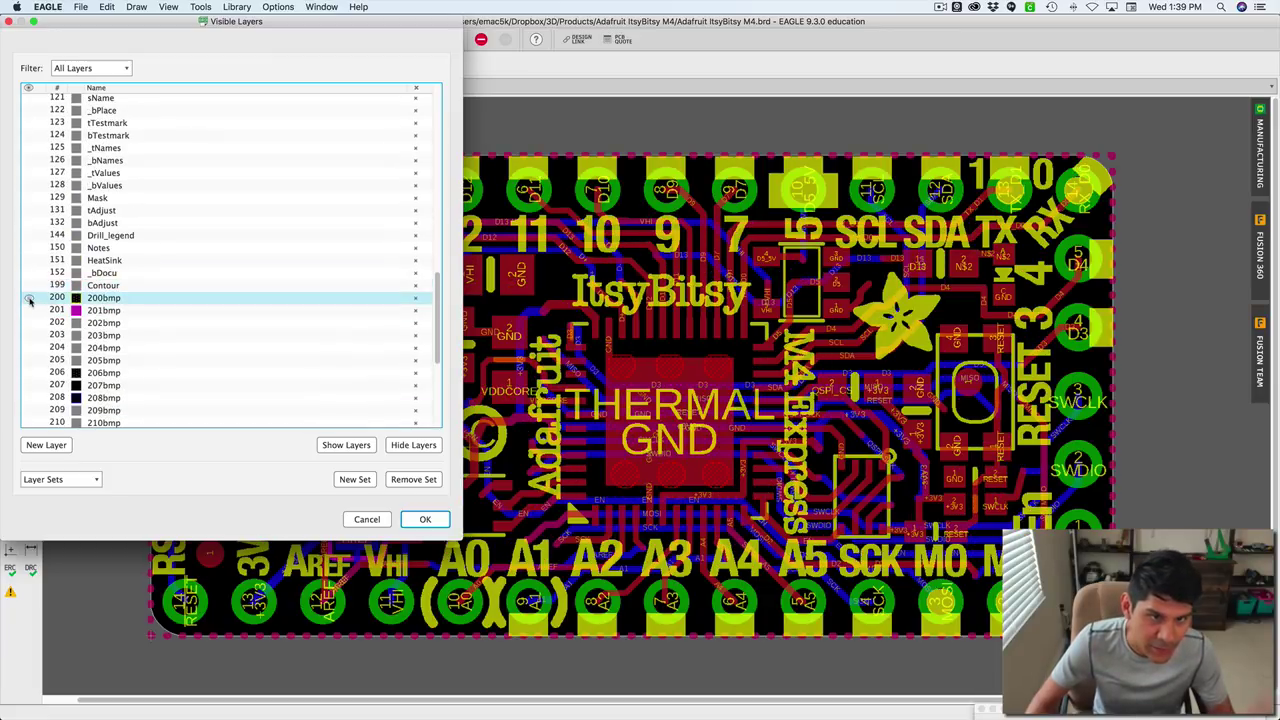
Hide the Top, Bottom, Pads and Dimension layers and move the layers list aside.
{"action": "scroll", "coordinate": [34, 286], "scroll_direction": "up", "scroll_amount": 20}
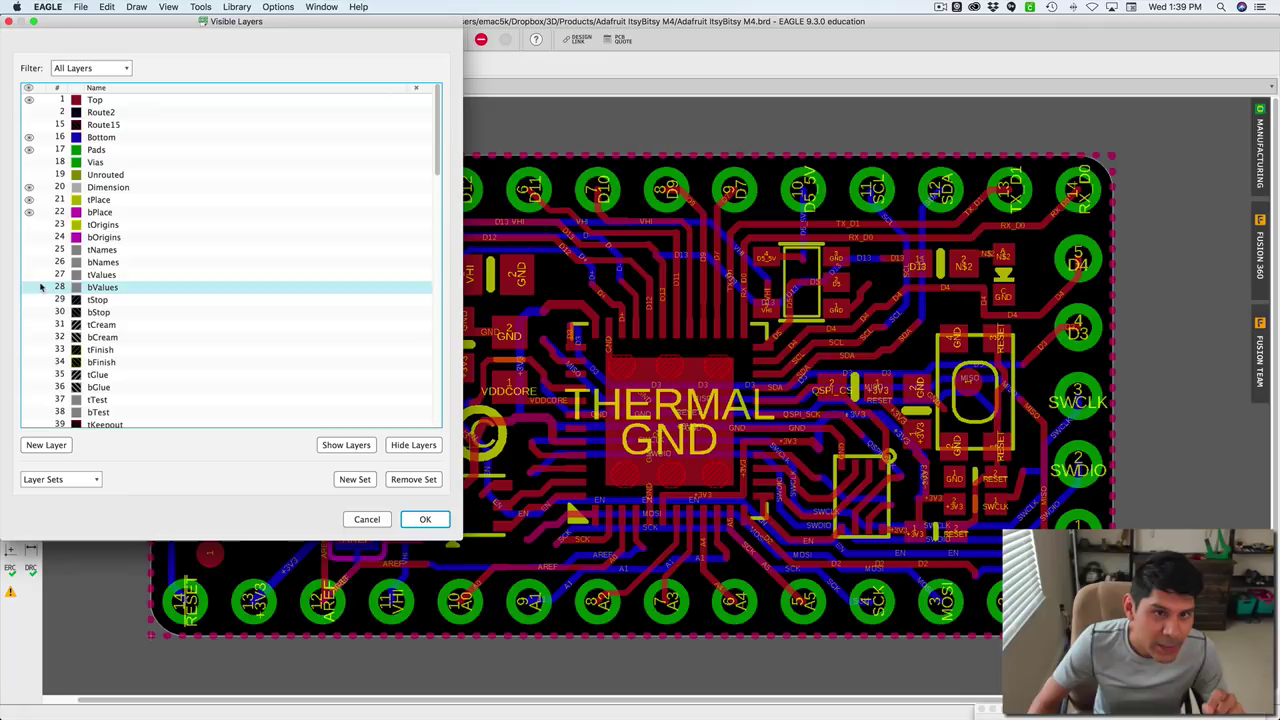
{"action": "left_click", "coordinate": [29, 100]}
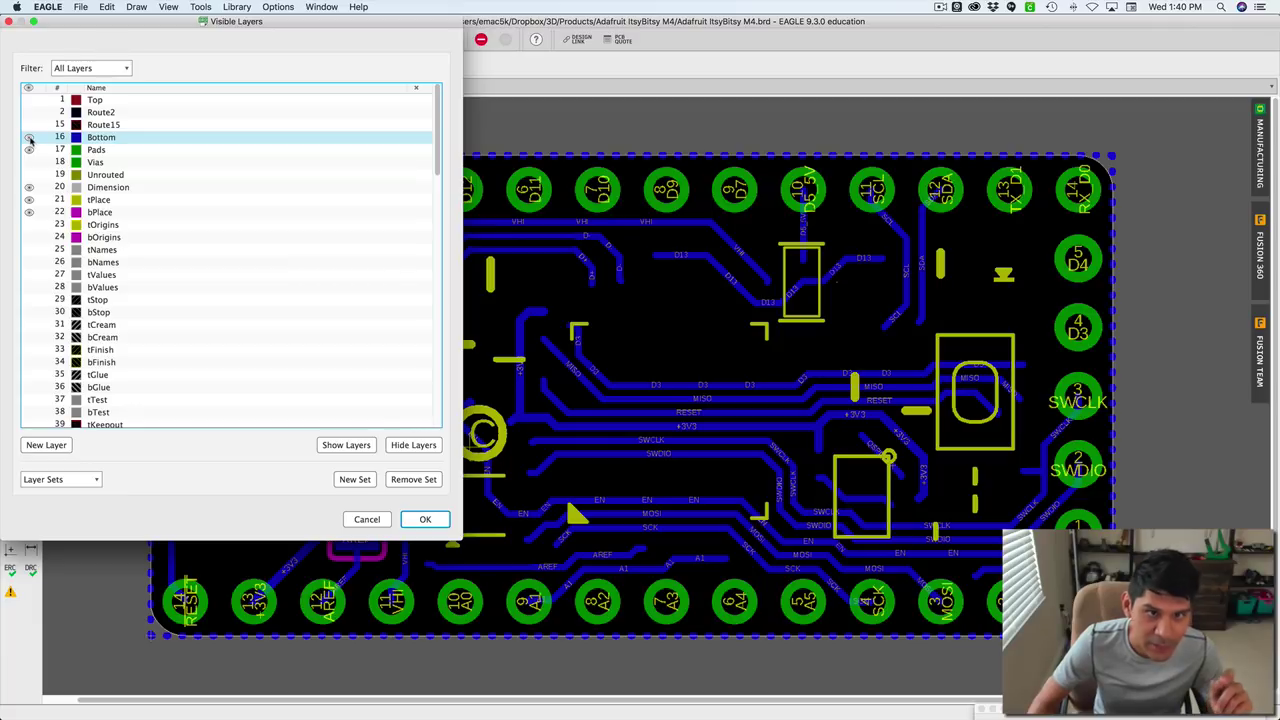
{"action": "left_click", "coordinate": [30, 138]}
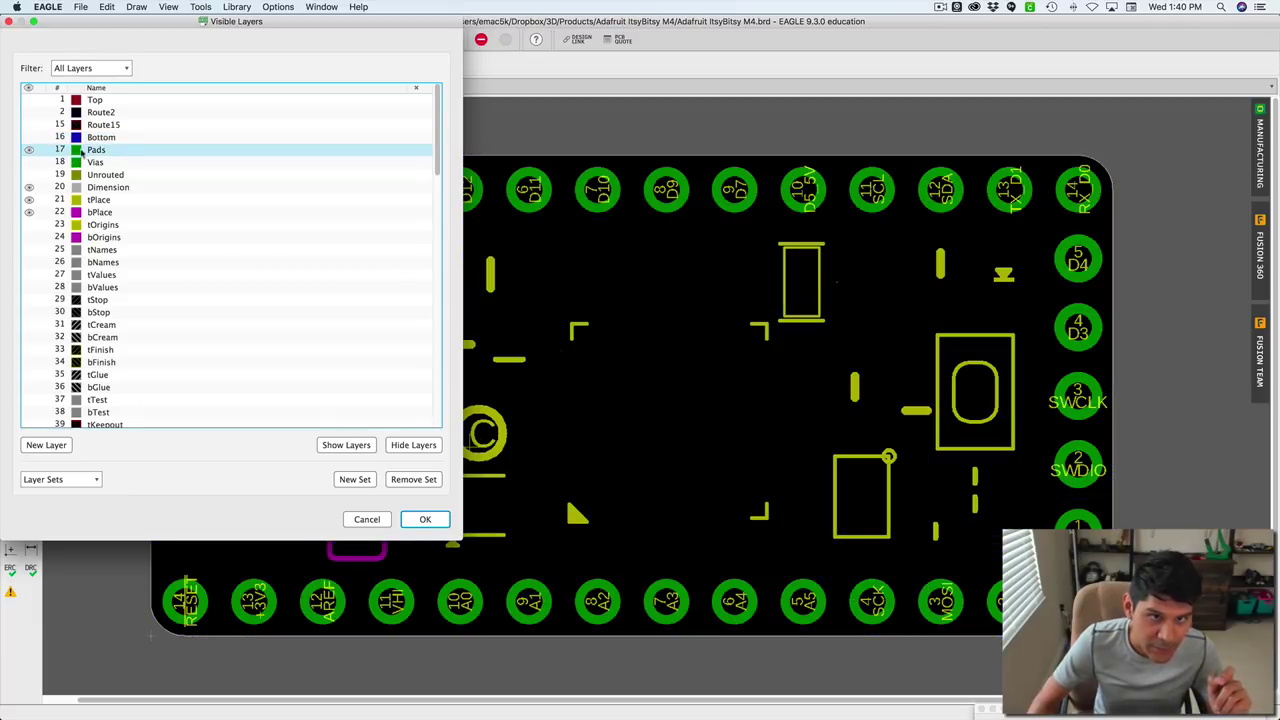
{"action": "left_click", "coordinate": [30, 150]}
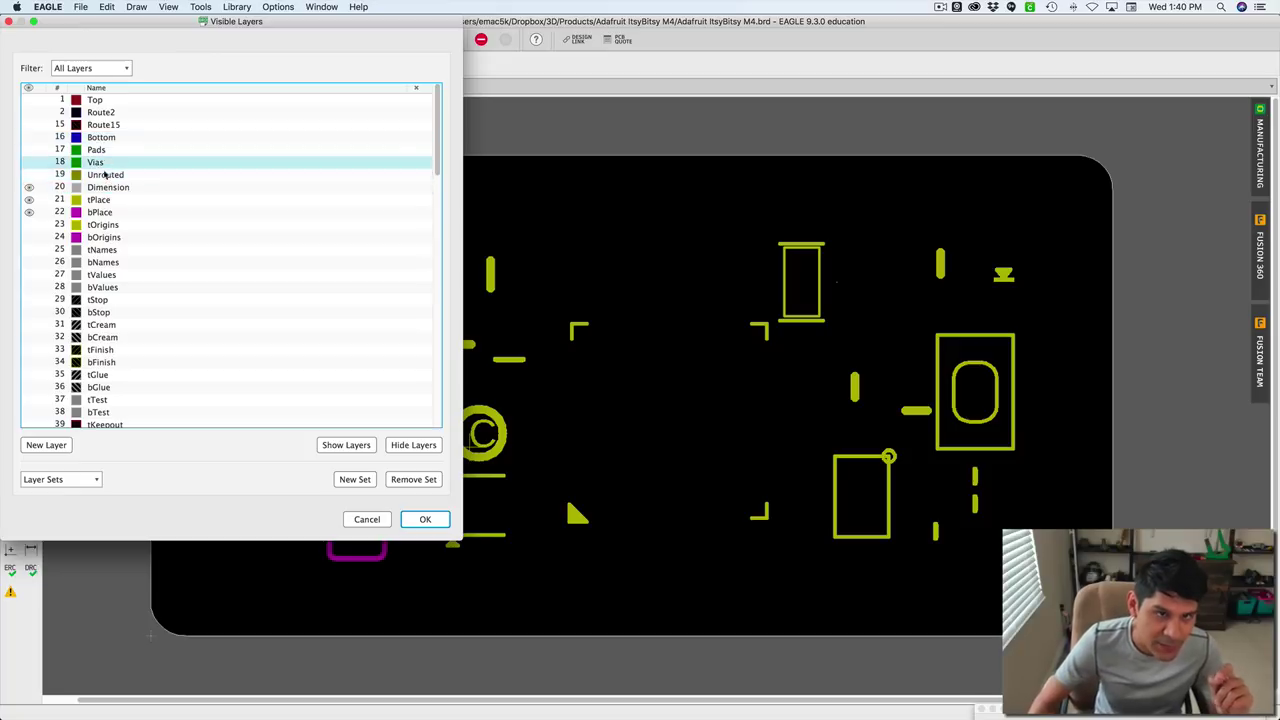
{"action": "left_click", "coordinate": [29, 188]}
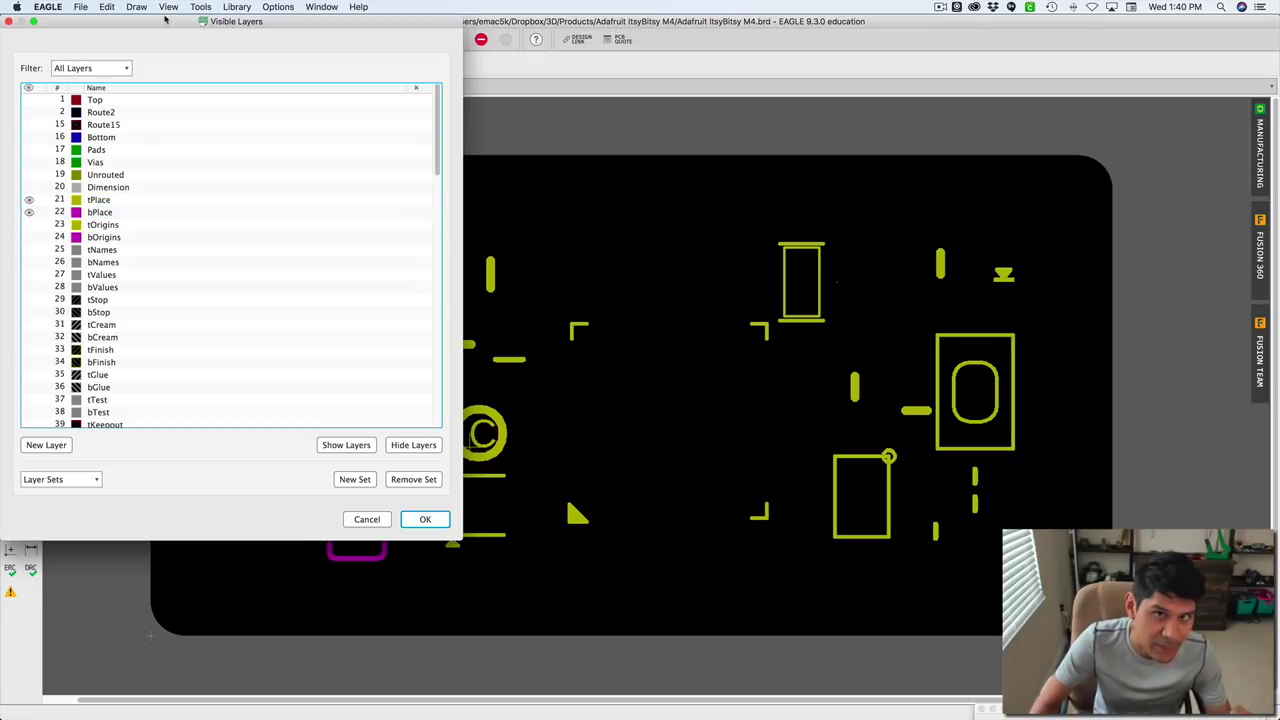
{"action": "left_click_drag", "start_coordinate": [155, 28], "coordinate": [726, 168]}
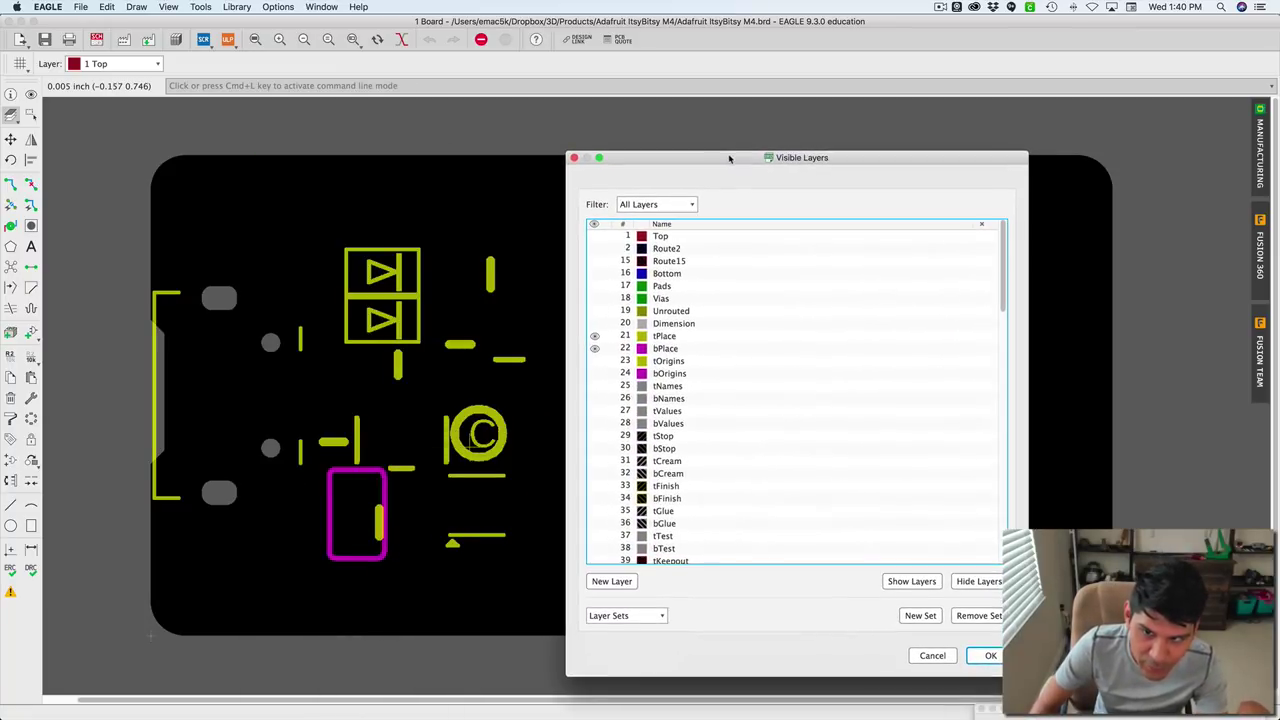
Turn off tPlace and bPlace, turn on layer 200bmp, and apply with OK.
{"action": "left_click", "coordinate": [594, 340]}
{"action": "left_click", "coordinate": [594, 338]}
{"action": "left_click", "coordinate": [596, 350]}
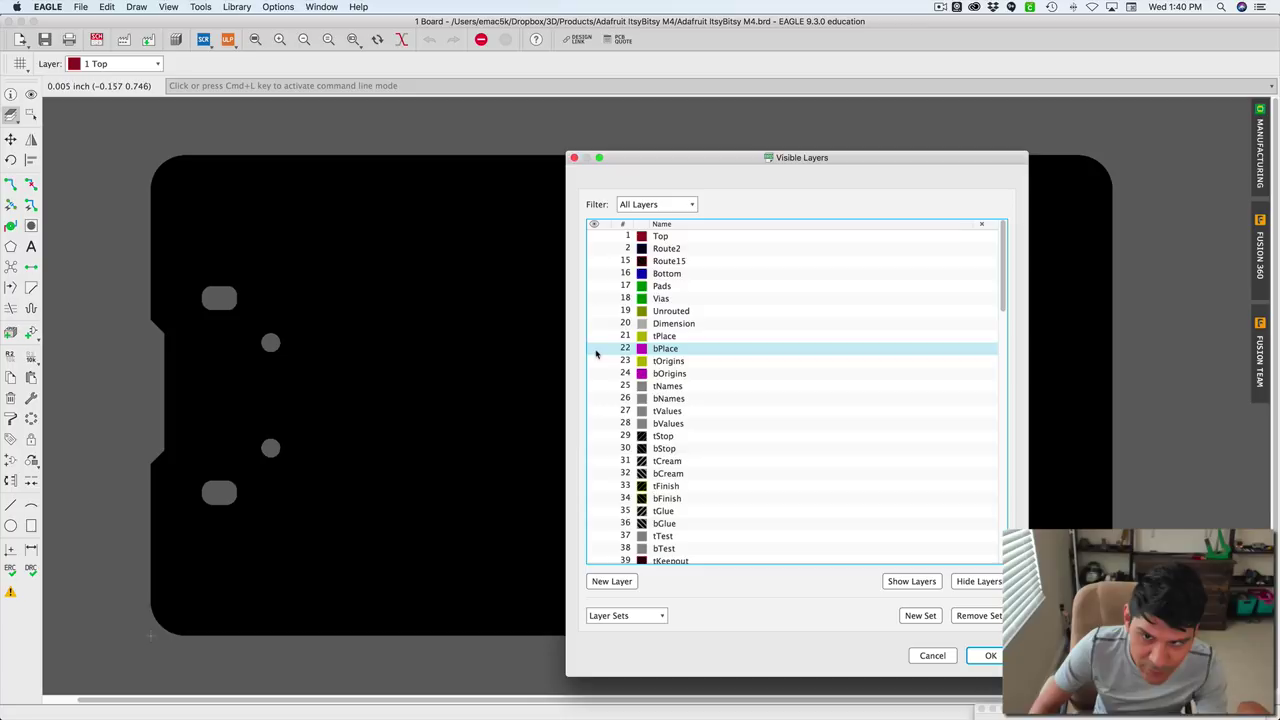
{"action": "left_click", "coordinate": [596, 350]}
{"action": "left_click", "coordinate": [596, 350]}
{"action": "scroll", "coordinate": [600, 400], "scroll_direction": "down", "scroll_amount": 15}
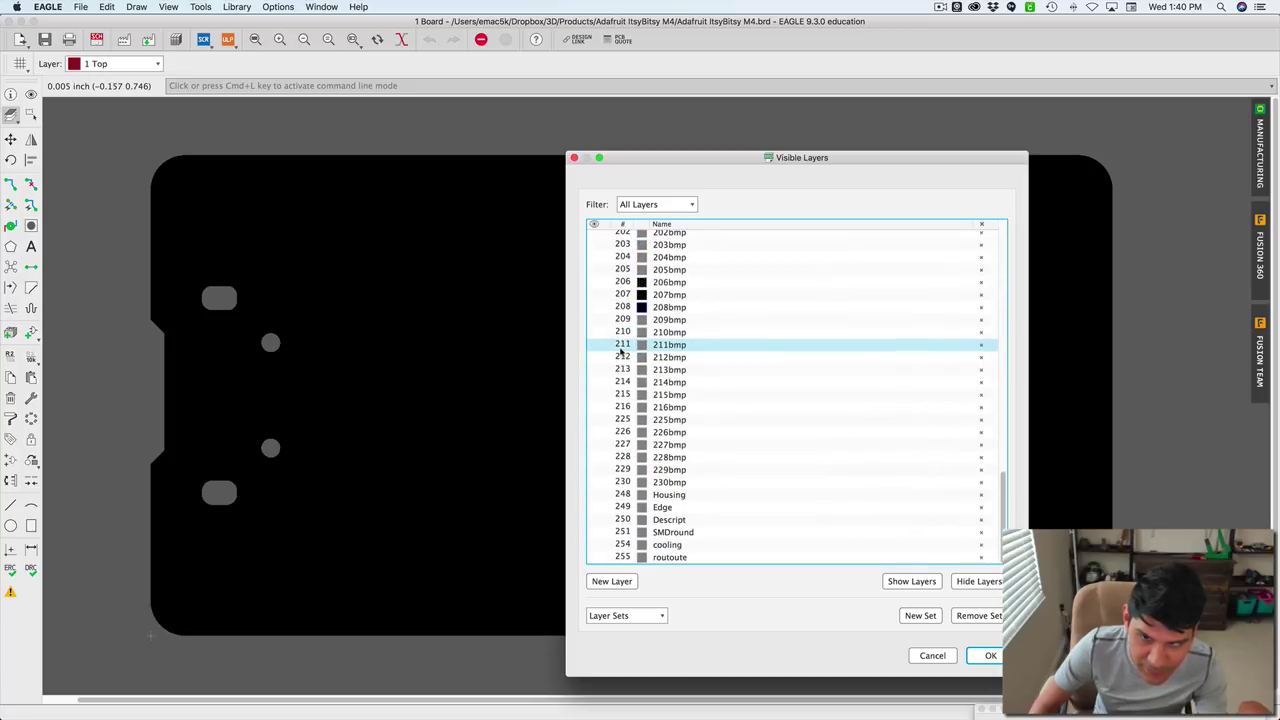
{"action": "scroll", "coordinate": [600, 500], "scroll_direction": "up", "scroll_amount": 3}
{"action": "left_click", "coordinate": [594, 492]}
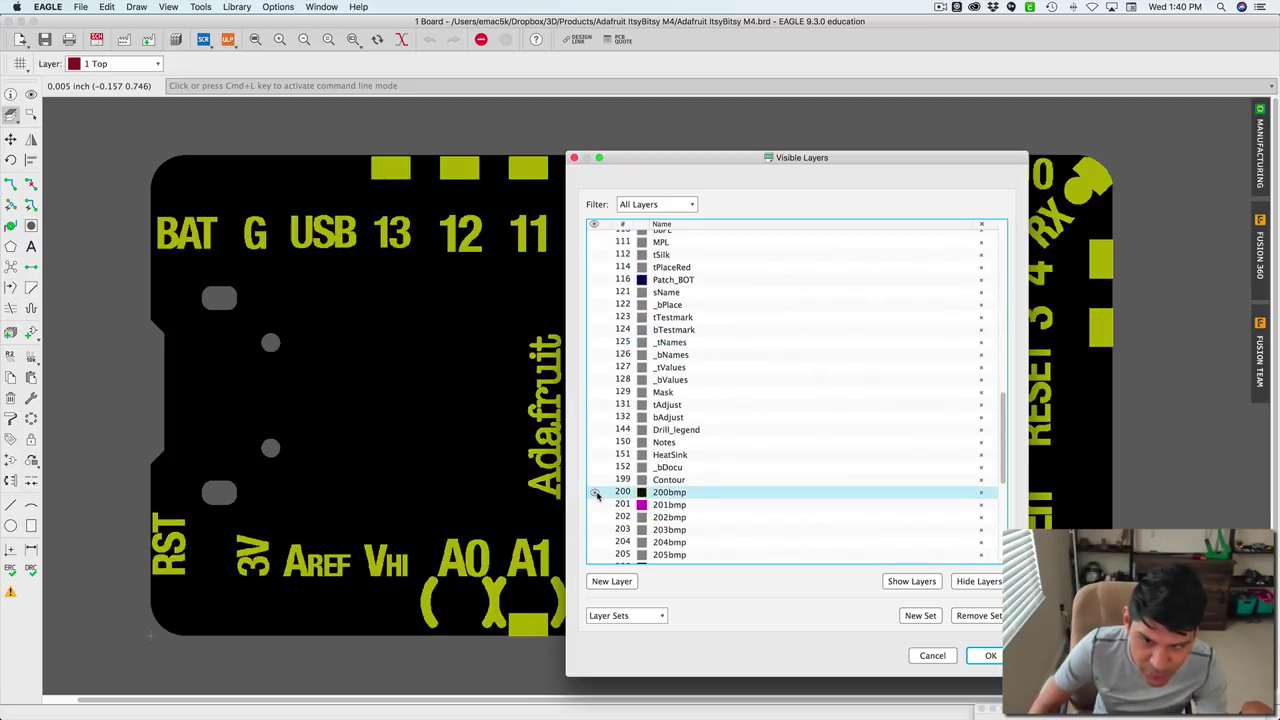
{"action": "left_click_drag", "start_coordinate": [643, 162], "coordinate": [571, 134]}
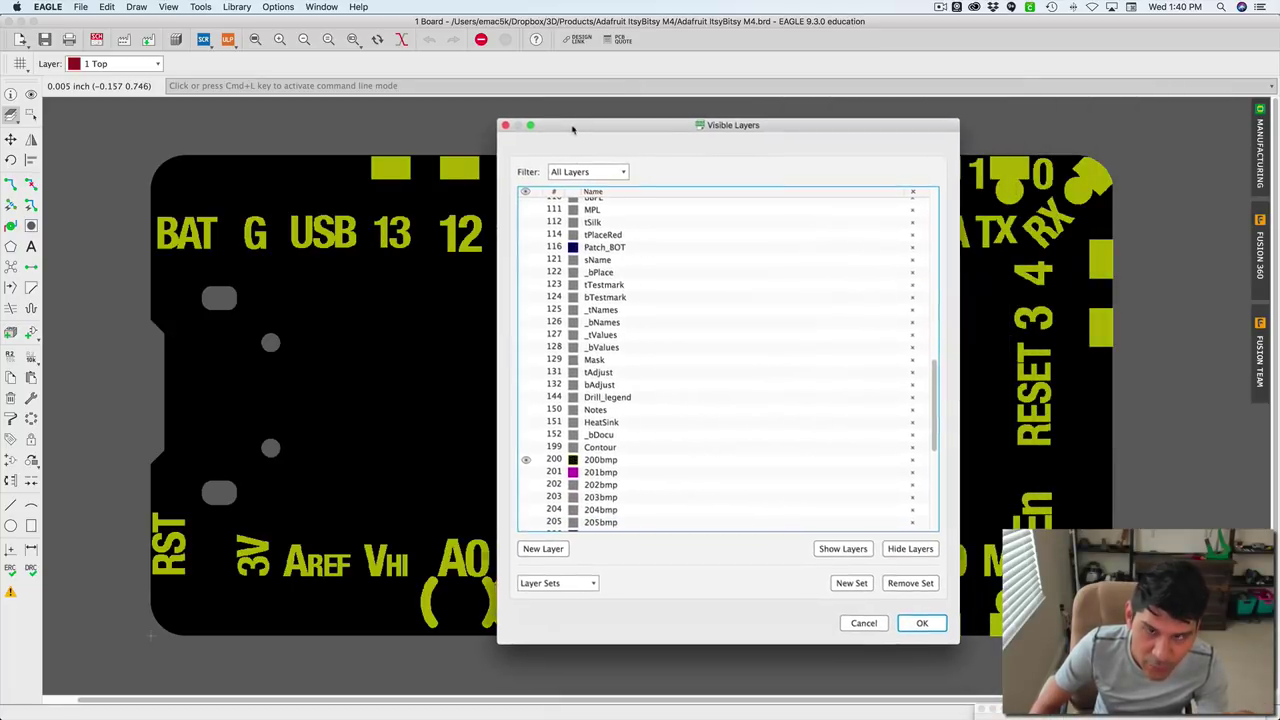
{"action": "left_click", "coordinate": [906, 621]}
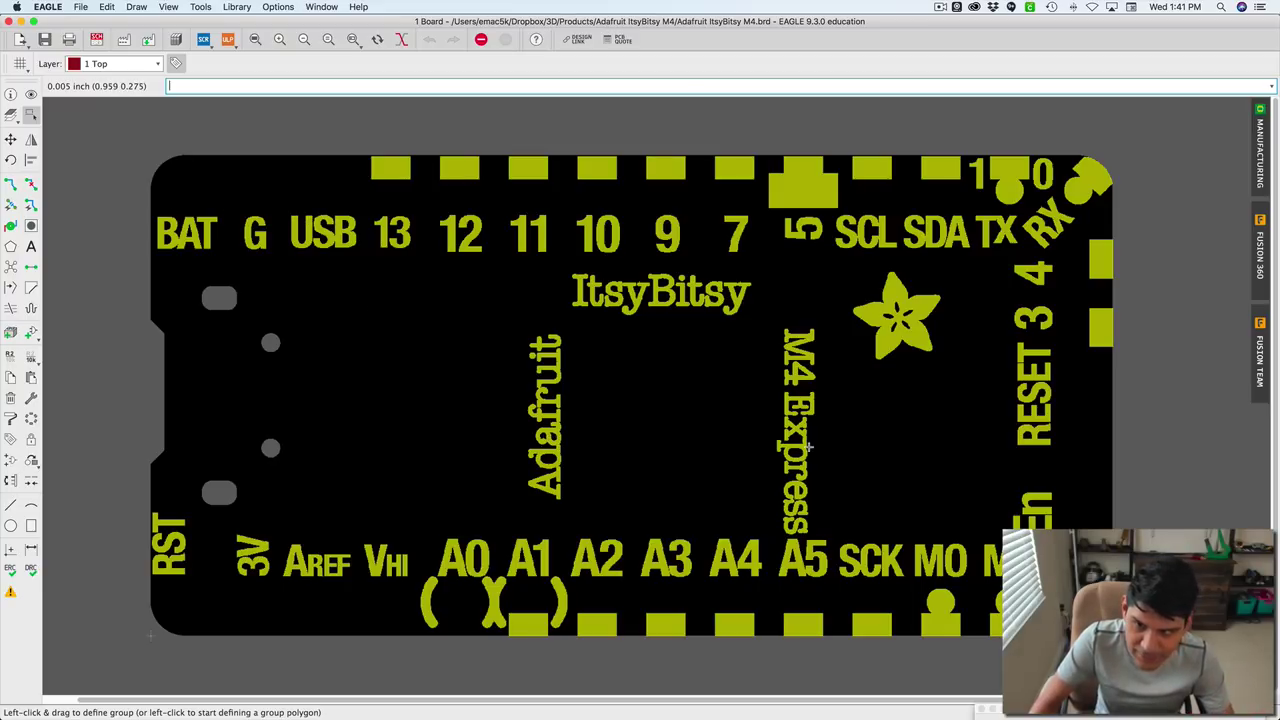
Show layer 23 tOrigins, confirm with OK, and pan to the board's lower-left corner.
{"action": "left_click", "coordinate": [10, 114]}
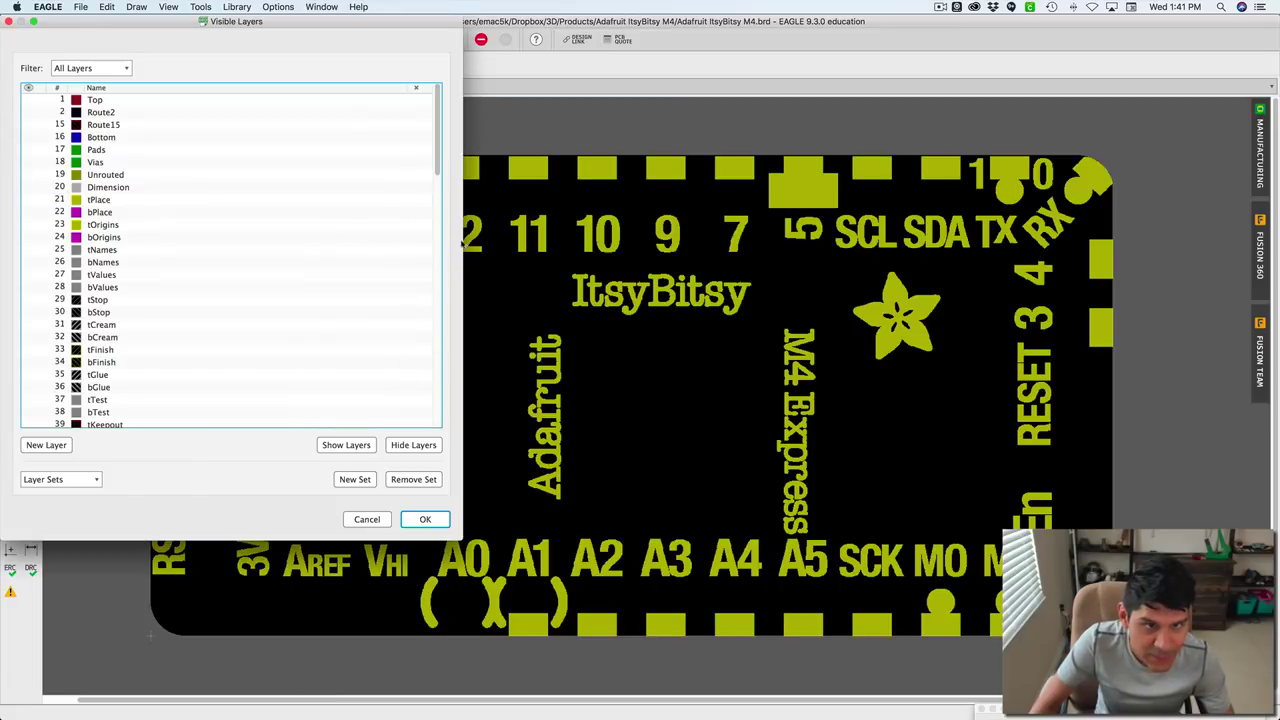
{"action": "left_click", "coordinate": [34, 213]}
{"action": "left_click", "coordinate": [34, 226]}
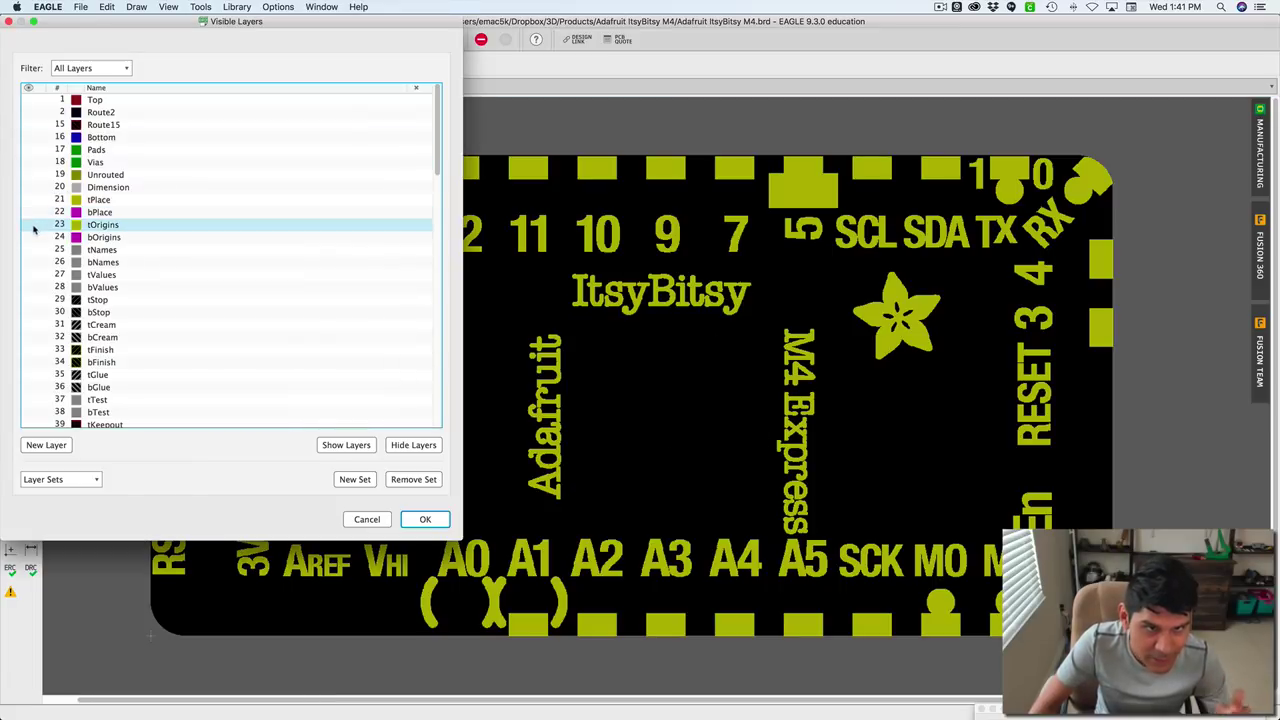
{"action": "left_click", "coordinate": [30, 226]}
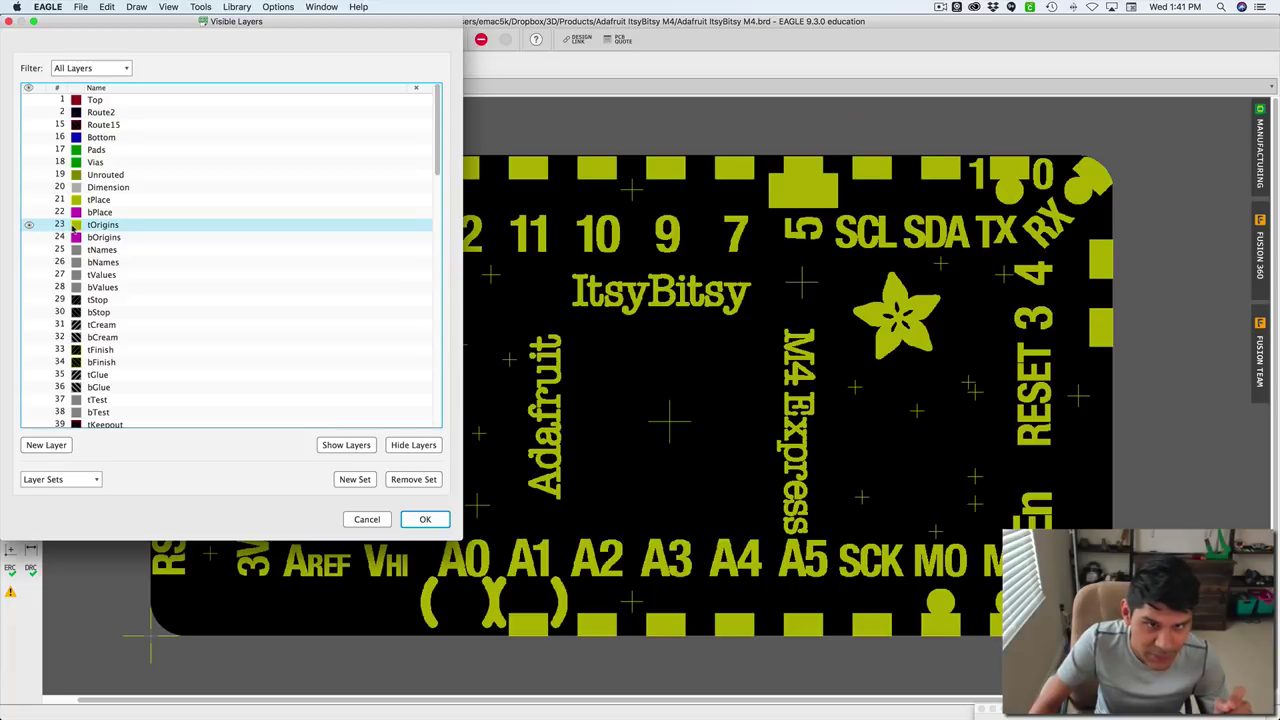
{"action": "left_click", "coordinate": [99, 202]}
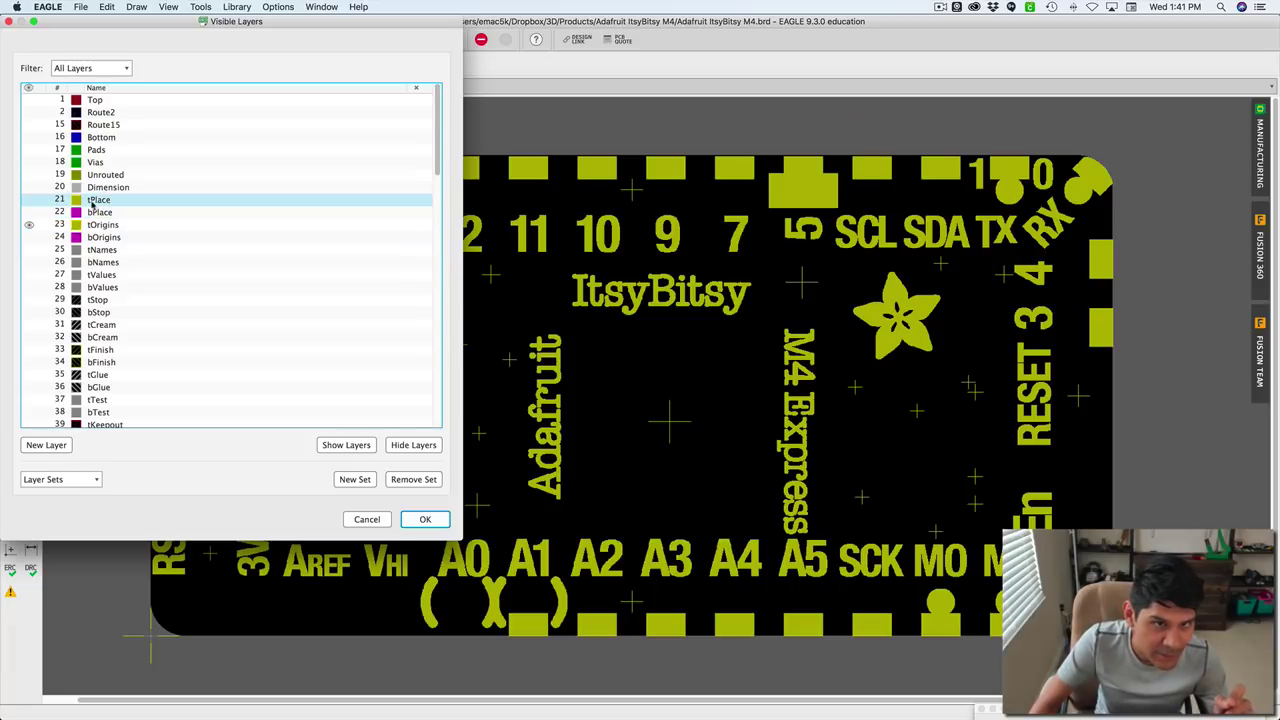
{"action": "left_click", "coordinate": [102, 226]}
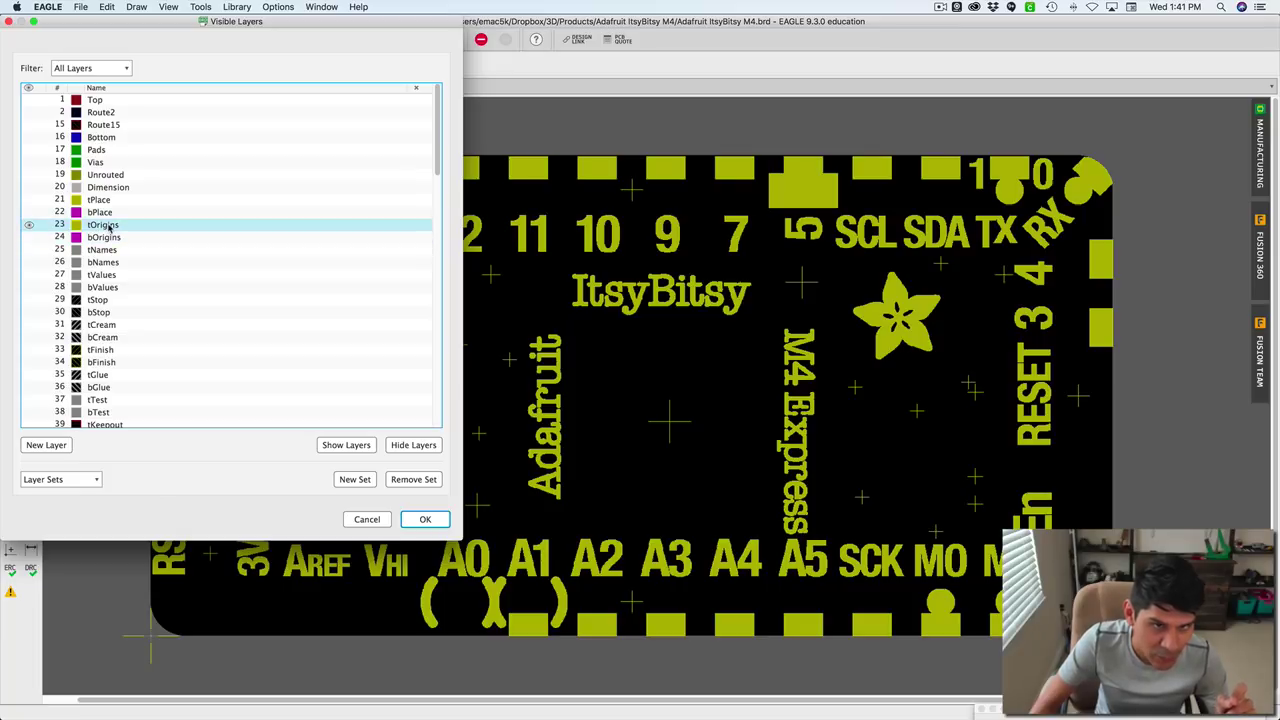
{"action": "left_click", "coordinate": [434, 519]}
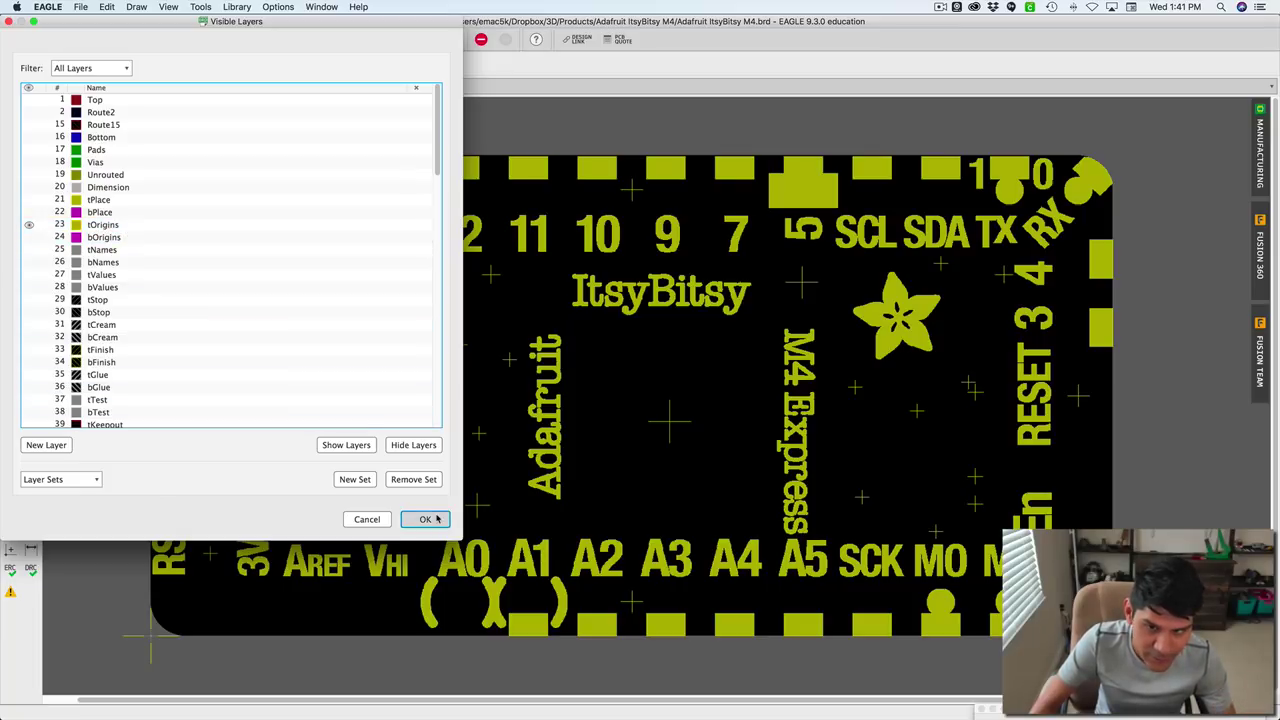
{"action": "middle_click_drag", "start_coordinate": [190, 602], "coordinate": [166, 615]}
{"action": "right_click", "coordinate": [167, 616]}
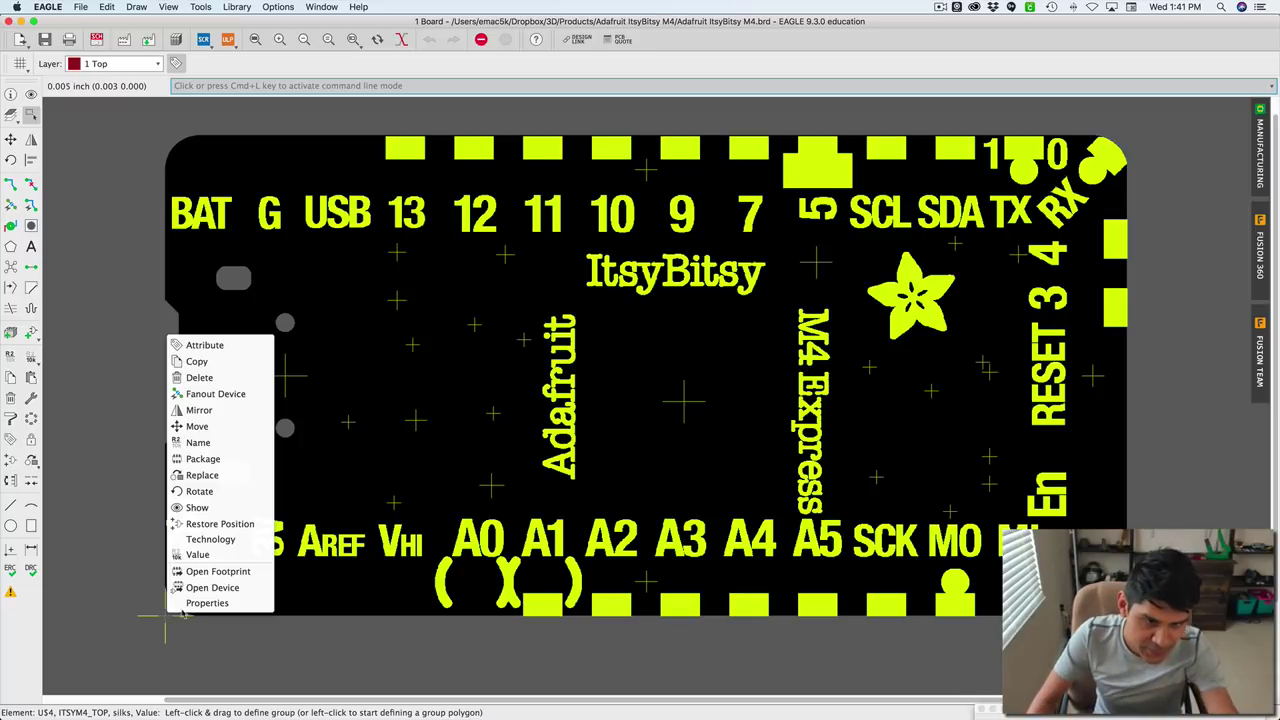
{"action": "left_click", "coordinate": [195, 605]}
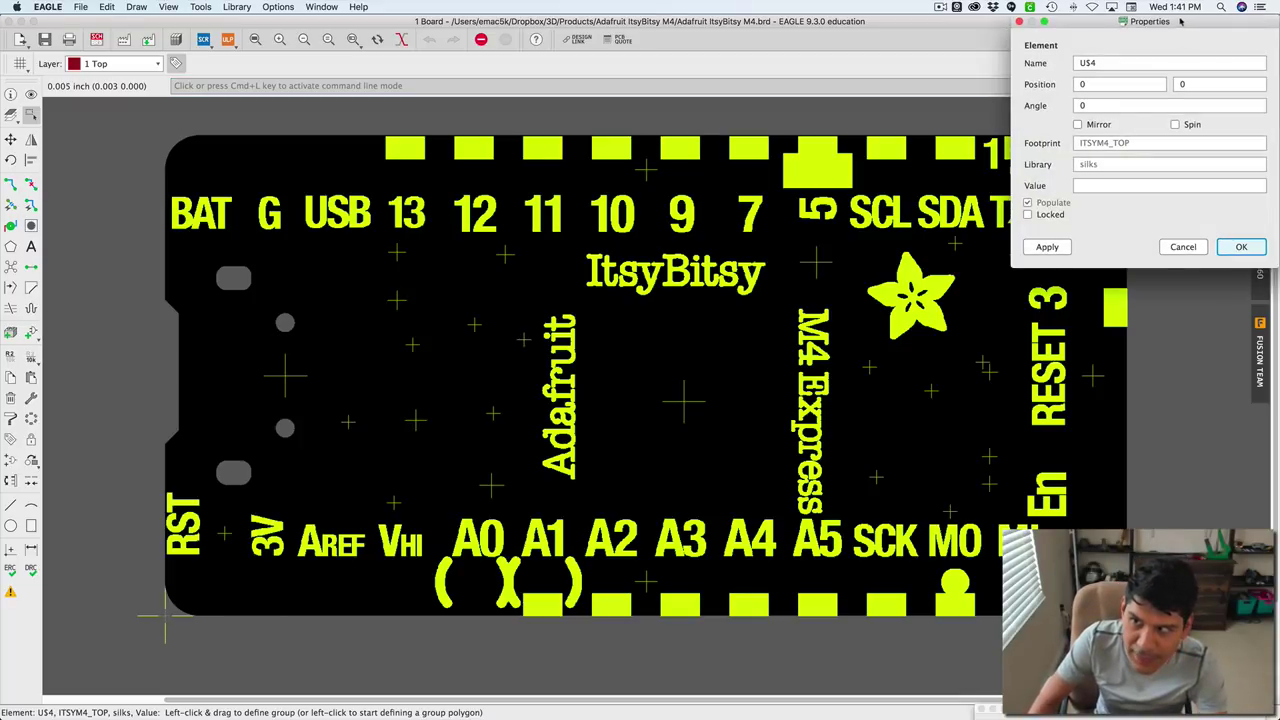
{"action": "left_click_drag", "start_coordinate": [1180, 20], "coordinate": [668, 270]}
{"action": "left_click", "coordinate": [666, 410]}
{"action": "left_click", "coordinate": [627, 390]}
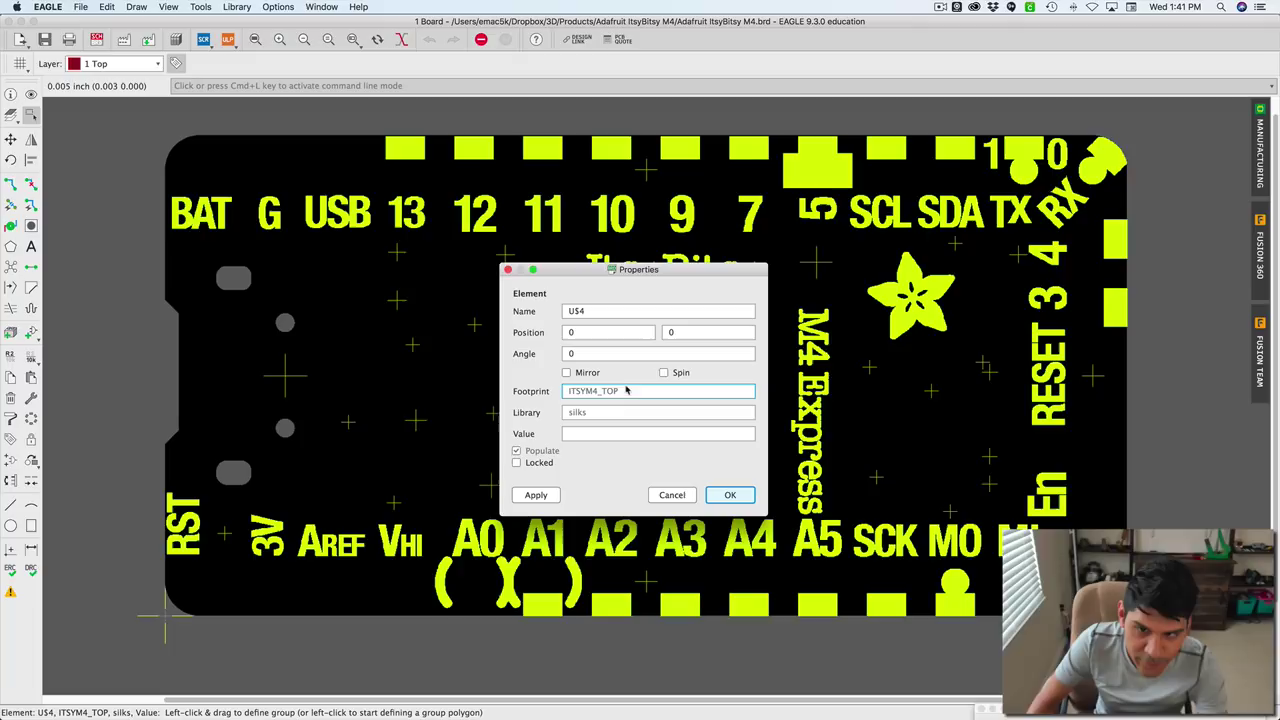
{"action": "double_click", "coordinate": [620, 391]}
{"action": "left_click_drag", "start_coordinate": [618, 412], "coordinate": [537, 416]}
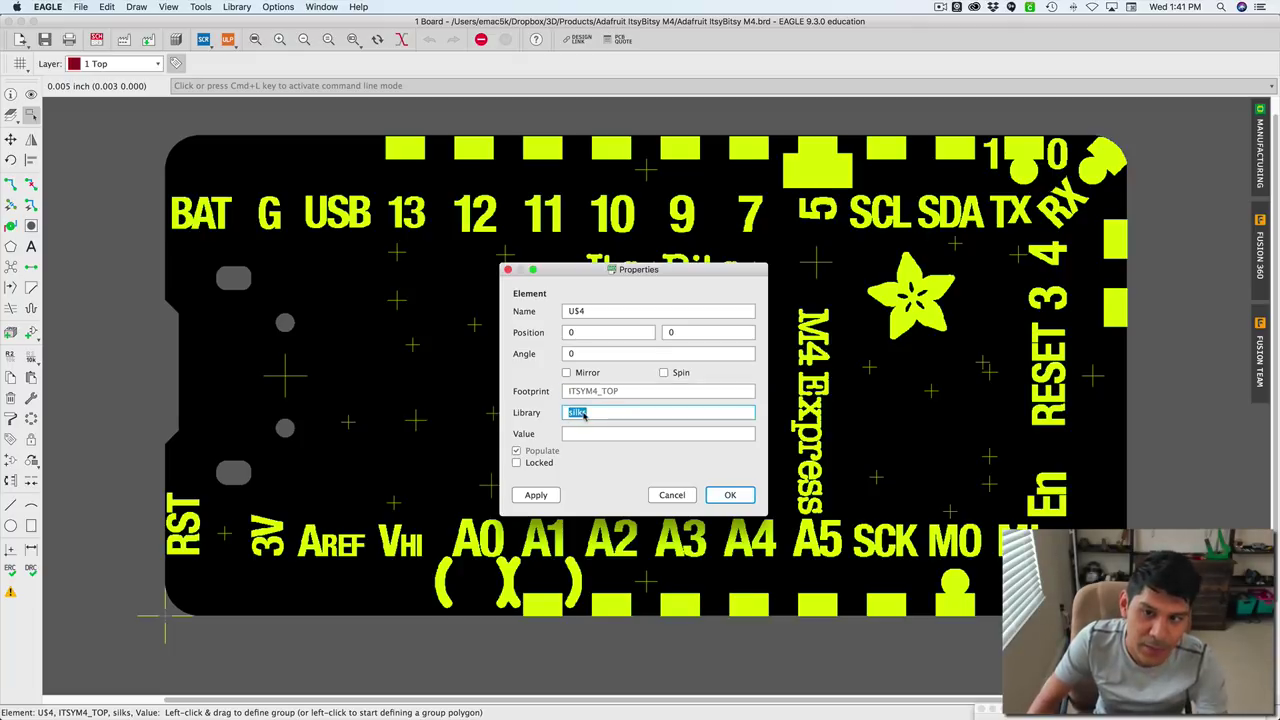
{"action": "left_click", "coordinate": [579, 332]}
{"action": "key", "text": "Tab"}
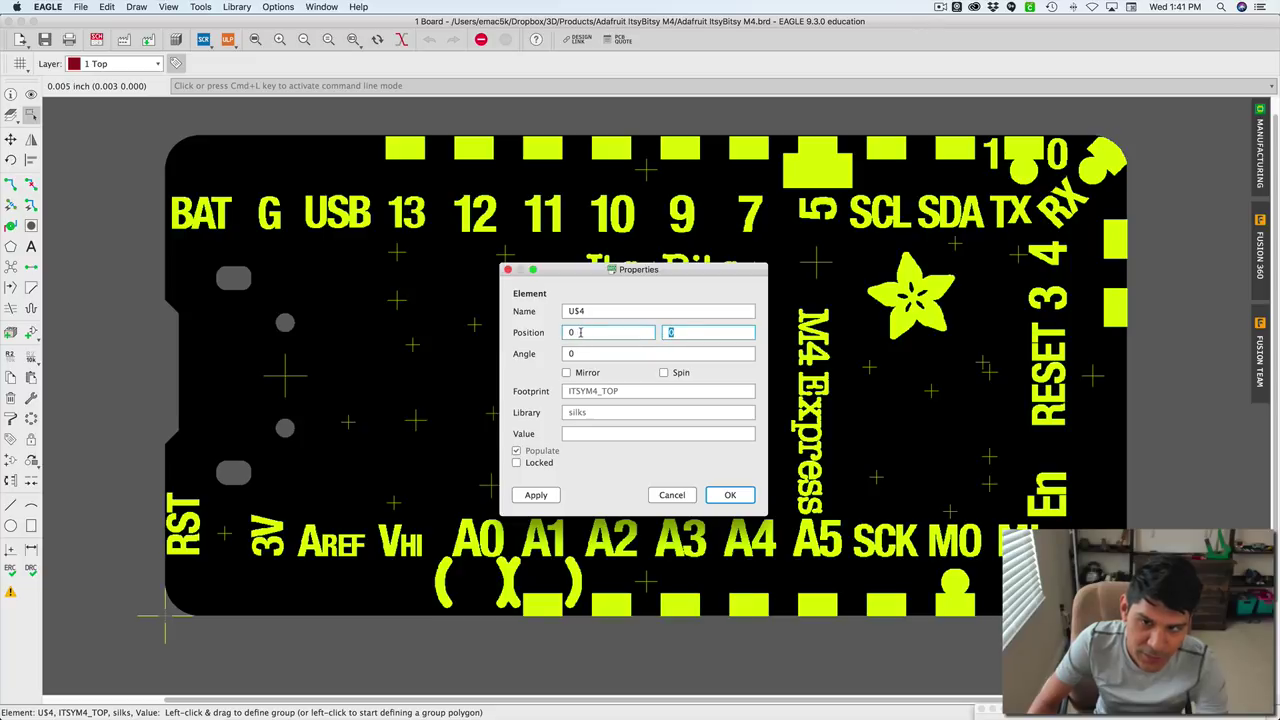
{"action": "key", "text": "shift+Tab"}
{"action": "key", "text": "Tab"}
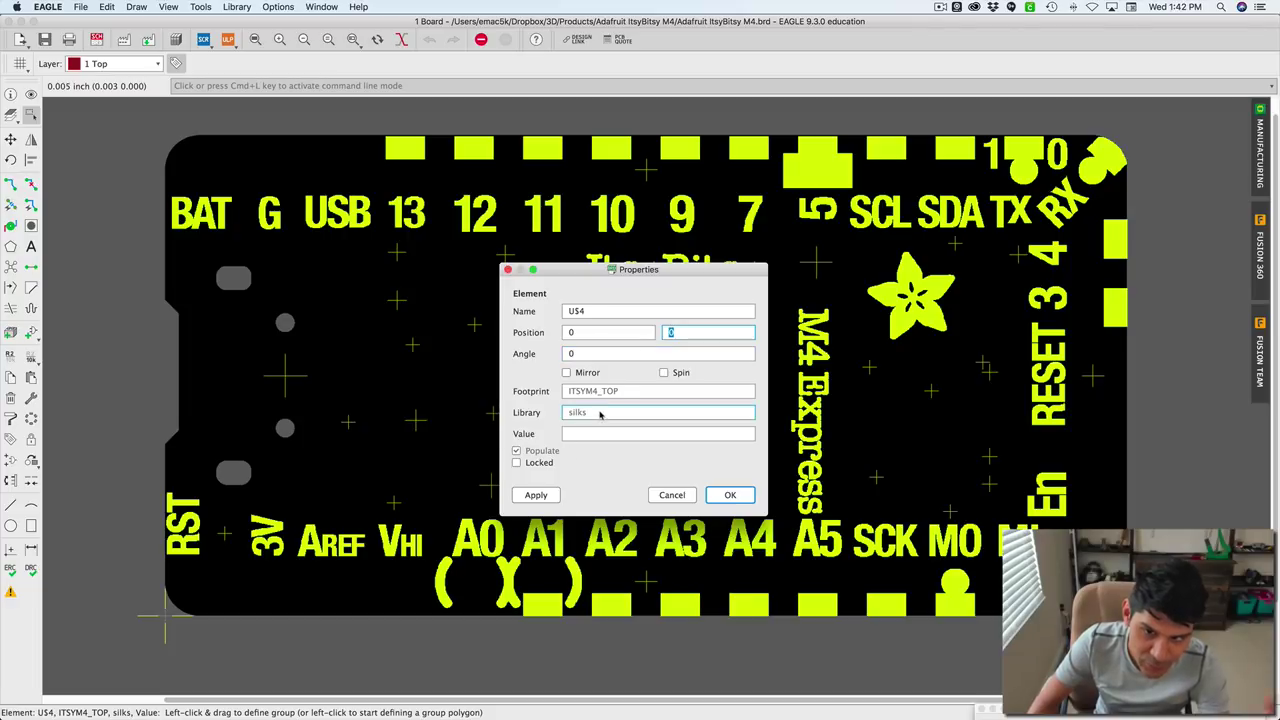
{"action": "key", "text": "Tab"}
{"action": "key", "text": "Tab"}
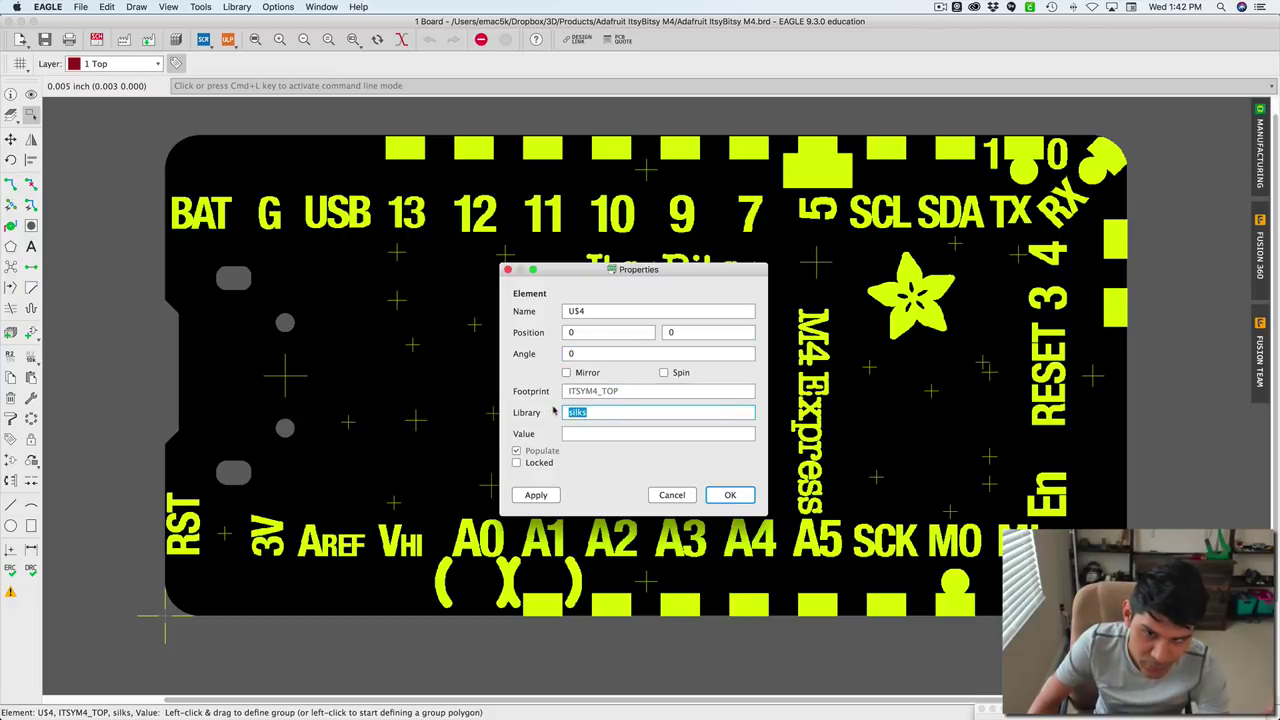
Close the properties and open the silks.lbr library from disk.
{"action": "left_click", "coordinate": [672, 495]}
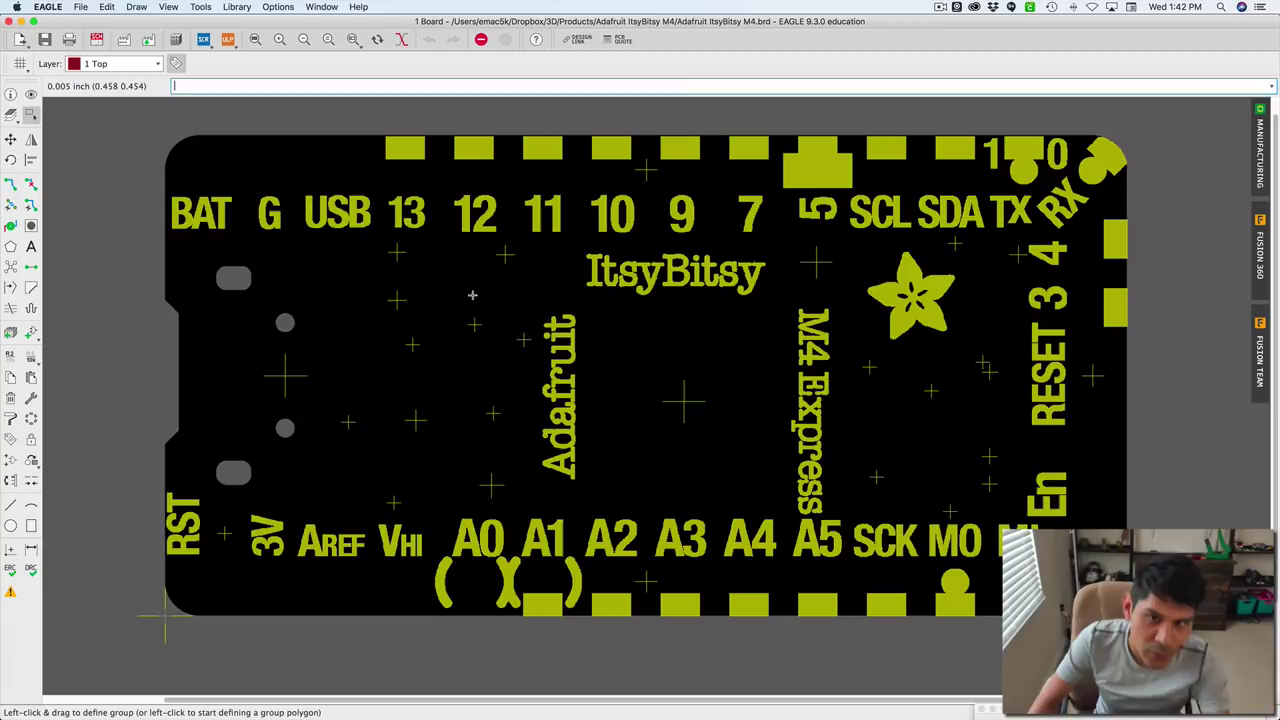
{"action": "left_click", "coordinate": [244, 7]}
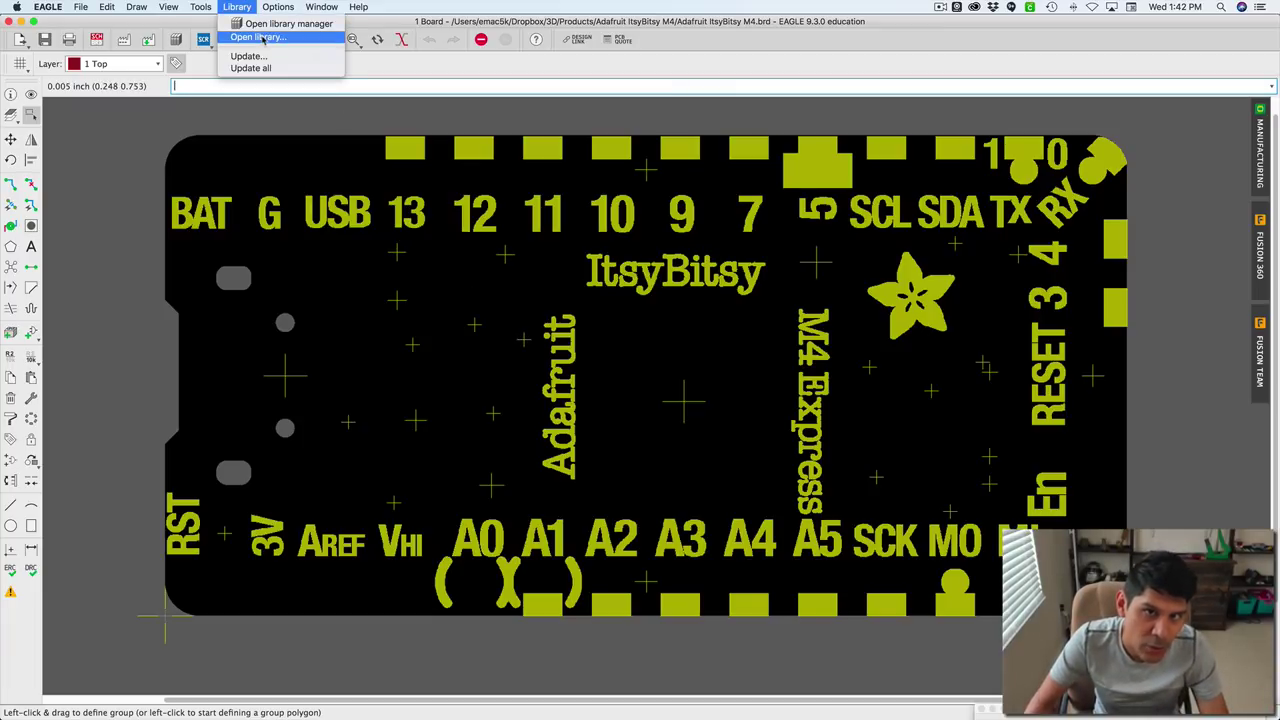
{"action": "left_click", "coordinate": [262, 37]}
{"action": "left_click", "coordinate": [437, 122]}
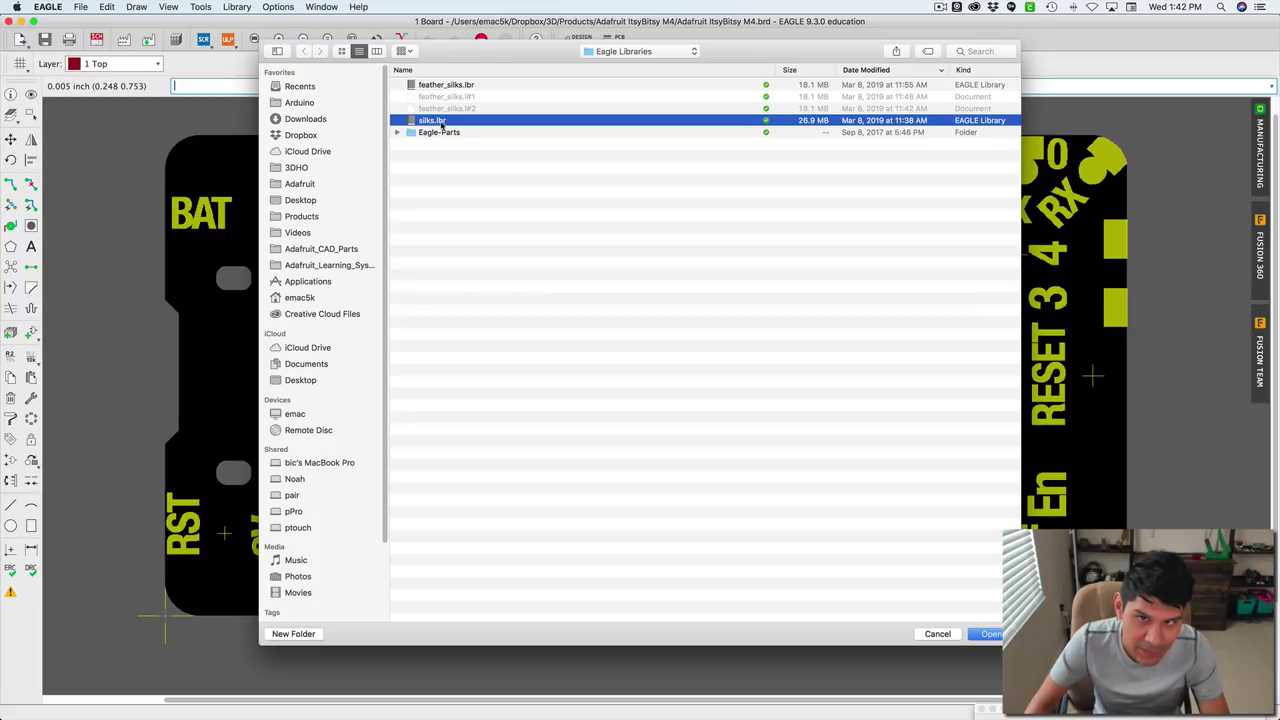
{"action": "double_click", "coordinate": [437, 121]}
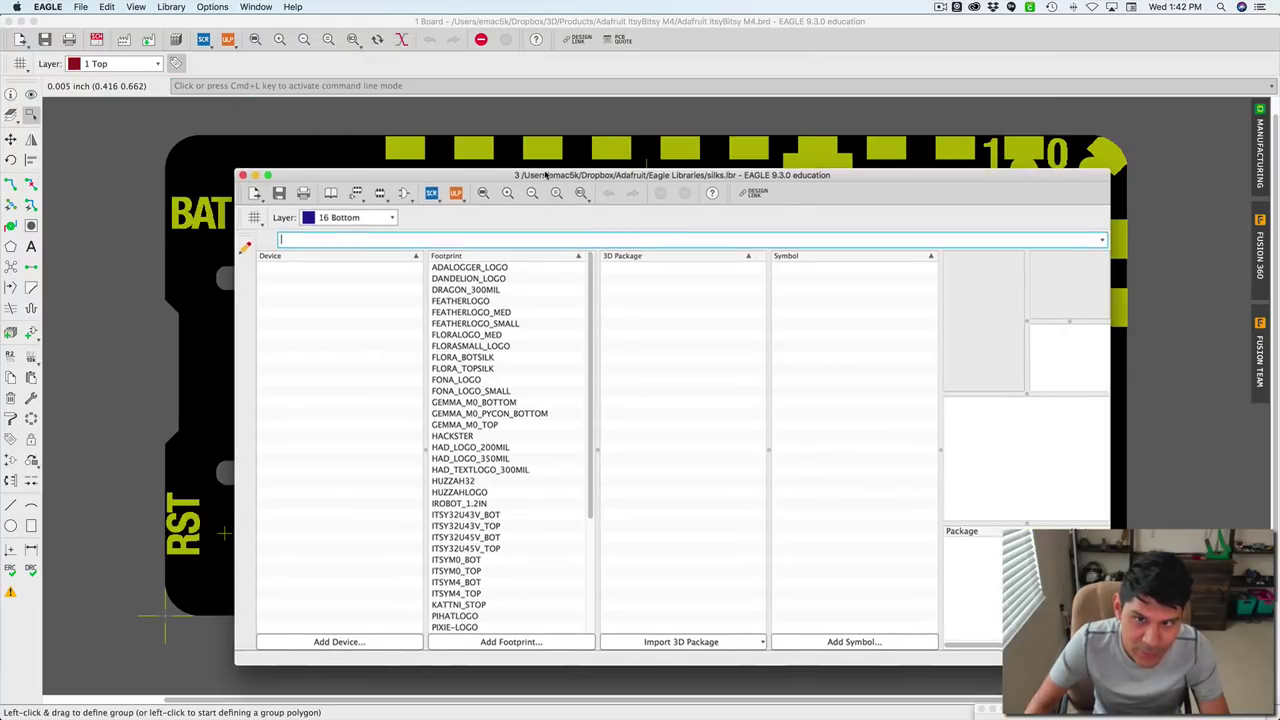
Preview the logo footprints from FEATHERLOGO to ITSYM4_TOP and open ITSYM4_TOP for editing.
{"action": "left_click", "coordinate": [507, 296]}
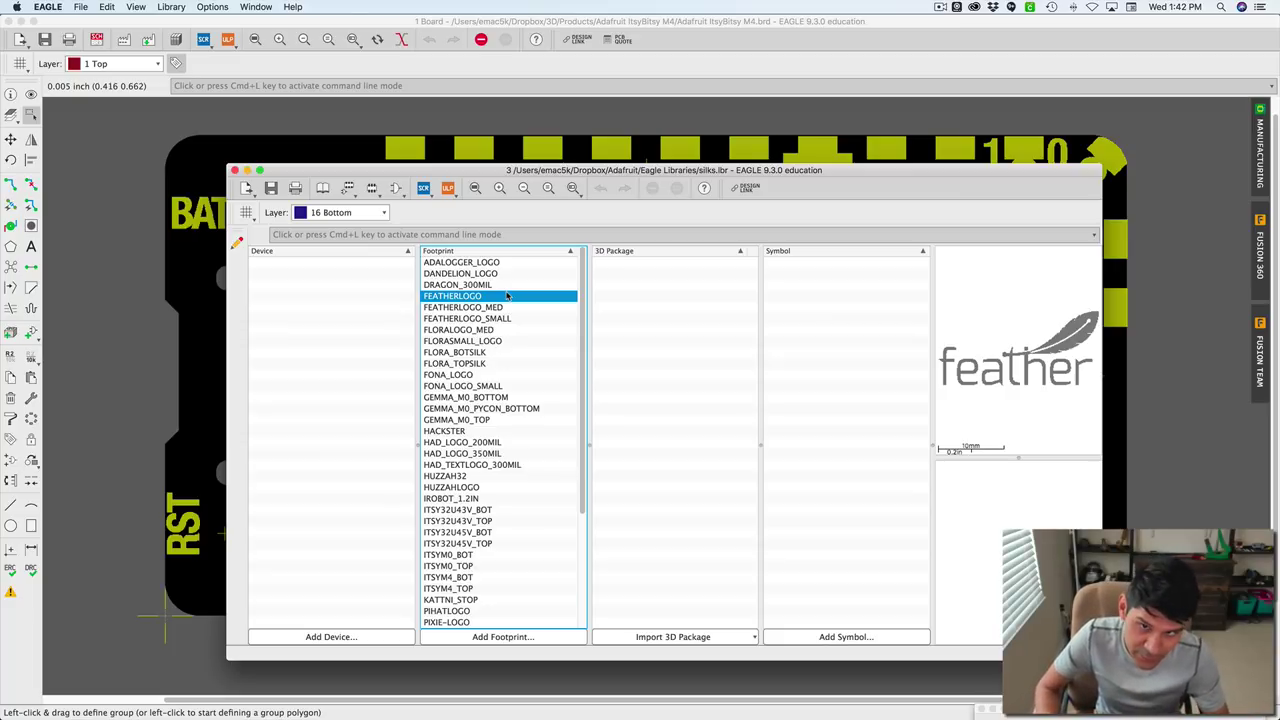
{"action": "key", "text": "Down"}
{"action": "key", "text": "Down"}
{"action": "key", "text": "Down"}
{"action": "key", "text": "Down"}
{"action": "key", "text": "Down"}
{"action": "key", "text": "Down"}
{"action": "key", "text": "Down"}
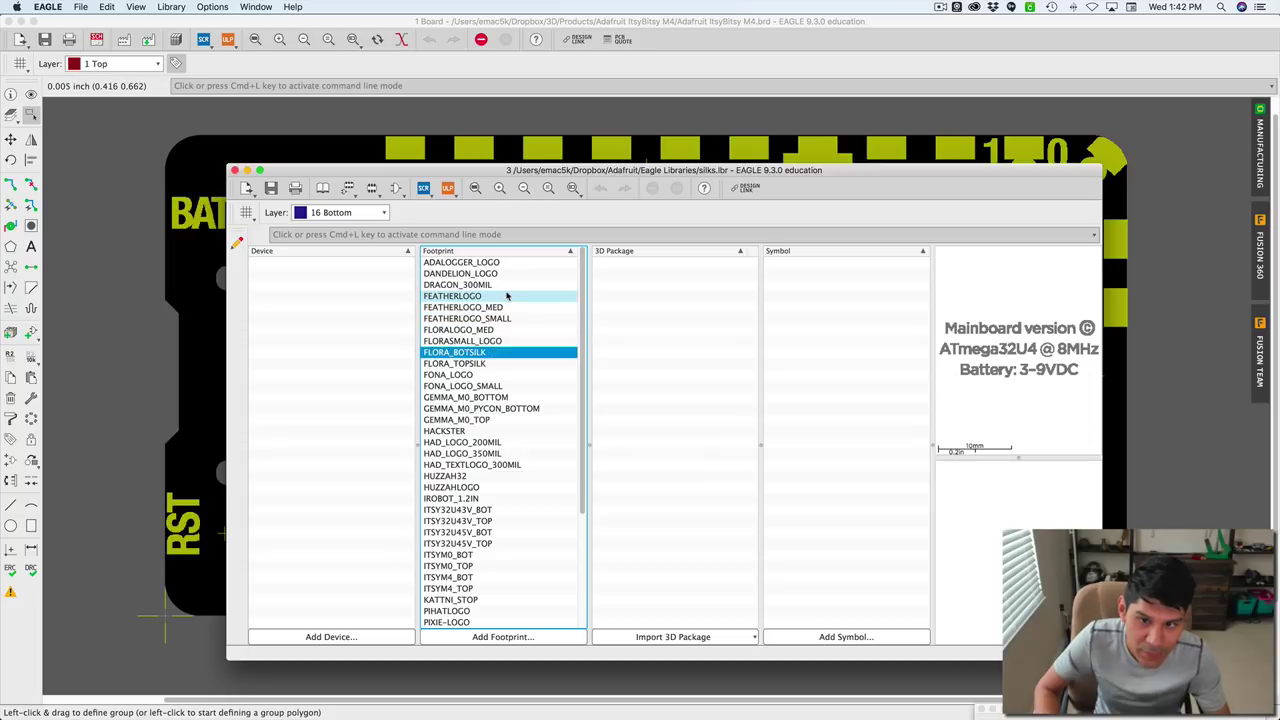
{"action": "key", "text": "Down"}
{"action": "key", "text": "Down"}
{"action": "key", "text": "Down"}
{"action": "key", "text": "Down"}
{"action": "key", "text": "Down"}
{"action": "key", "text": "Down"}
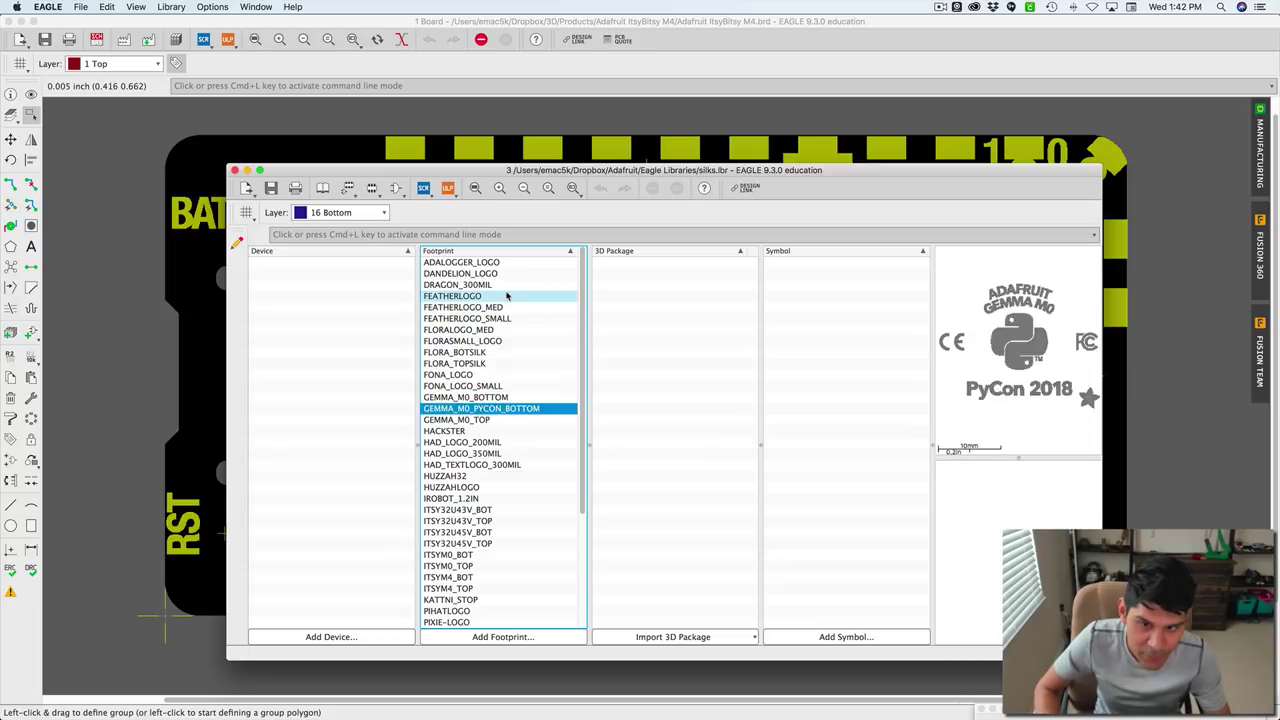
{"action": "key", "text": "Up"}
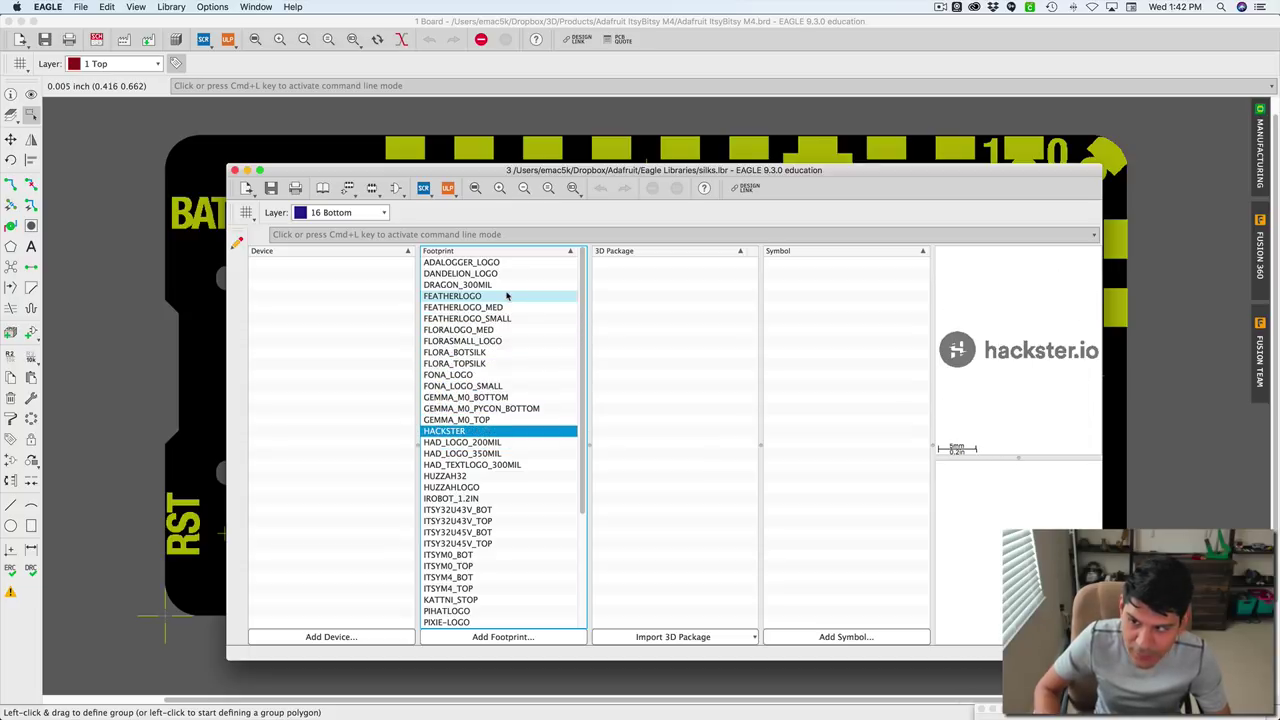
{"action": "key", "text": "Down"}
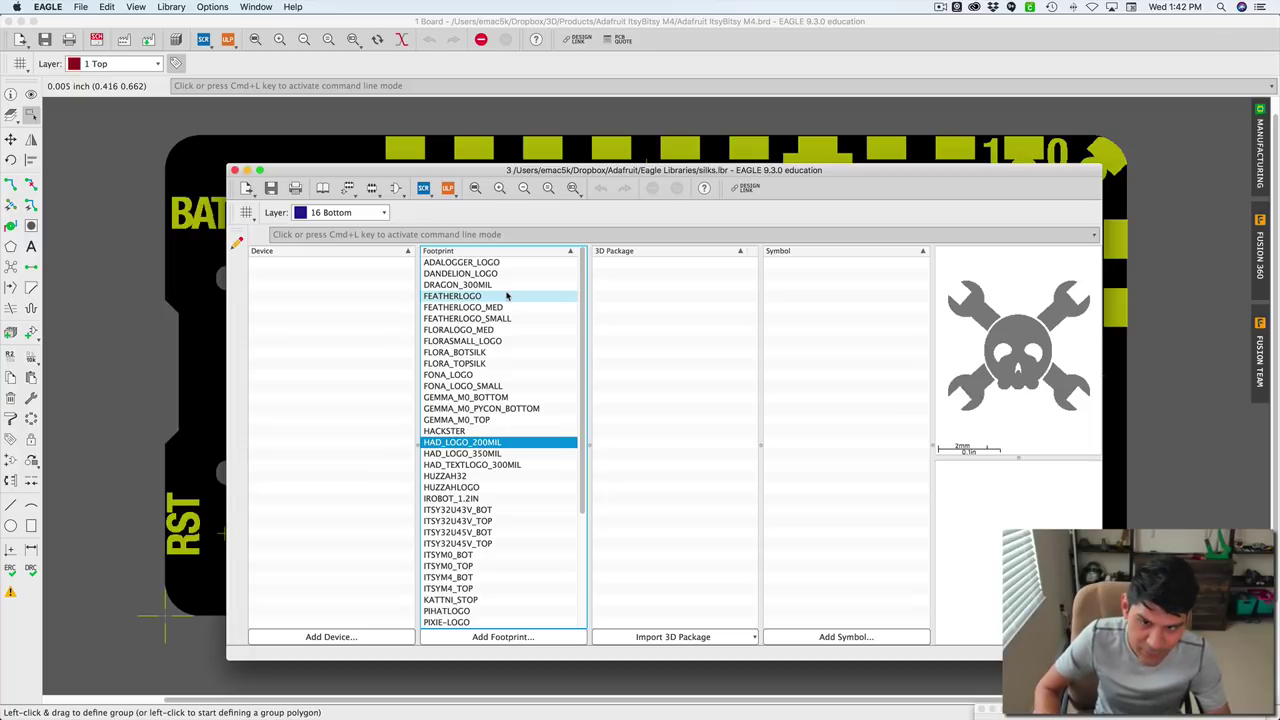
{"action": "key", "text": "Down"}
{"action": "key", "text": "Down"}
{"action": "key", "text": "Down"}
{"action": "key", "text": "Down"}
{"action": "key", "text": "Down"}
{"action": "key", "text": "Down"}
{"action": "key", "text": "Down"}
{"action": "key", "text": "Down"}
{"action": "key", "text": "Down"}
{"action": "key", "text": "Down"}
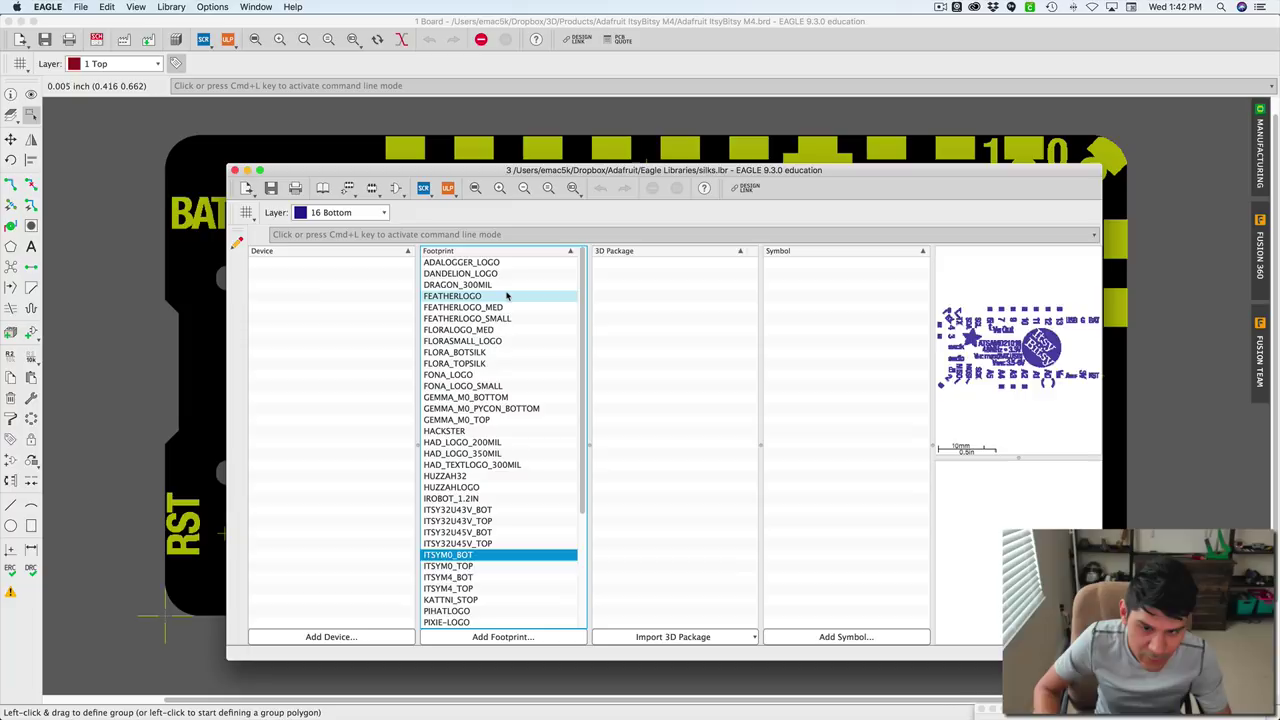
{"action": "key", "text": "Down"}
{"action": "key", "text": "Down"}
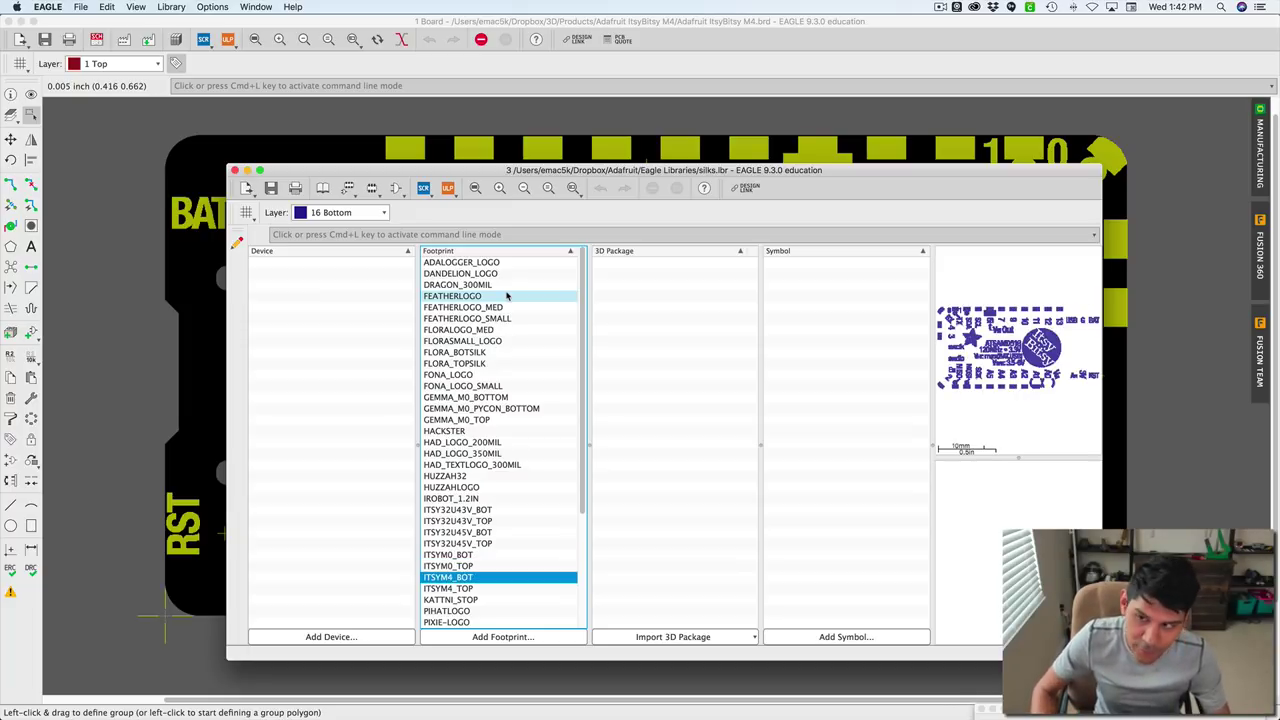
{"action": "key", "text": "Down"}
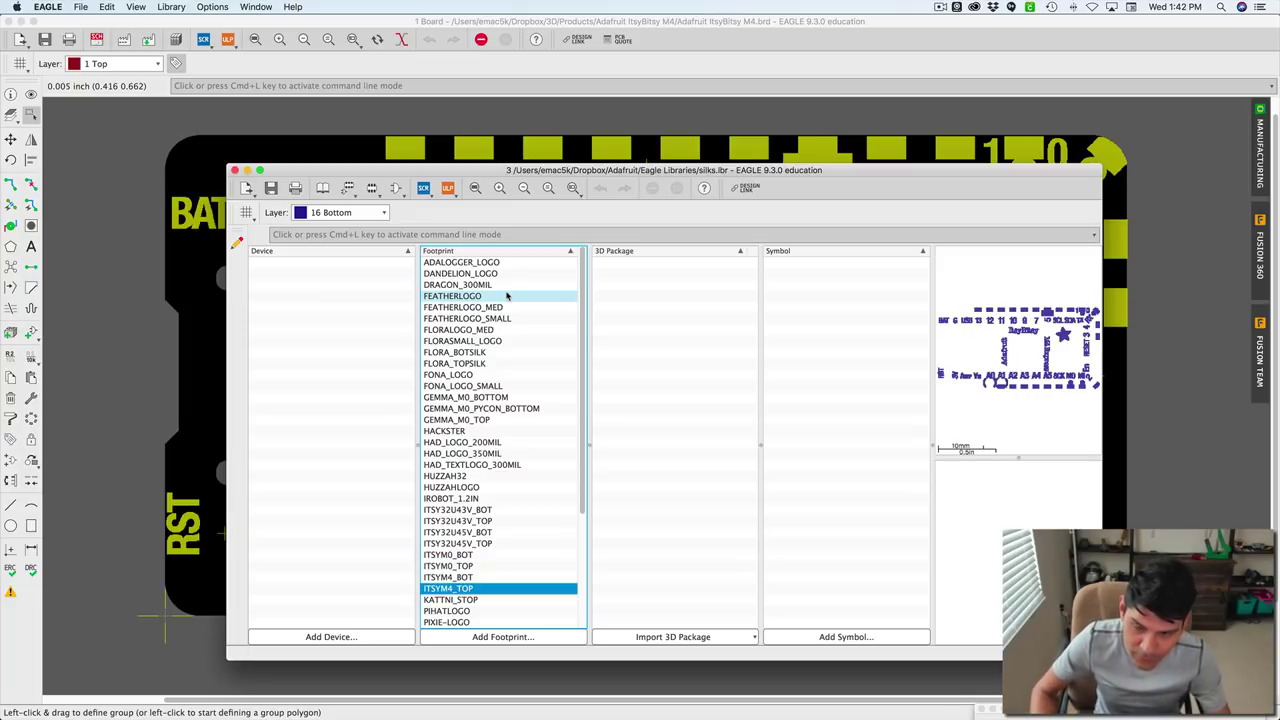
{"action": "right_click", "coordinate": [467, 590]}
{"action": "left_click", "coordinate": [490, 598]}
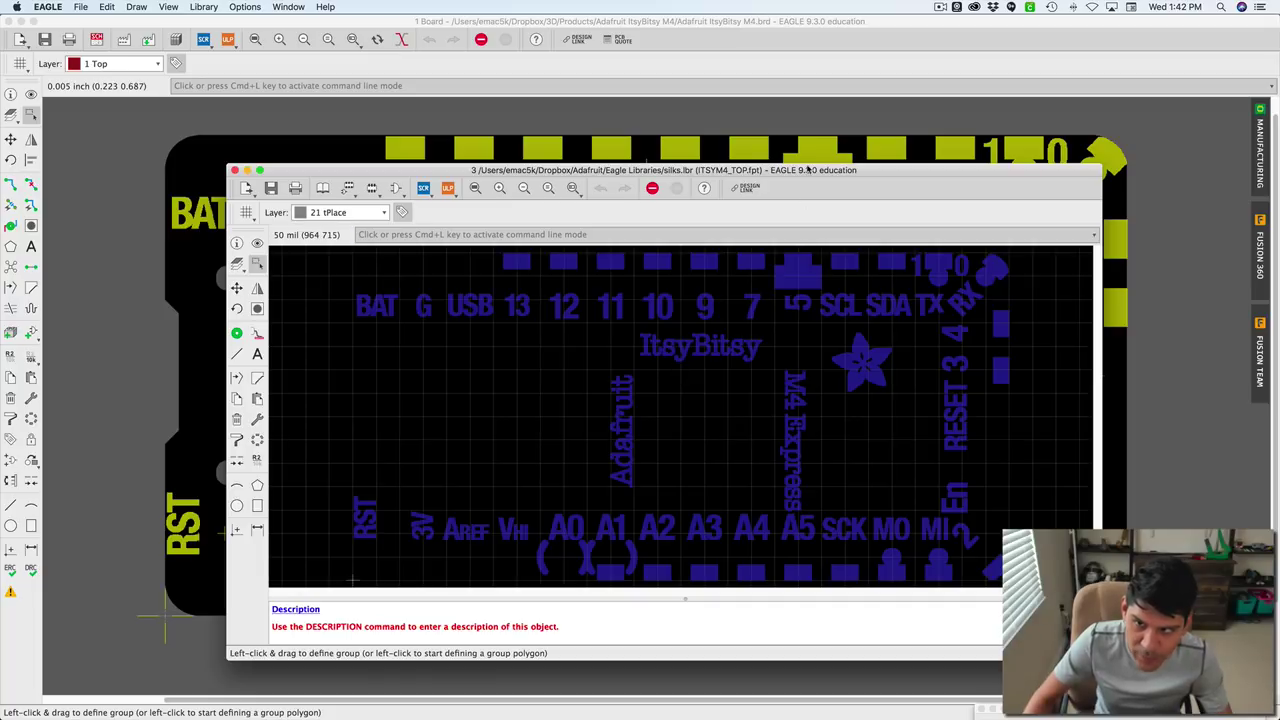
Move and enlarge the footprint editor window, then zoom out and back in on the artwork.
{"action": "left_click_drag", "start_coordinate": [808, 170], "coordinate": [716, 98]}
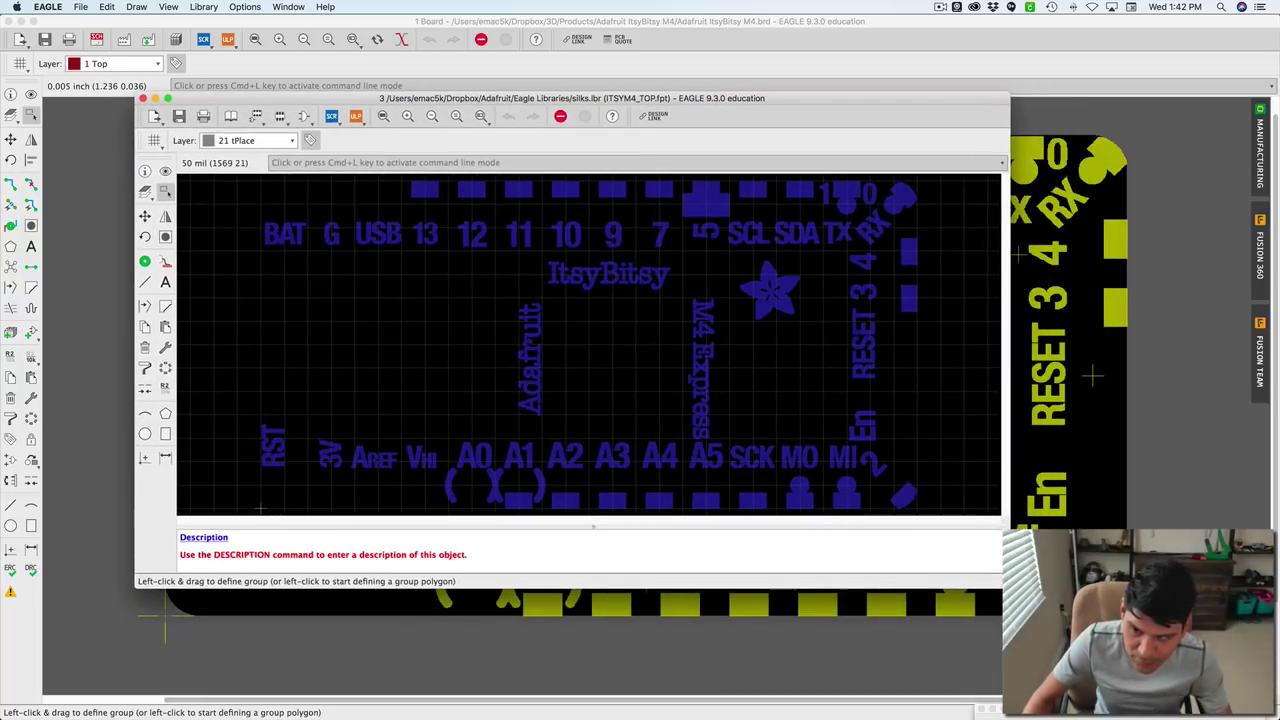
{"action": "left_click_drag", "start_coordinate": [1002, 588], "coordinate": [1100, 683]}
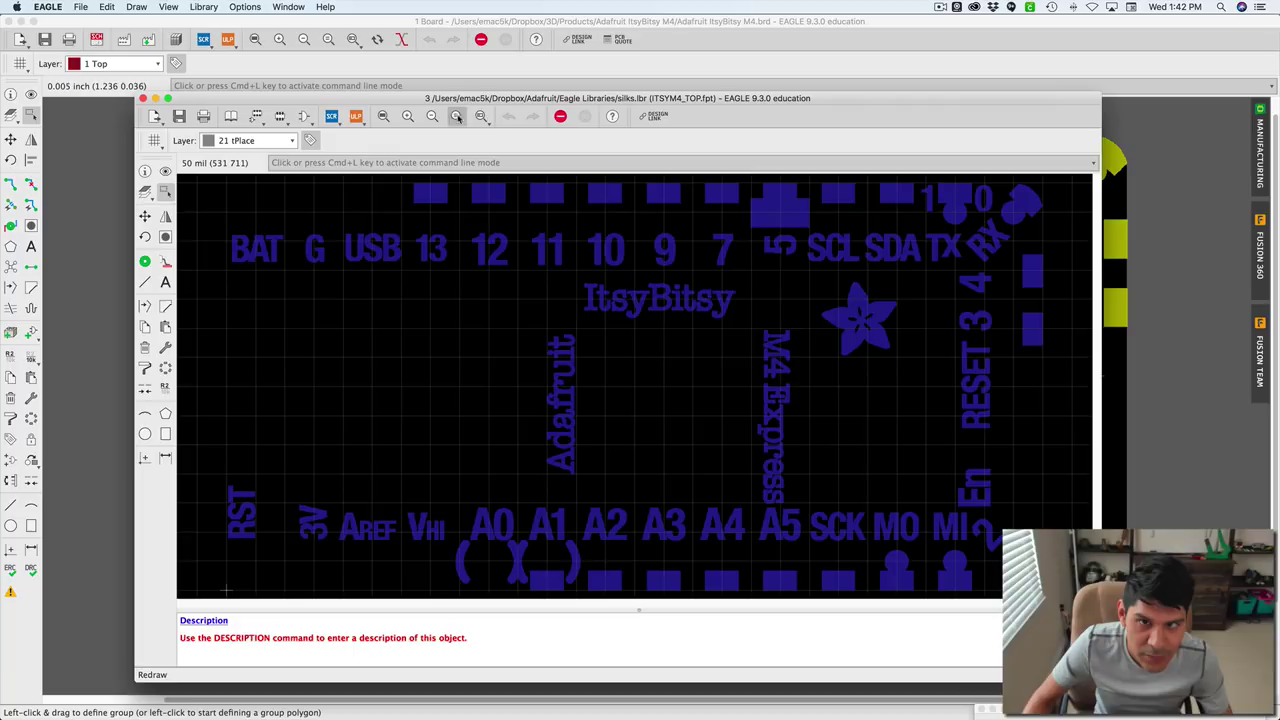
{"action": "left_click", "coordinate": [432, 117]}
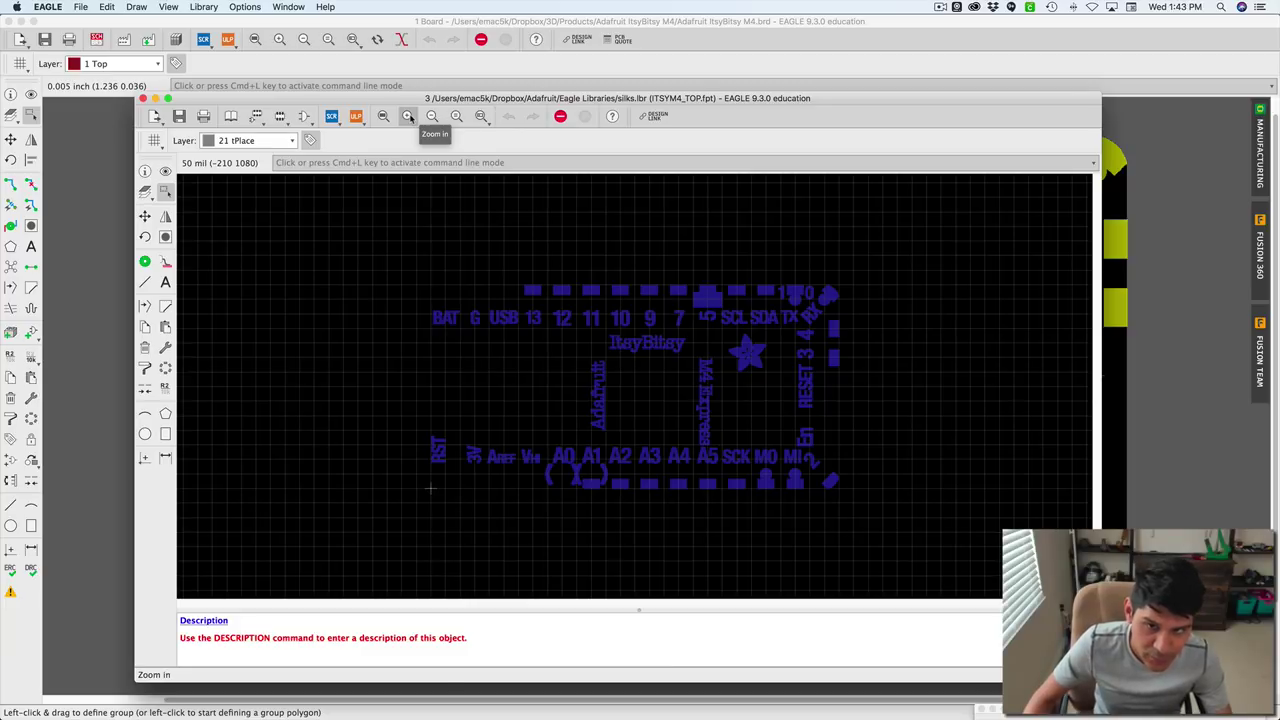
{"action": "left_click", "coordinate": [408, 116]}
{"action": "left_click", "coordinate": [408, 116]}
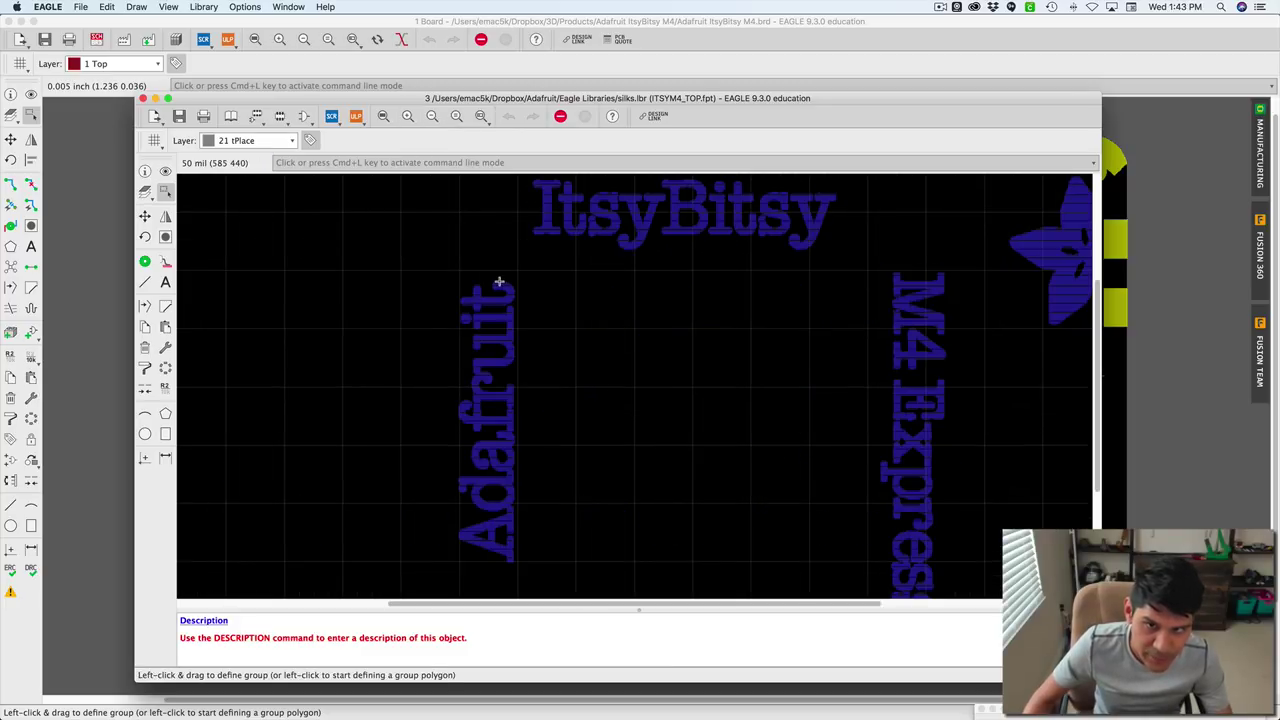
Zoom in on the pads above pins 12 to 9 to inspect them closely.
{"action": "middle_click_drag", "start_coordinate": [500, 277], "coordinate": [558, 522]}
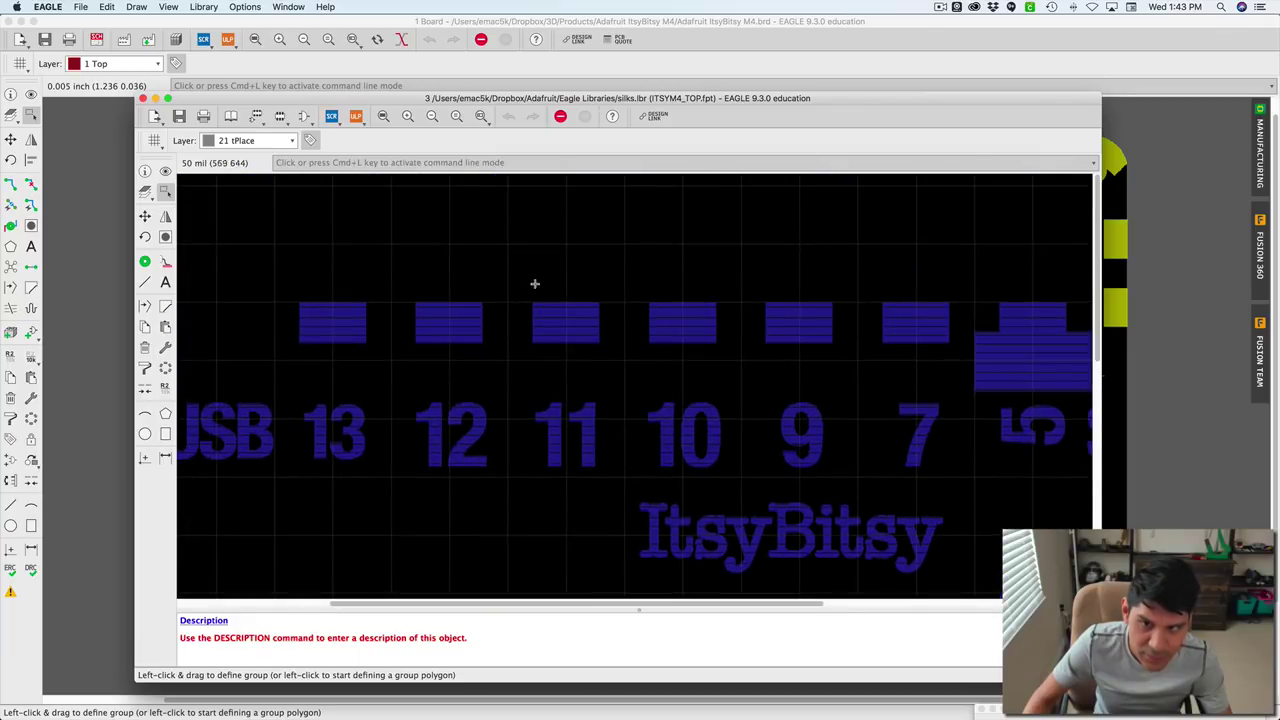
{"action": "left_click", "coordinate": [408, 116]}
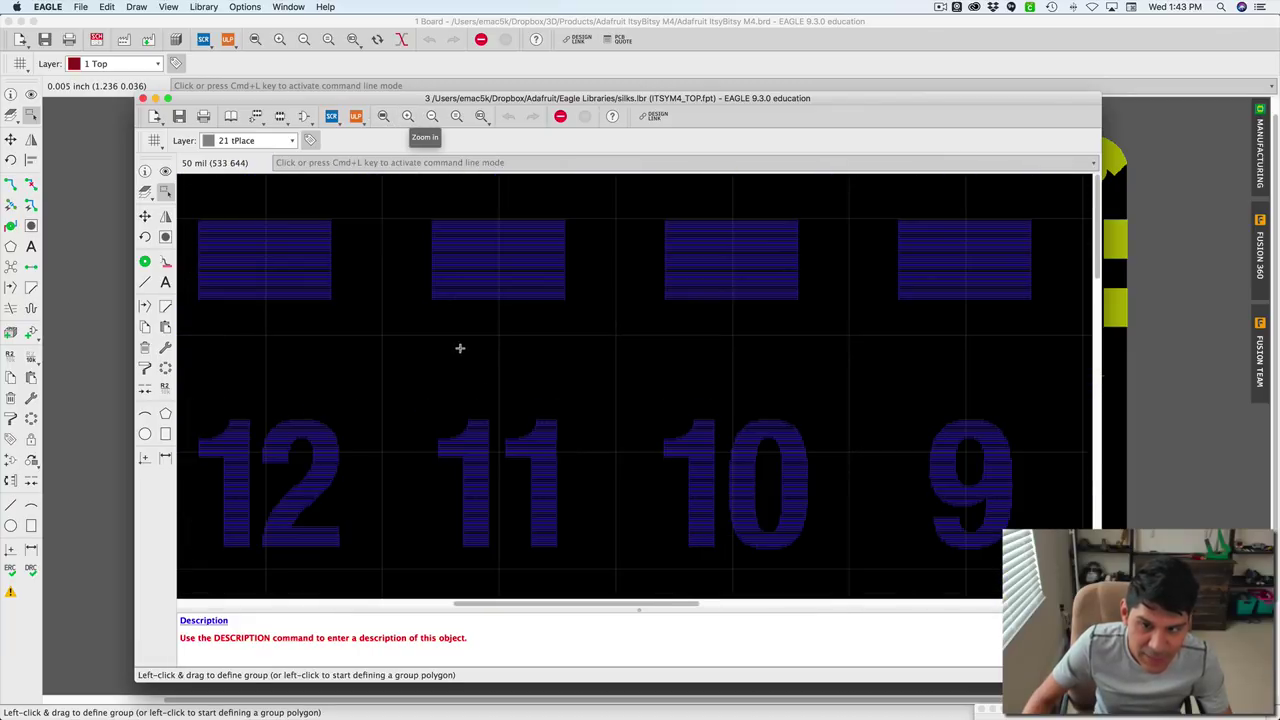
{"action": "middle_click_drag", "start_coordinate": [460, 349], "coordinate": [573, 400]}
{"action": "scroll", "coordinate": [568, 349], "scroll_direction": "up", "scroll_amount": 5}
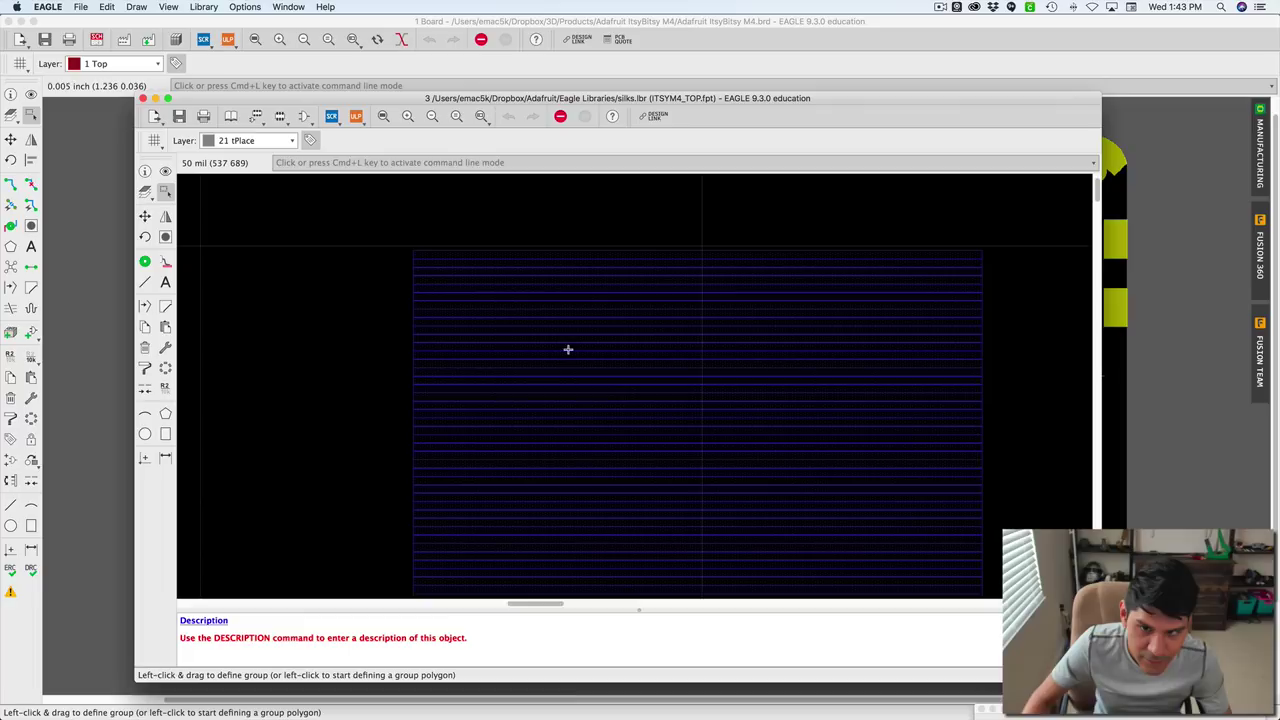
{"action": "scroll", "coordinate": [568, 349], "scroll_direction": "down", "scroll_amount": 6}
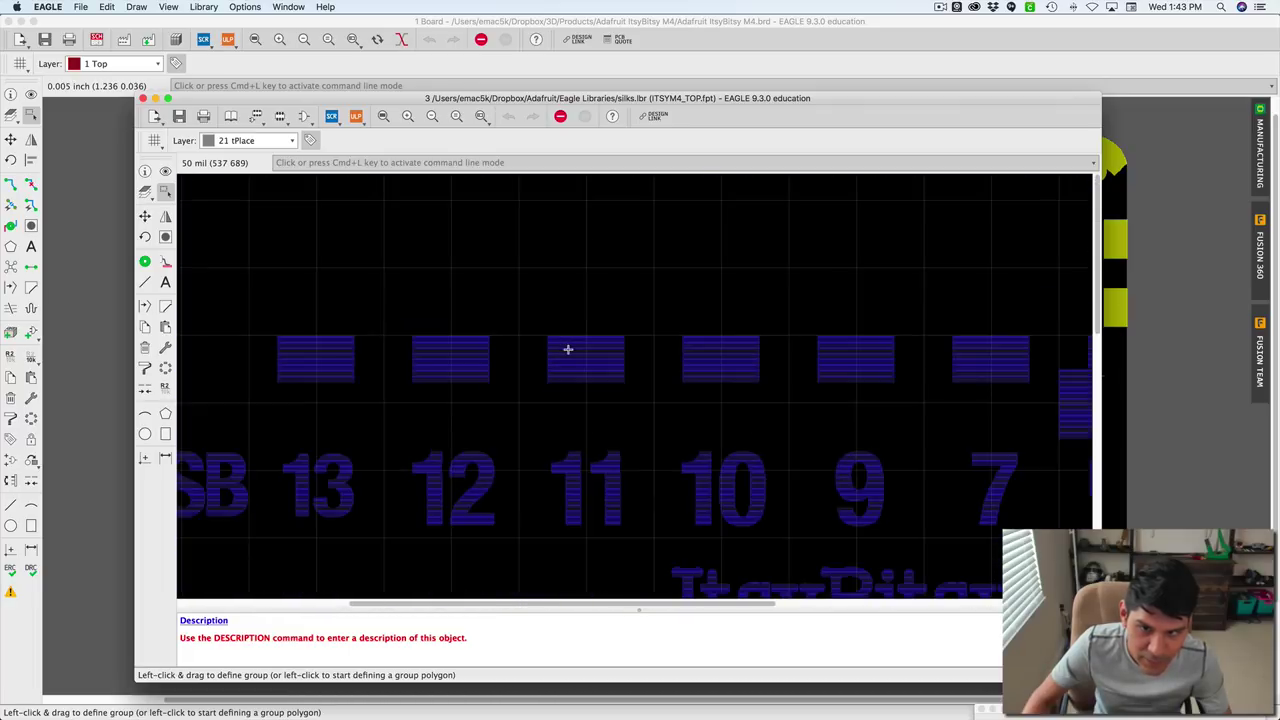
{"action": "scroll", "coordinate": [568, 349], "scroll_direction": "down", "scroll_amount": 2}
{"action": "scroll", "coordinate": [568, 349], "scroll_direction": "up", "scroll_amount": 4}
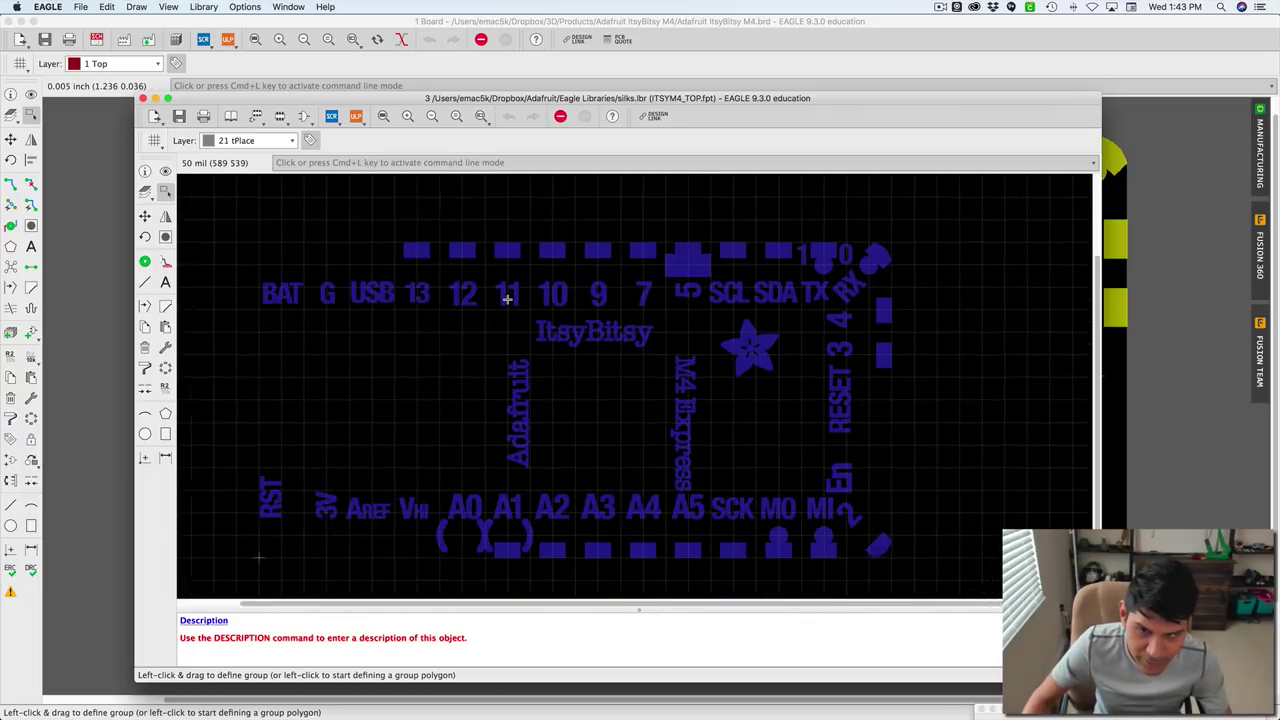
{"action": "scroll", "coordinate": [516, 307], "scroll_direction": "up", "scroll_amount": 3}
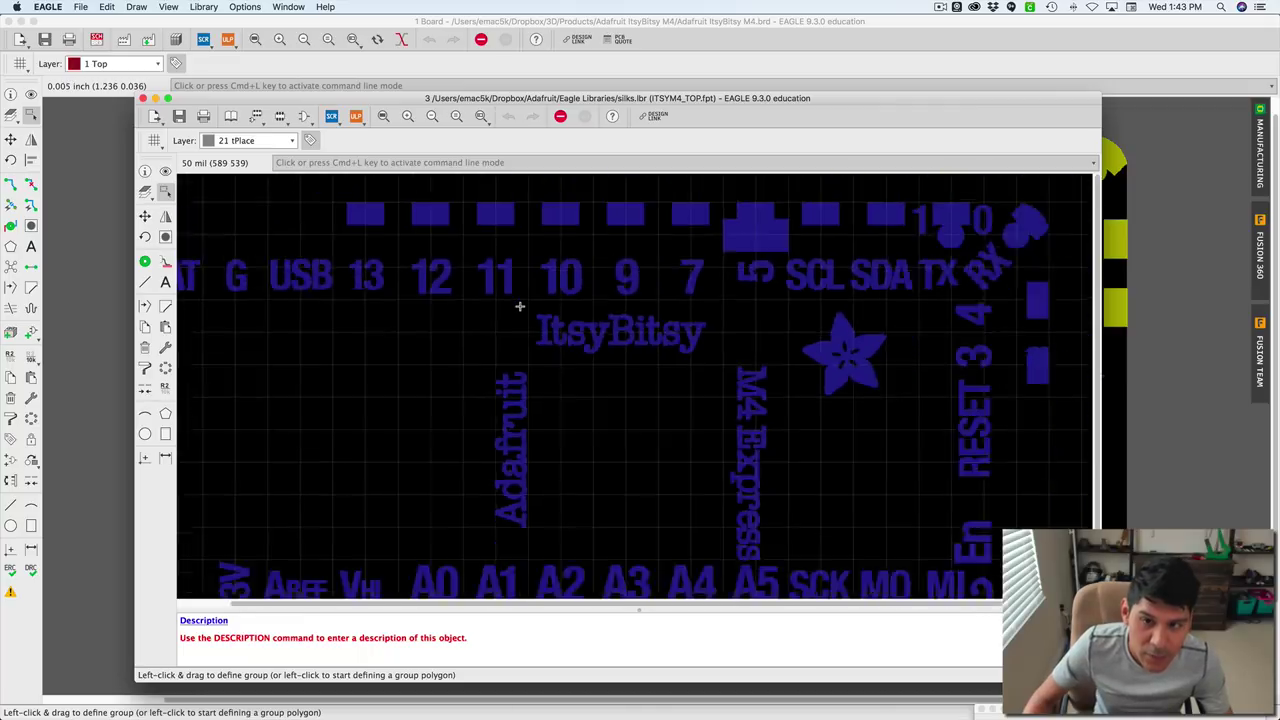
{"action": "scroll", "coordinate": [519, 305], "scroll_direction": "down", "scroll_amount": 7}
{"action": "scroll", "coordinate": [519, 306], "scroll_direction": "up", "scroll_amount": 3}
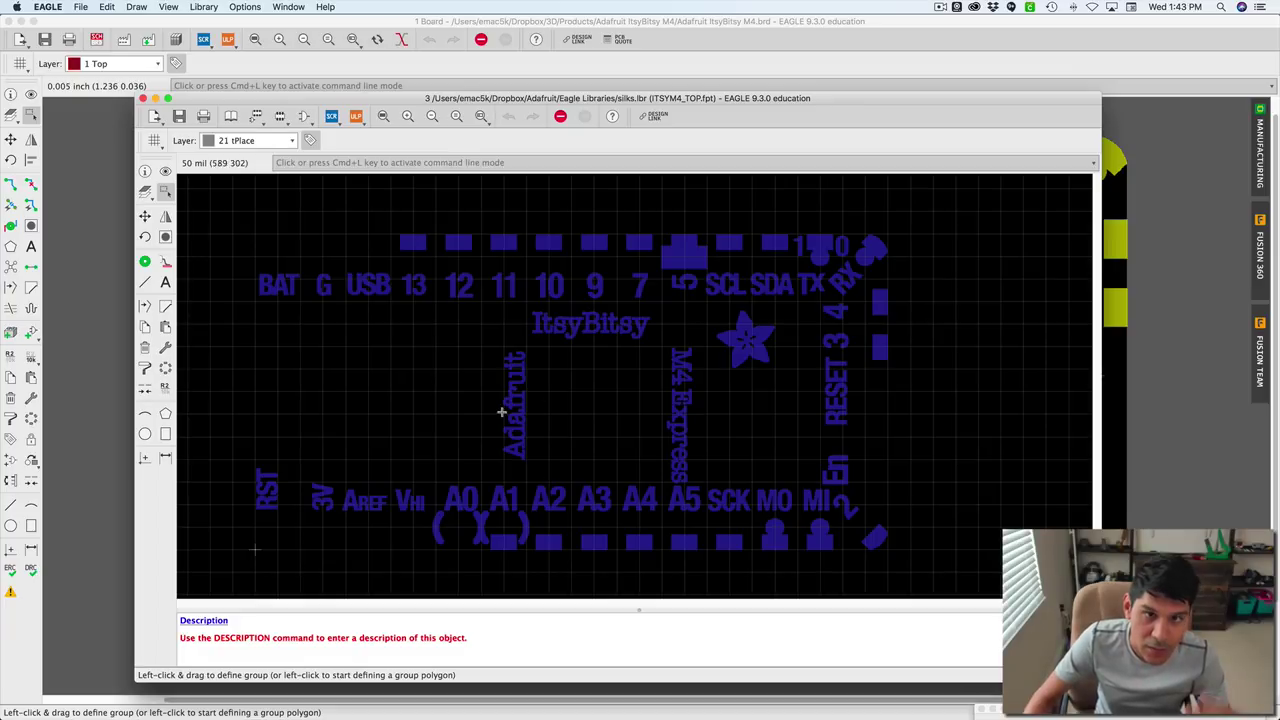
{"action": "left_click", "coordinate": [144, 192]}
{"action": "scroll", "coordinate": [133, 287], "scroll_direction": "down", "scroll_amount": 3}
{"action": "scroll", "coordinate": [133, 287], "scroll_direction": "down", "scroll_amount": 3}
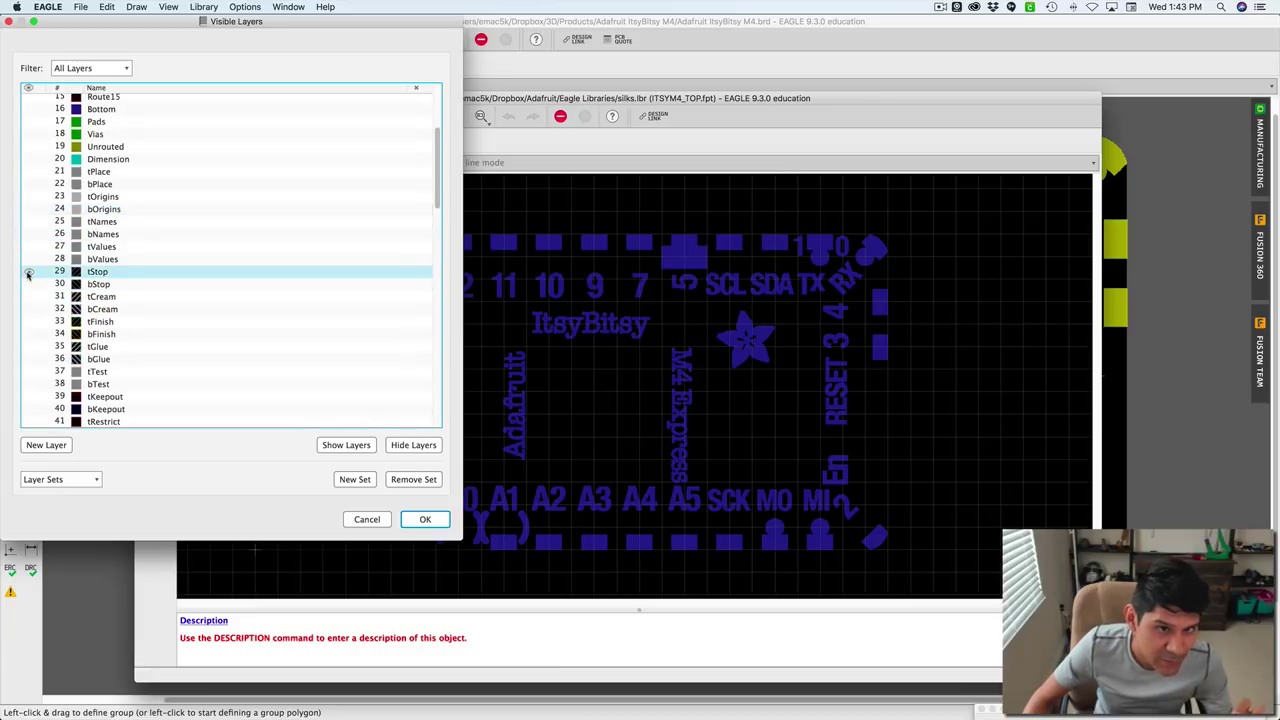
{"action": "scroll", "coordinate": [195, 315], "scroll_direction": "down", "scroll_amount": 10}
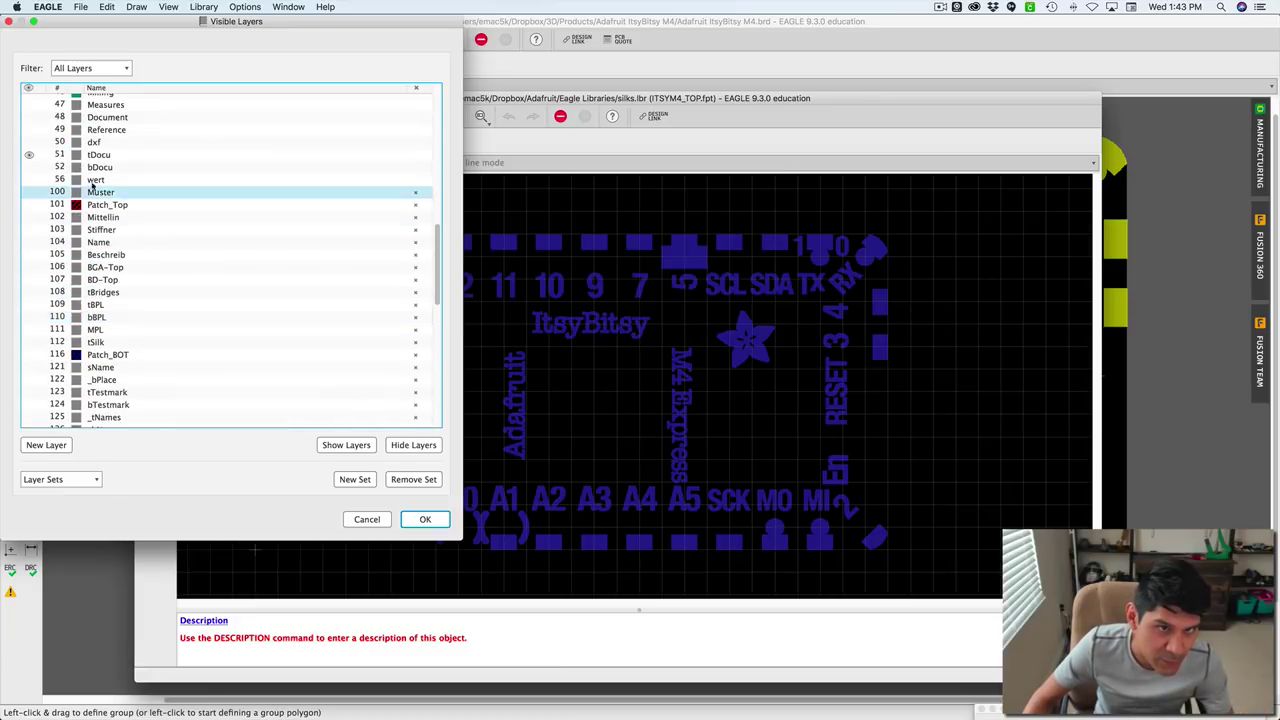
{"action": "scroll", "coordinate": [30, 160], "scroll_direction": "down", "scroll_amount": 12}
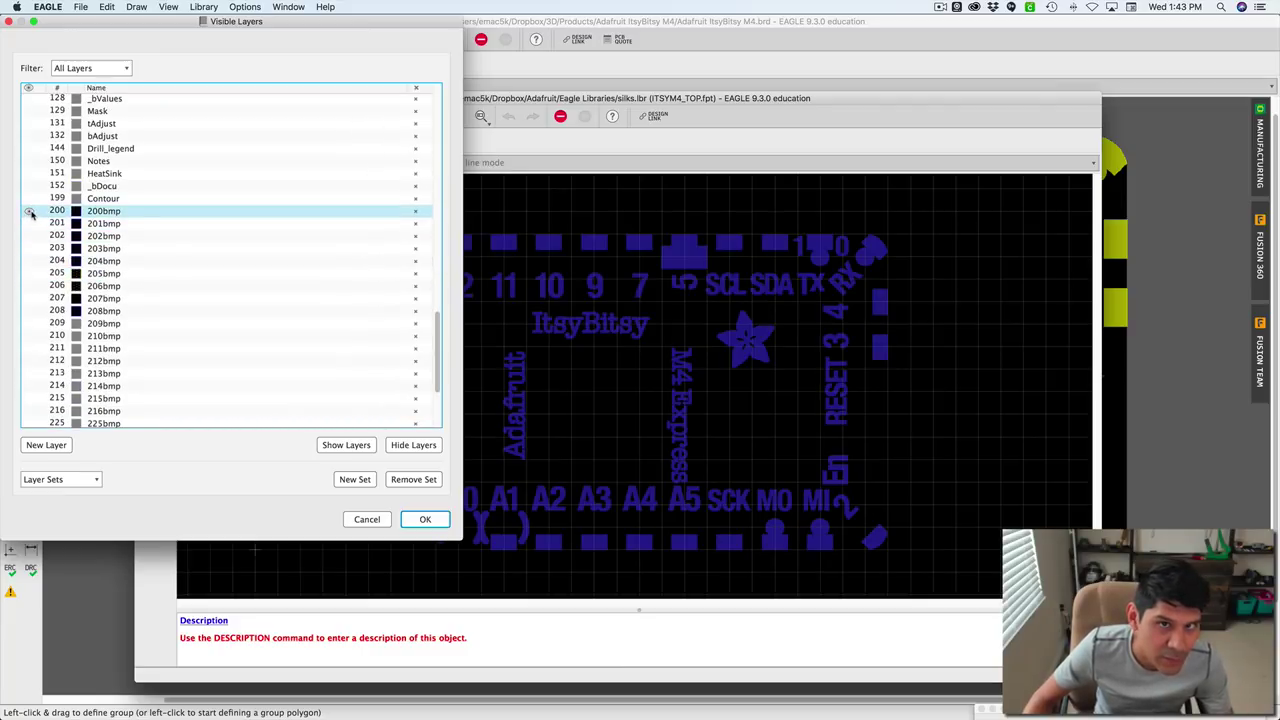
{"action": "left_click", "coordinate": [30, 212]}
{"action": "left_click_drag", "start_coordinate": [225, 27], "coordinate": [242, 37]}
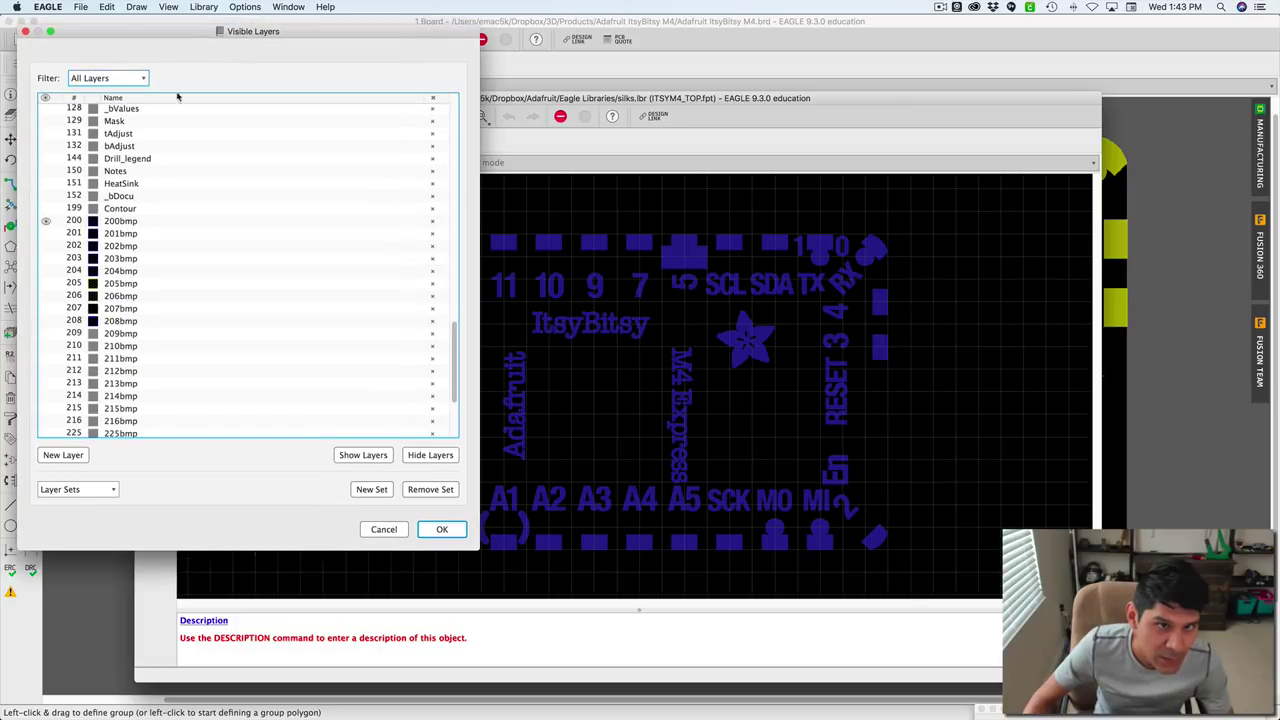
{"action": "left_click", "coordinate": [47, 223]}
{"action": "left_click", "coordinate": [47, 223]}
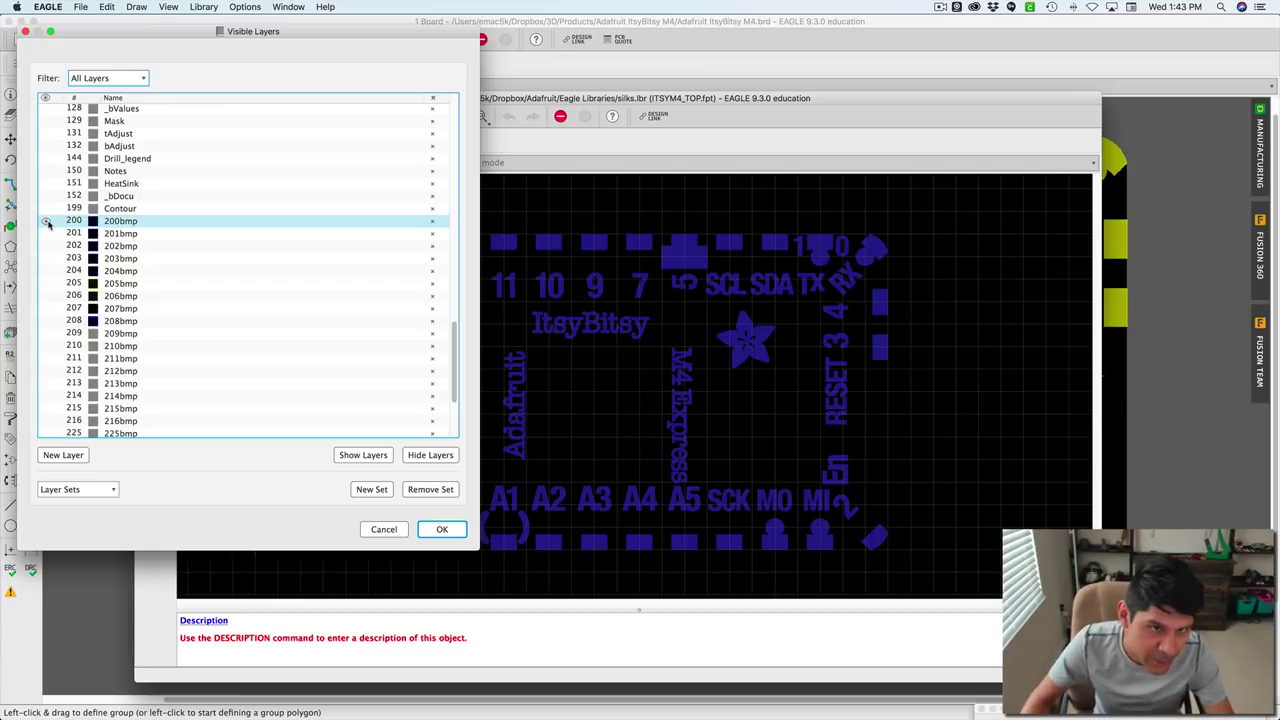
{"action": "left_click", "coordinate": [47, 223]}
{"action": "double_click", "coordinate": [47, 223]}
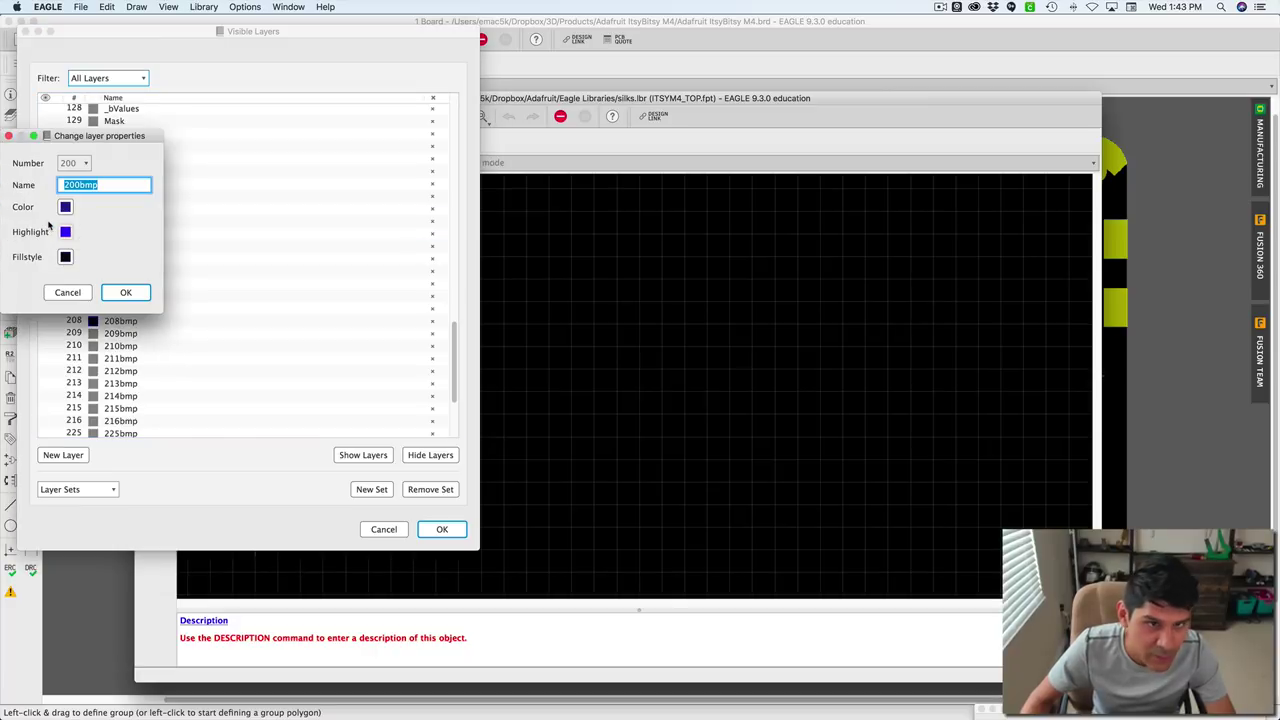
{"action": "left_click", "coordinate": [63, 289]}
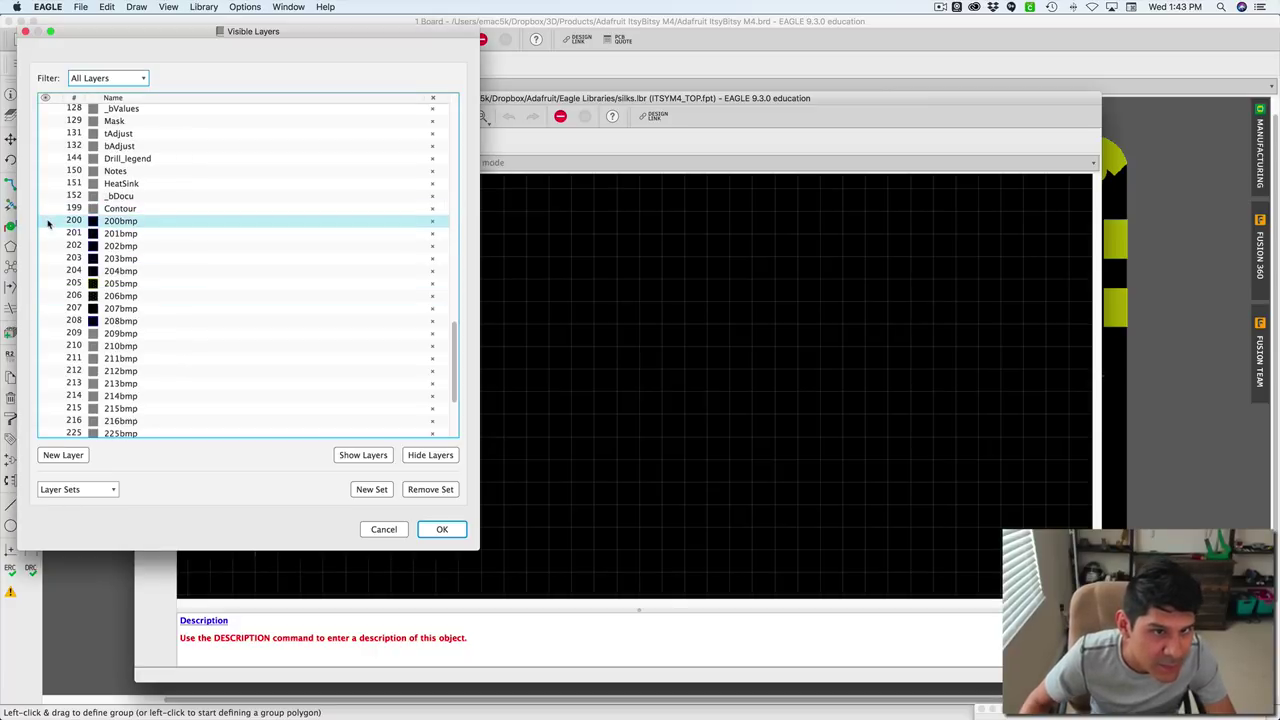
{"action": "left_click", "coordinate": [47, 221]}
{"action": "scroll", "coordinate": [66, 225], "scroll_direction": "up", "scroll_amount": 5}
{"action": "scroll", "coordinate": [67, 220], "scroll_direction": "up", "scroll_amount": 15}
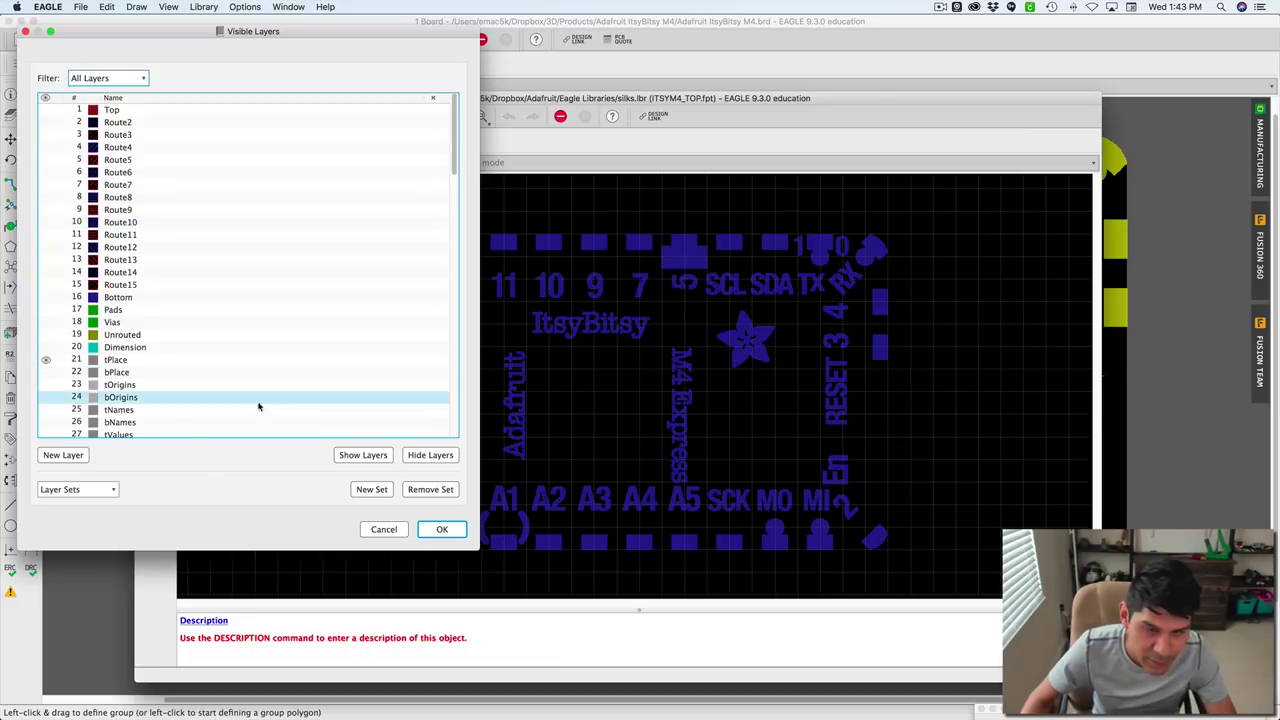
{"action": "left_click", "coordinate": [440, 531]}
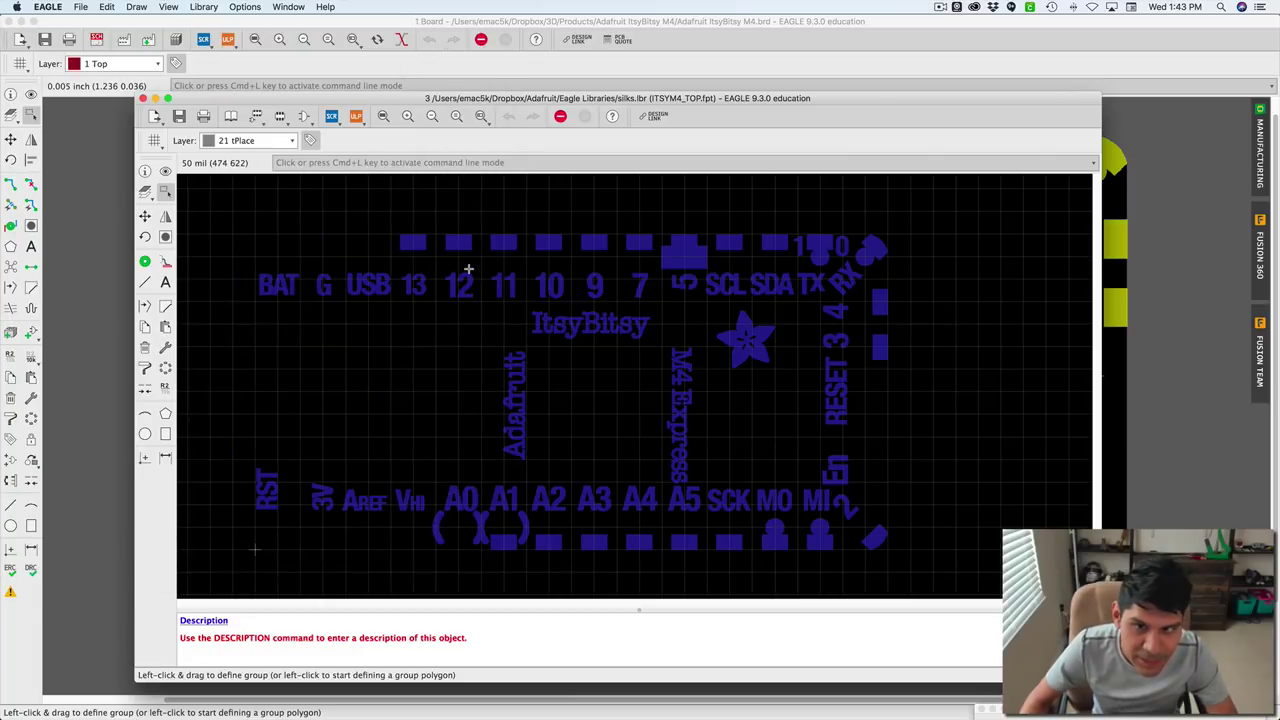
Drag a group box around all the ItsyBitsy pin labels, text and star logo.
{"action": "scroll", "coordinate": [415, 272], "scroll_direction": "up", "scroll_amount": 2}
{"action": "scroll", "coordinate": [420, 285], "scroll_direction": "up", "scroll_amount": 2}
{"action": "scroll", "coordinate": [422, 293], "scroll_direction": "down", "scroll_amount": 5}
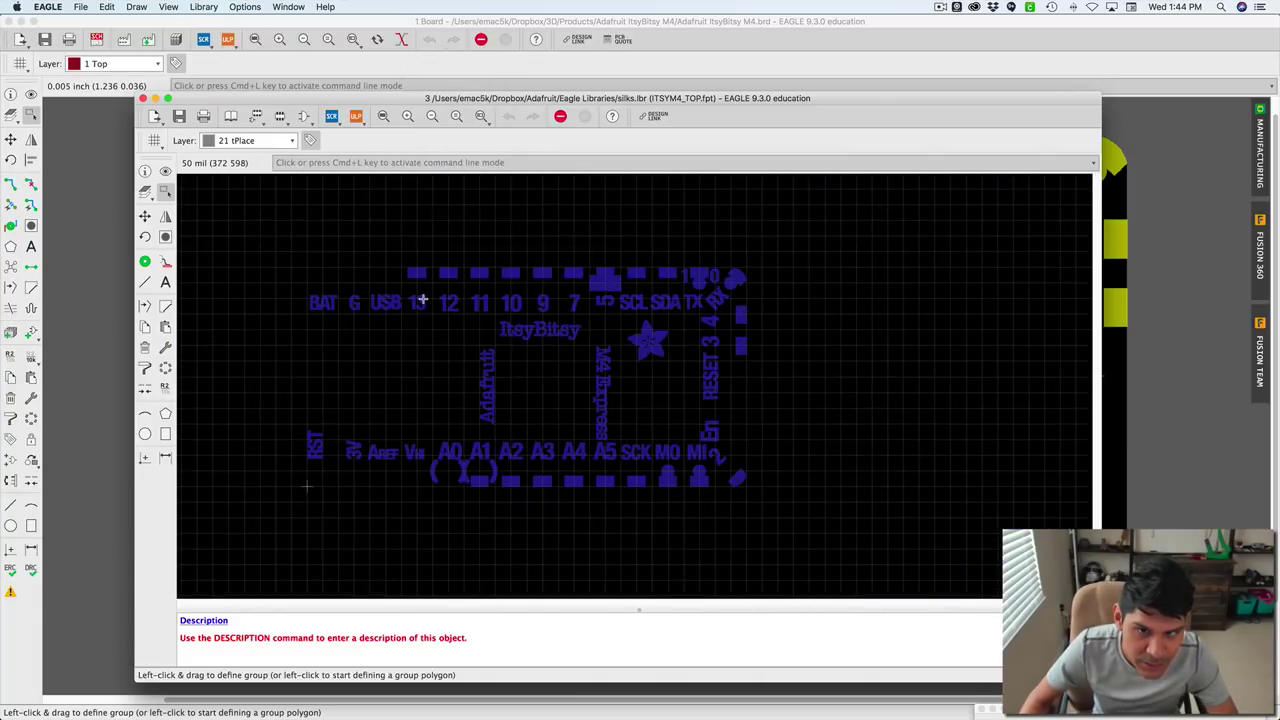
{"action": "scroll", "coordinate": [422, 298], "scroll_direction": "up", "scroll_amount": 3}
{"action": "scroll", "coordinate": [422, 298], "scroll_direction": "down", "scroll_amount": 2}
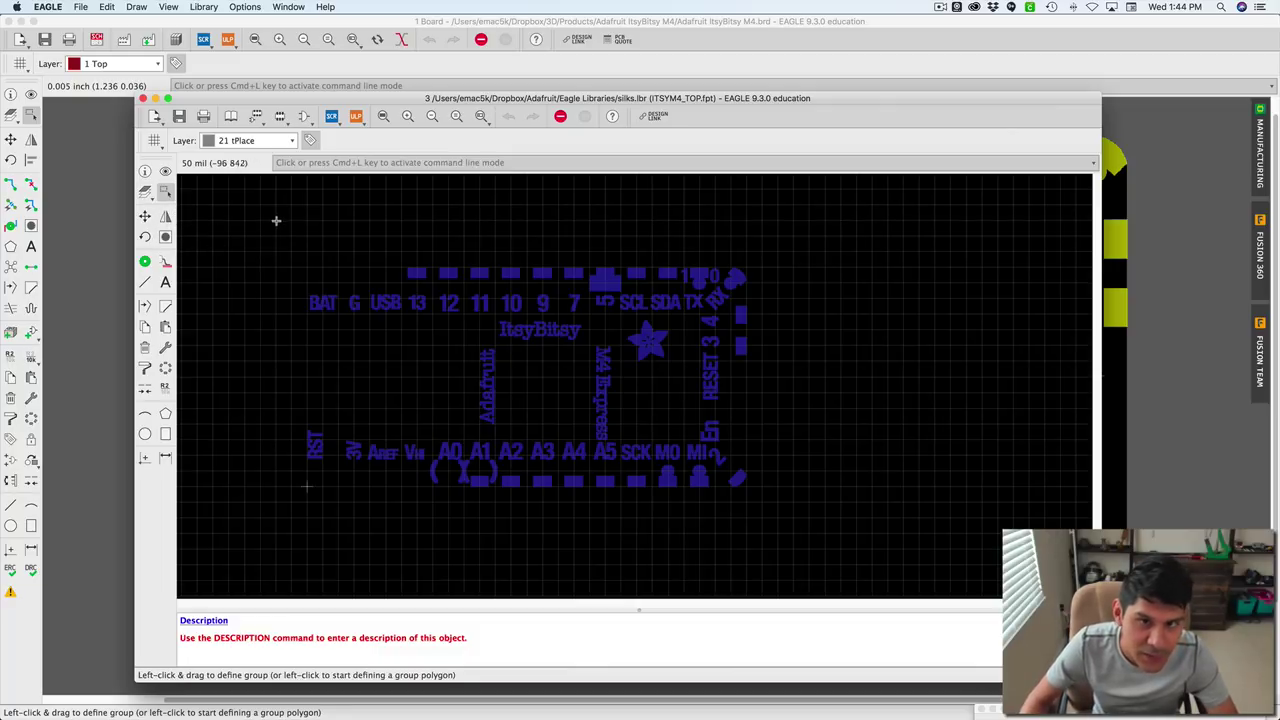
{"action": "left_click_drag", "start_coordinate": [264, 220], "coordinate": [839, 543]}
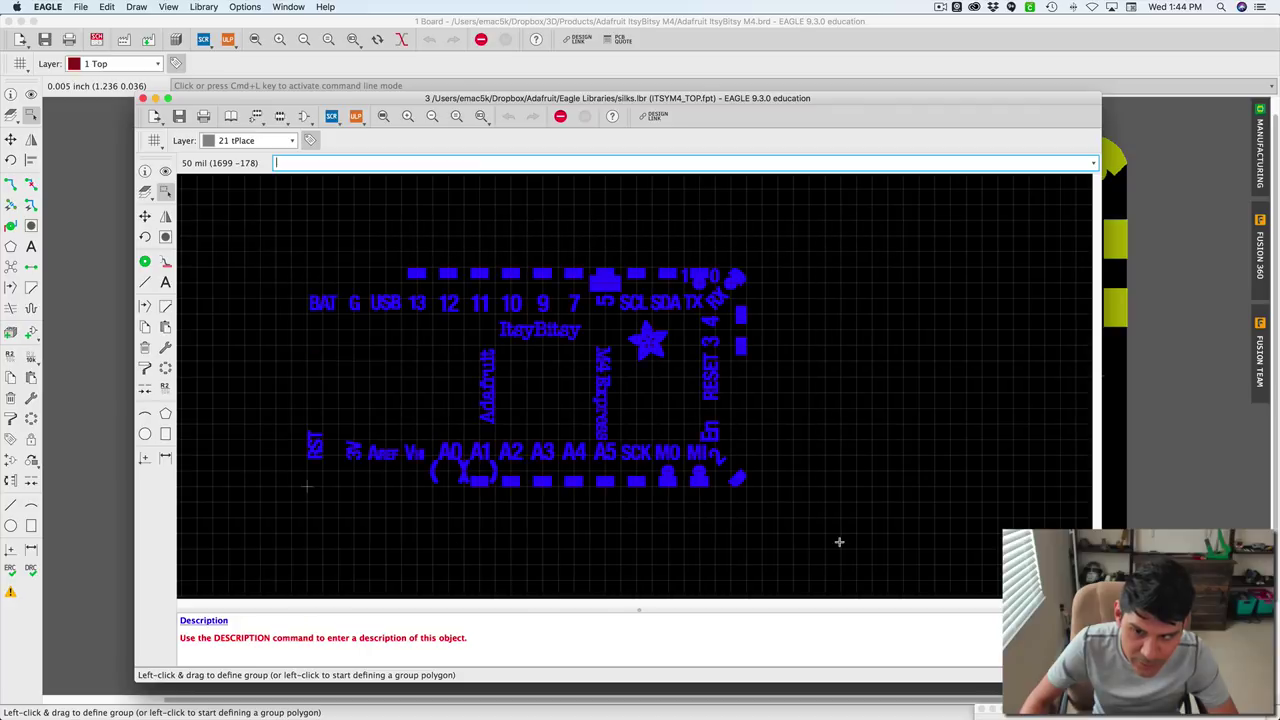
Change the grouped artwork's layer to tPlace.
{"action": "left_click", "coordinate": [166, 348]}
{"action": "mouse_move", "coordinate": [193, 358]}
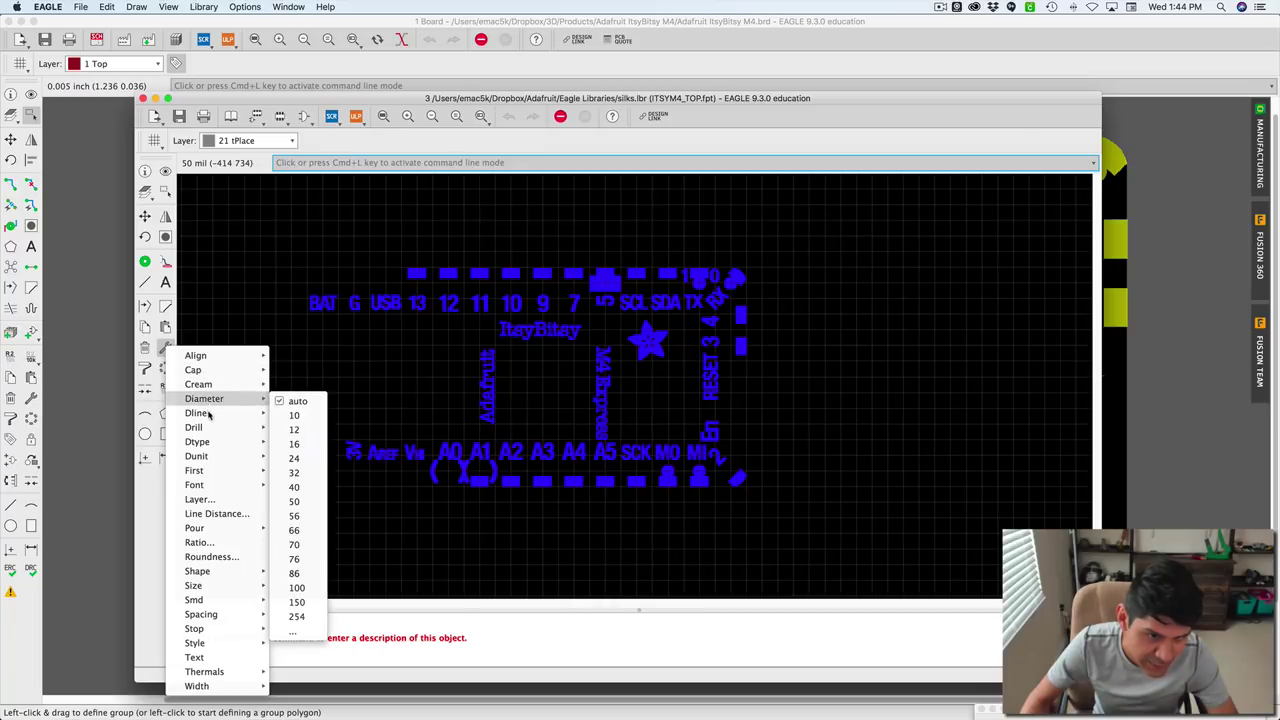
{"action": "left_click", "coordinate": [200, 499]}
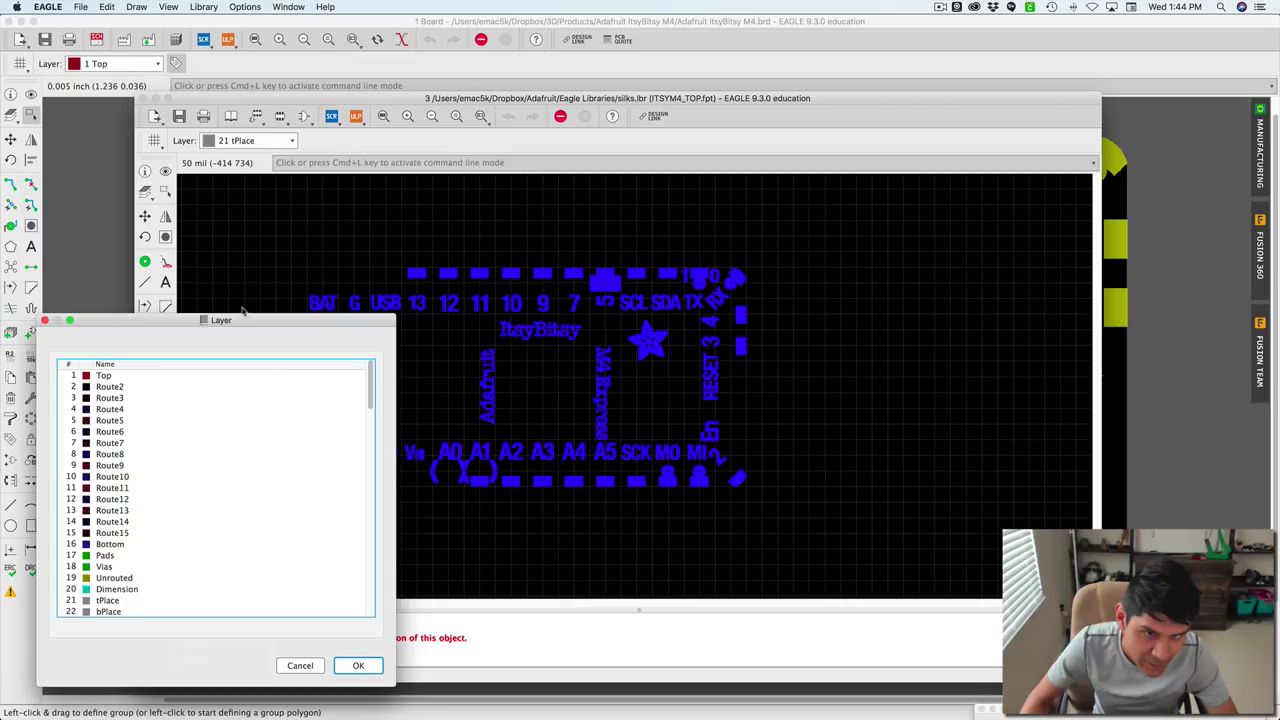
{"action": "left_click_drag", "start_coordinate": [247, 320], "coordinate": [431, 250]}
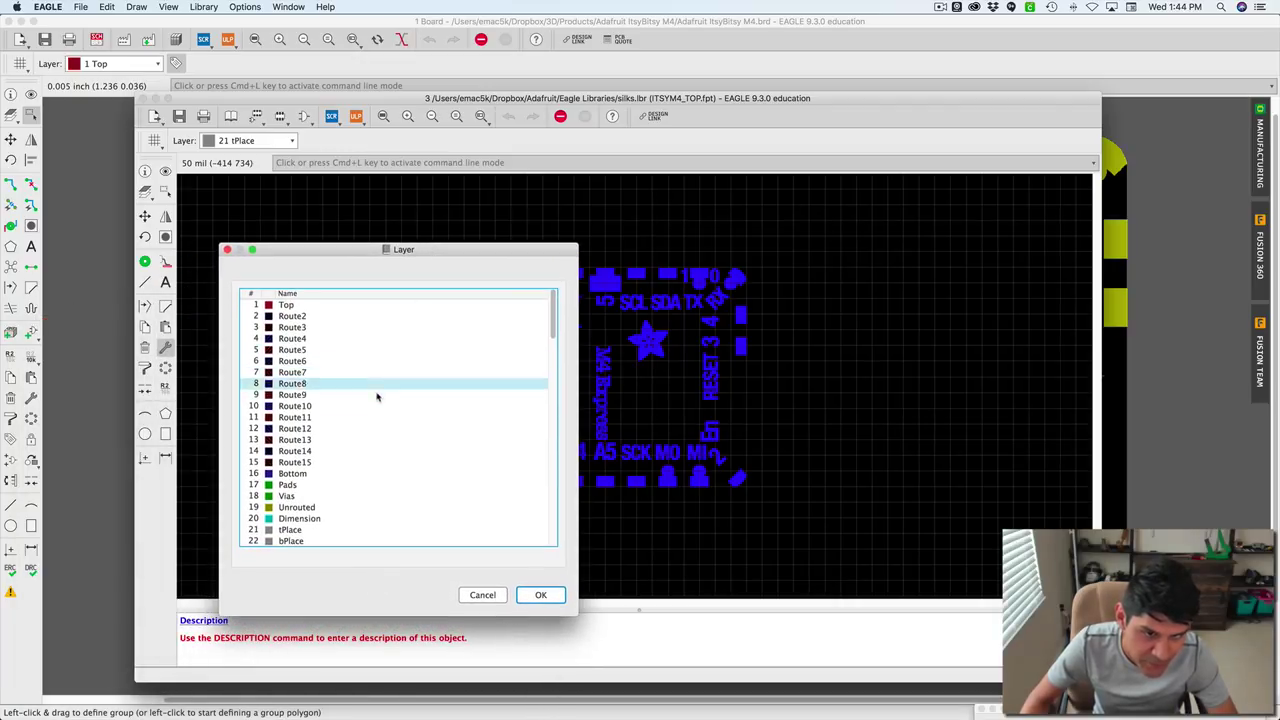
{"action": "left_click", "coordinate": [289, 533]}
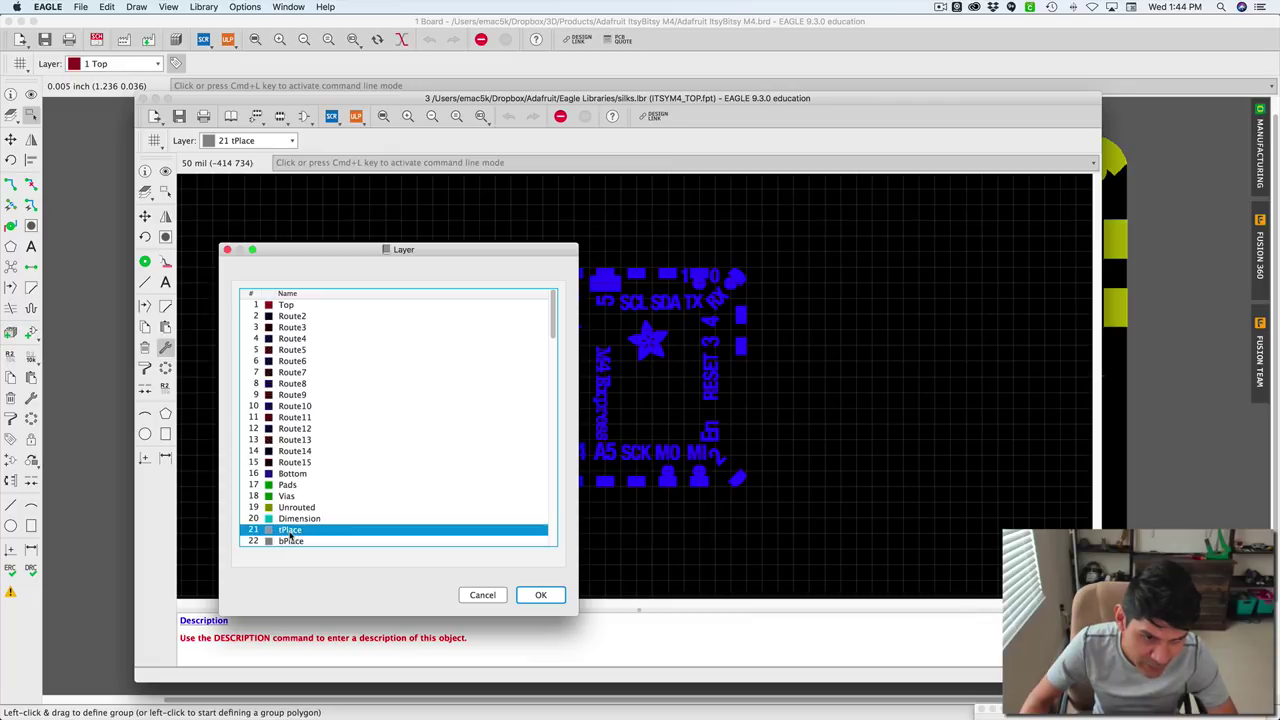
{"action": "left_click", "coordinate": [538, 593]}
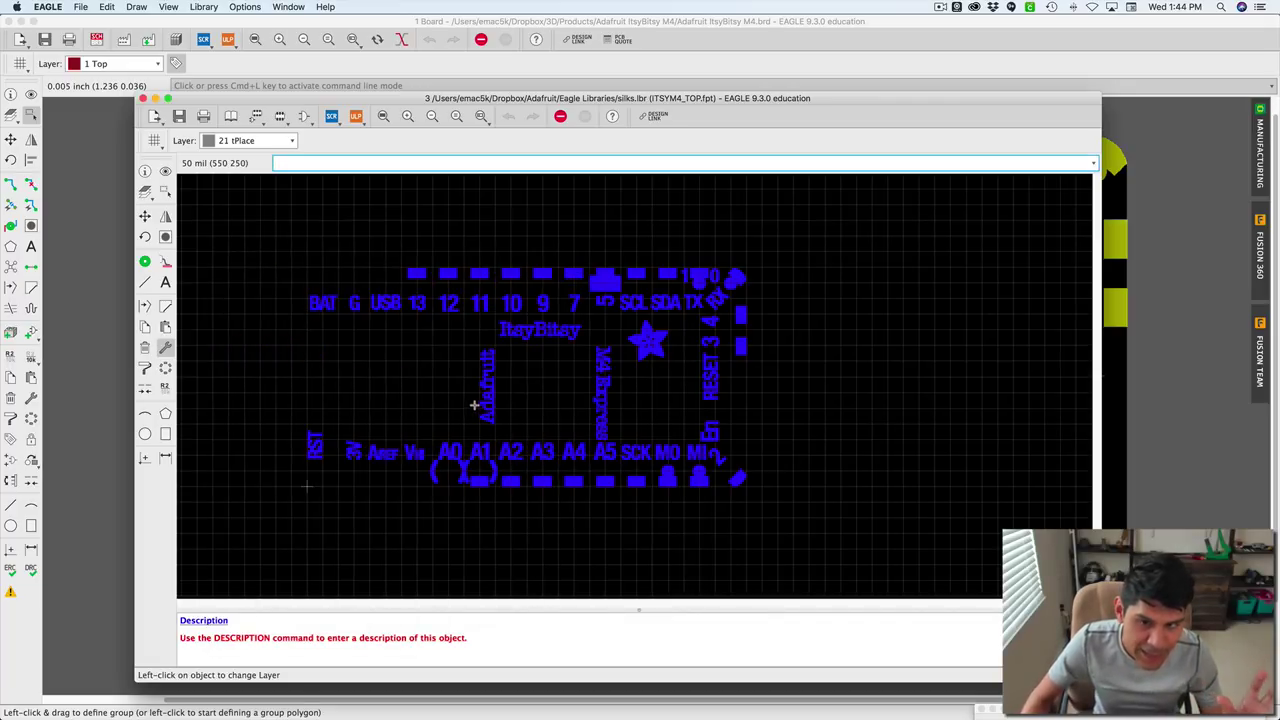
{"action": "right_click", "coordinate": [390, 383]}
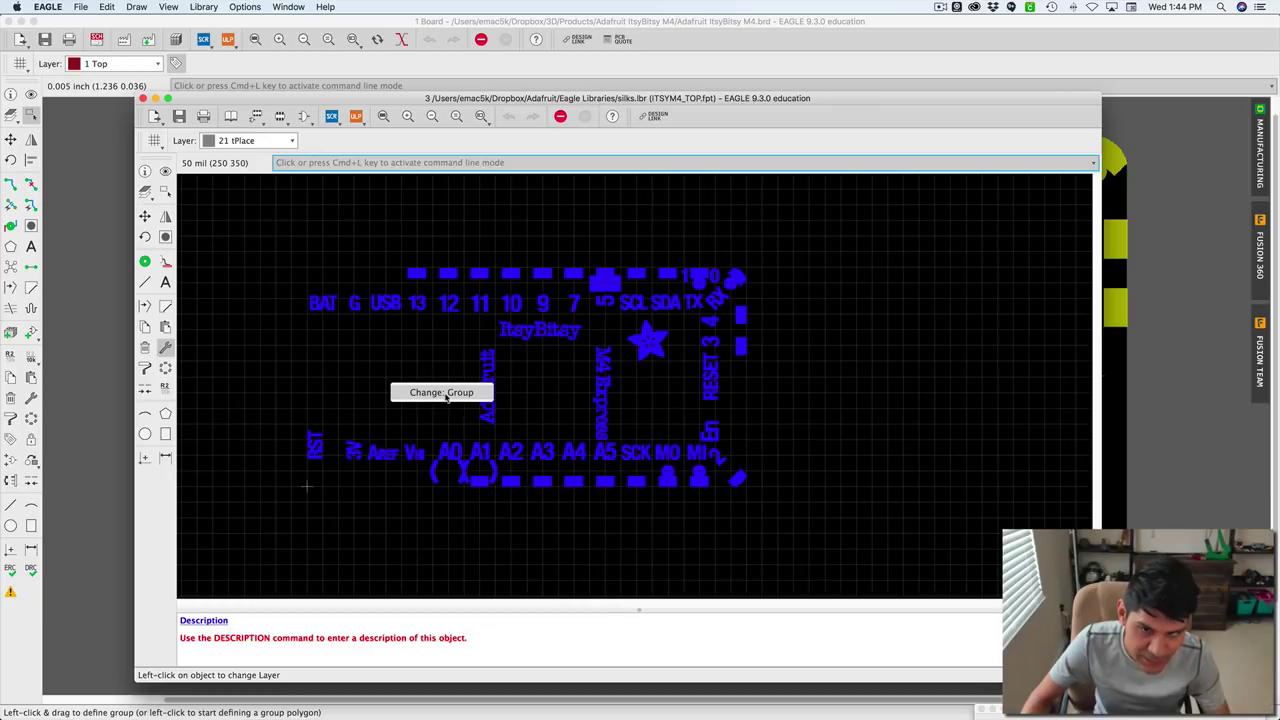
{"action": "left_click", "coordinate": [444, 392]}
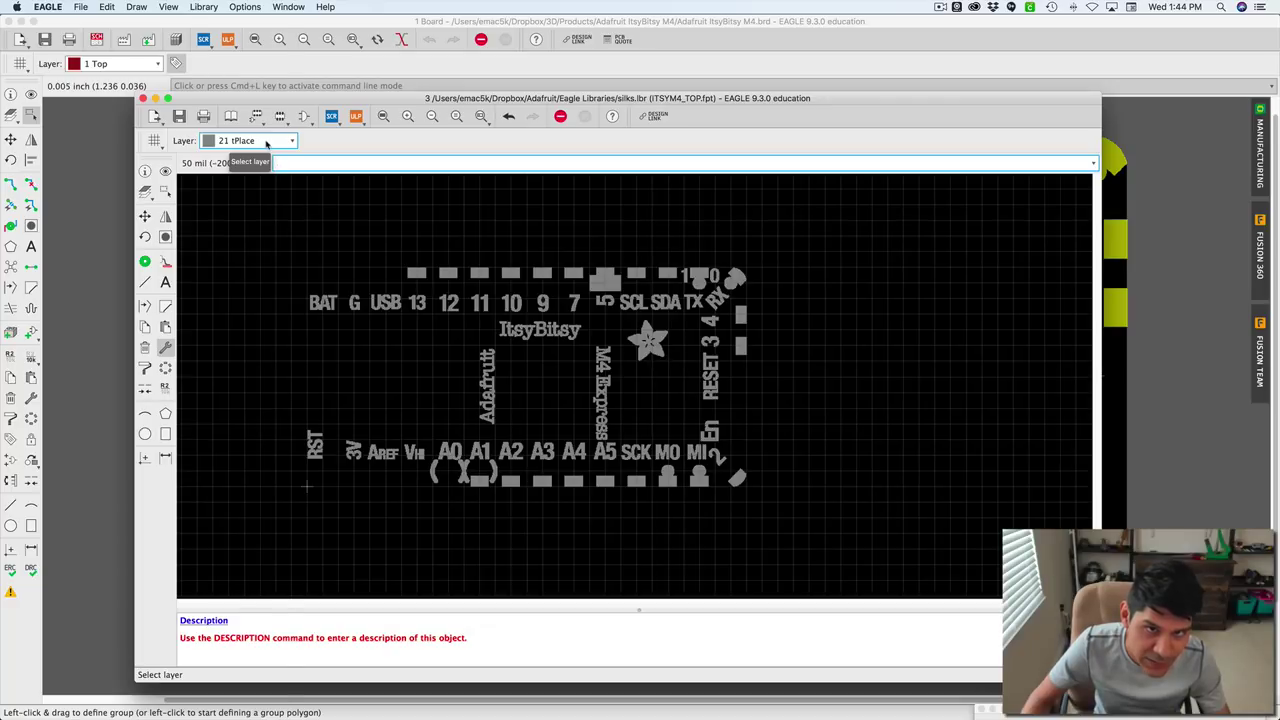
Keep tPlace as the active layer and save silks.lbr with Cmd+S.
{"action": "left_click", "coordinate": [266, 144]}
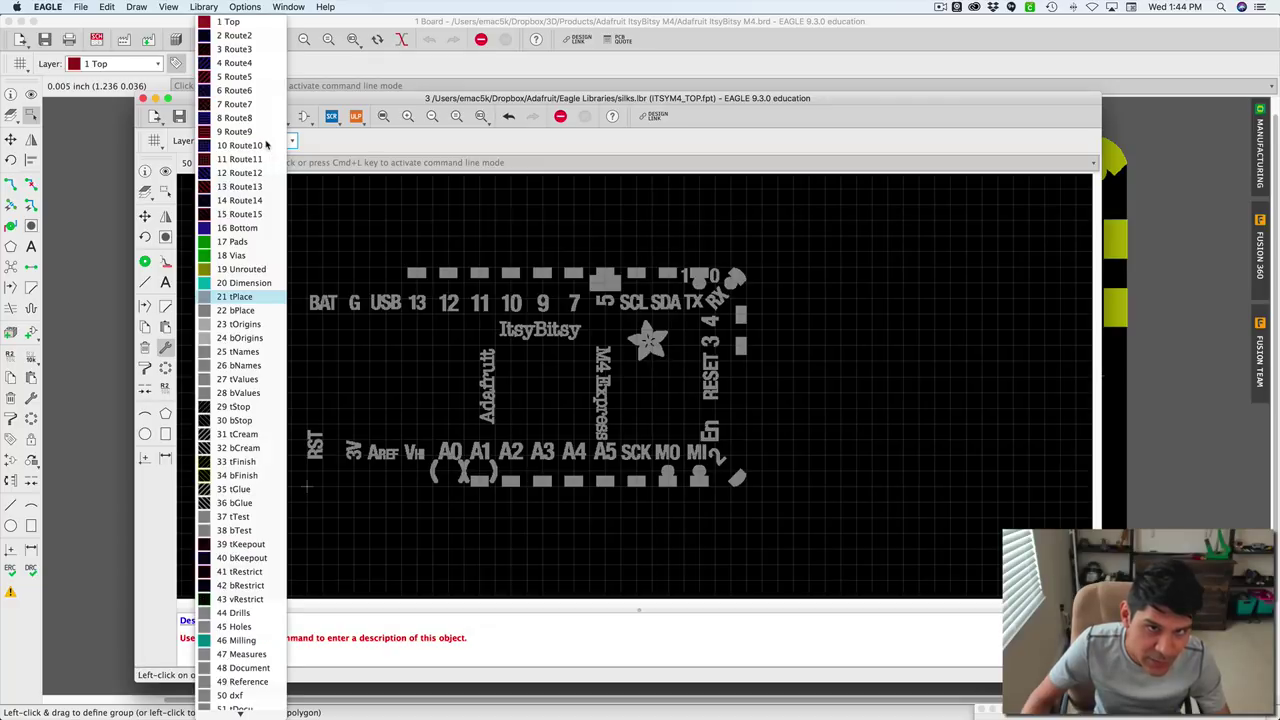
{"action": "left_click", "coordinate": [235, 297]}
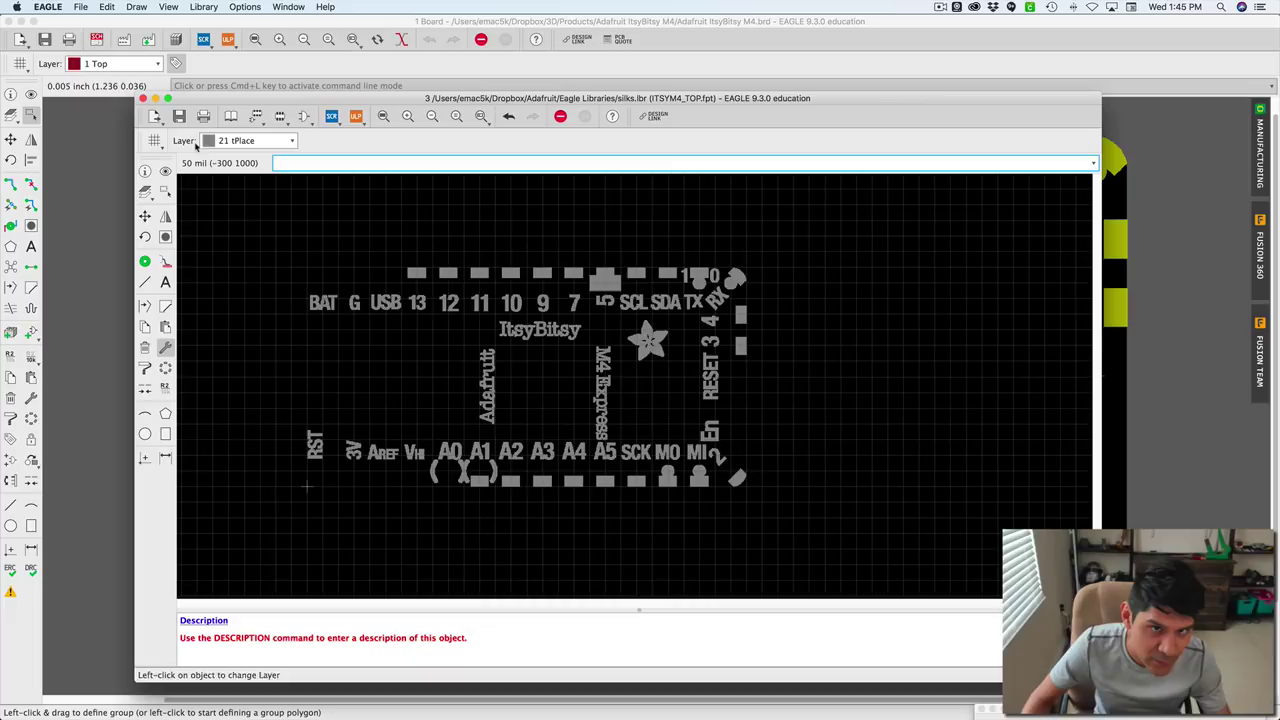
{"action": "scroll", "coordinate": [470, 341], "scroll_direction": "left", "scroll_amount": 3}
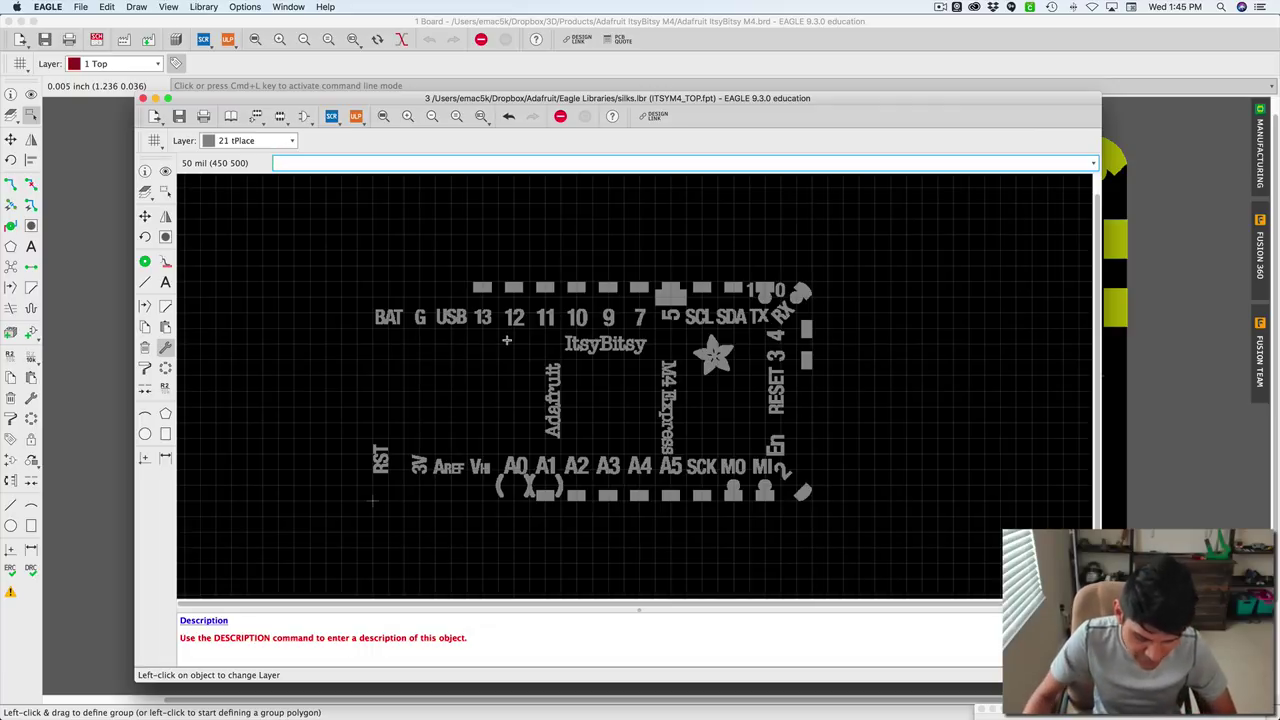
{"action": "key", "text": "super+s"}
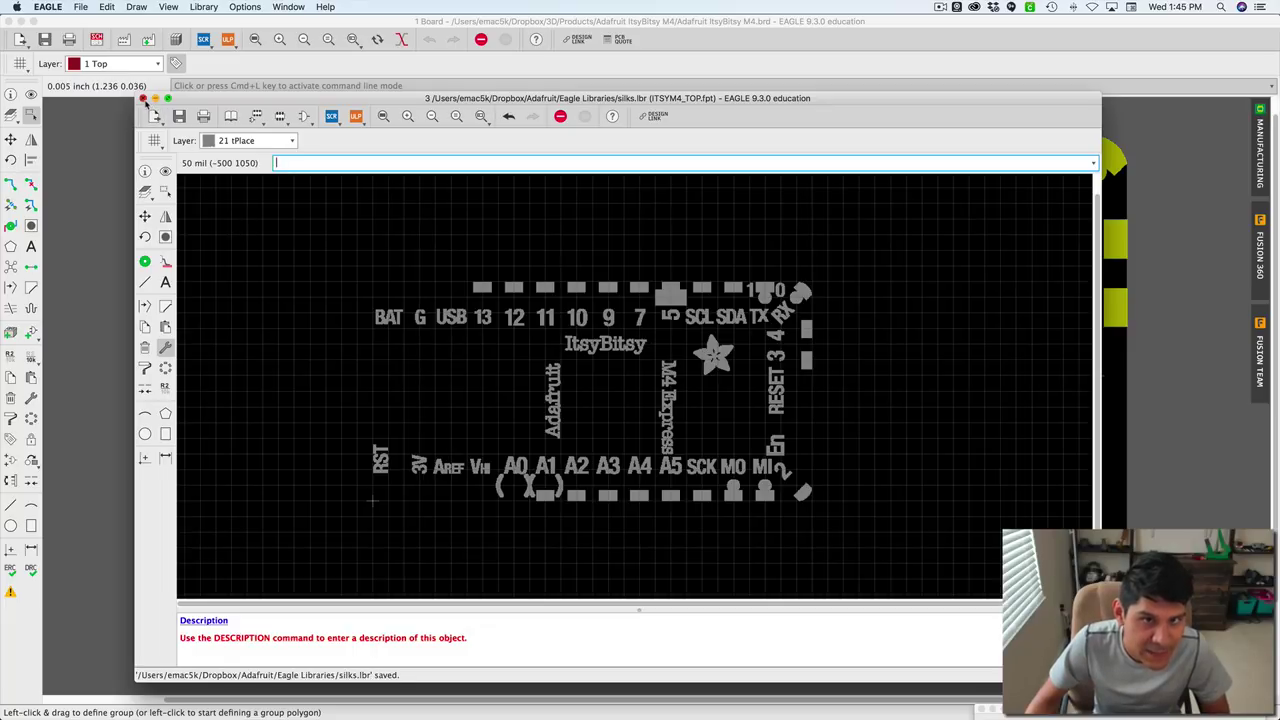
Close the library editor, browse the silkscreen element's Replace list, then cancel it.
{"action": "left_click", "coordinate": [143, 98]}
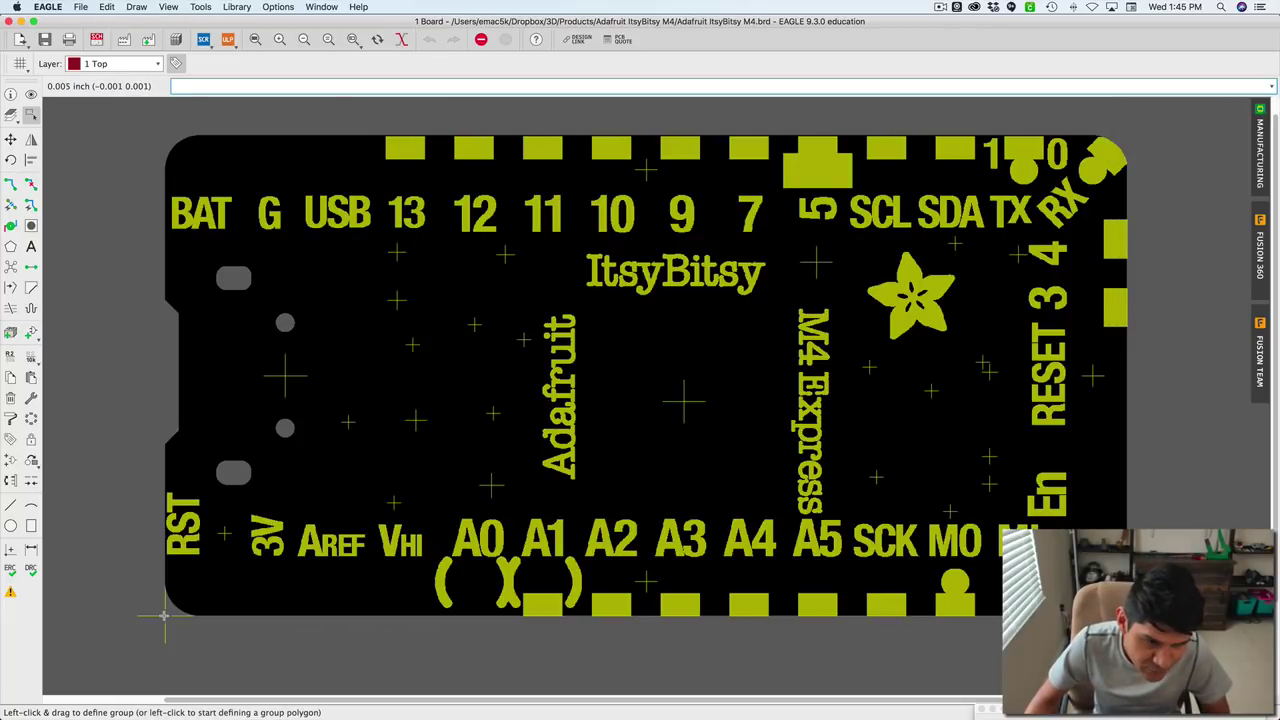
{"action": "right_click", "coordinate": [164, 615]}
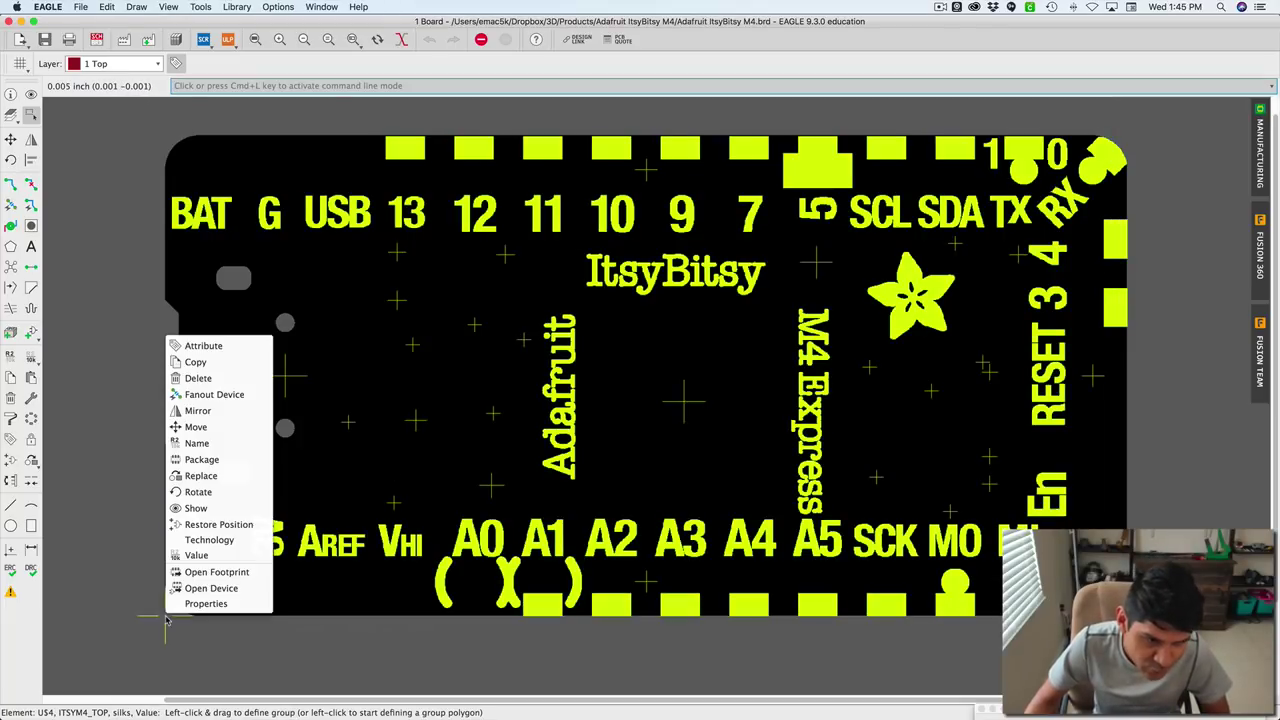
{"action": "left_click", "coordinate": [225, 478]}
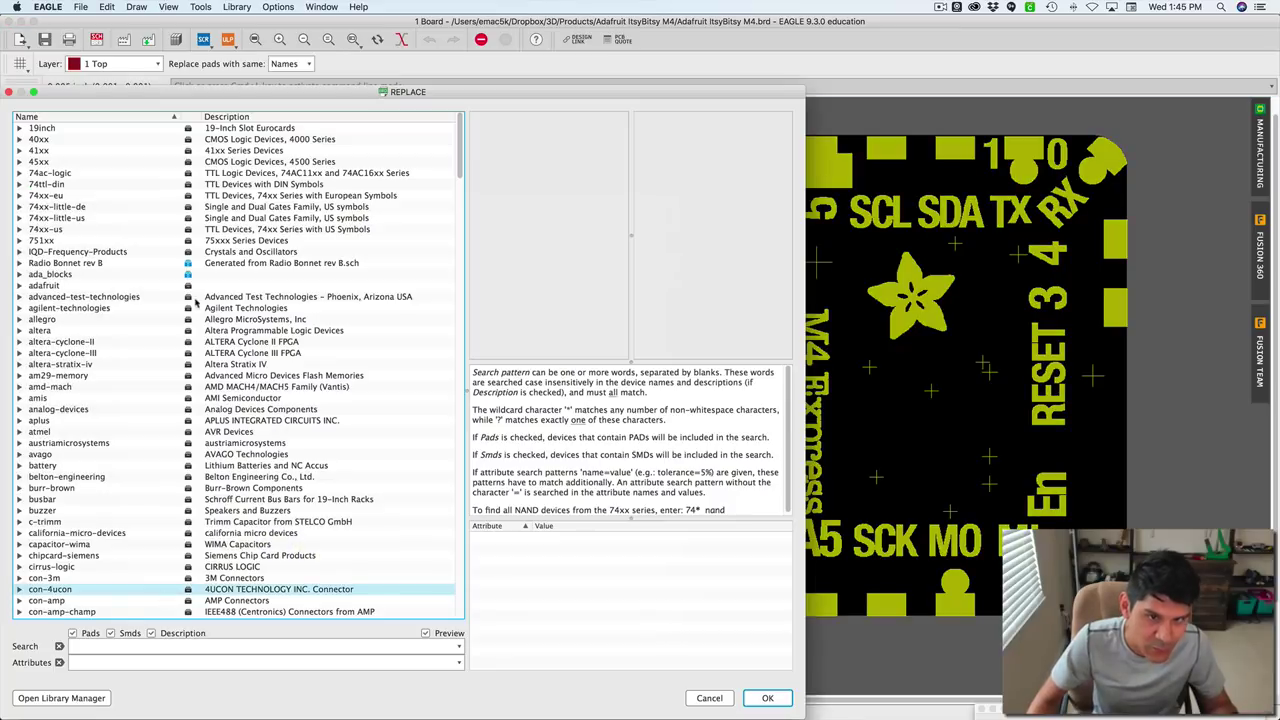
{"action": "scroll", "coordinate": [68, 470], "scroll_direction": "down", "scroll_amount": 15}
{"action": "scroll", "coordinate": [68, 467], "scroll_direction": "down", "scroll_amount": 20}
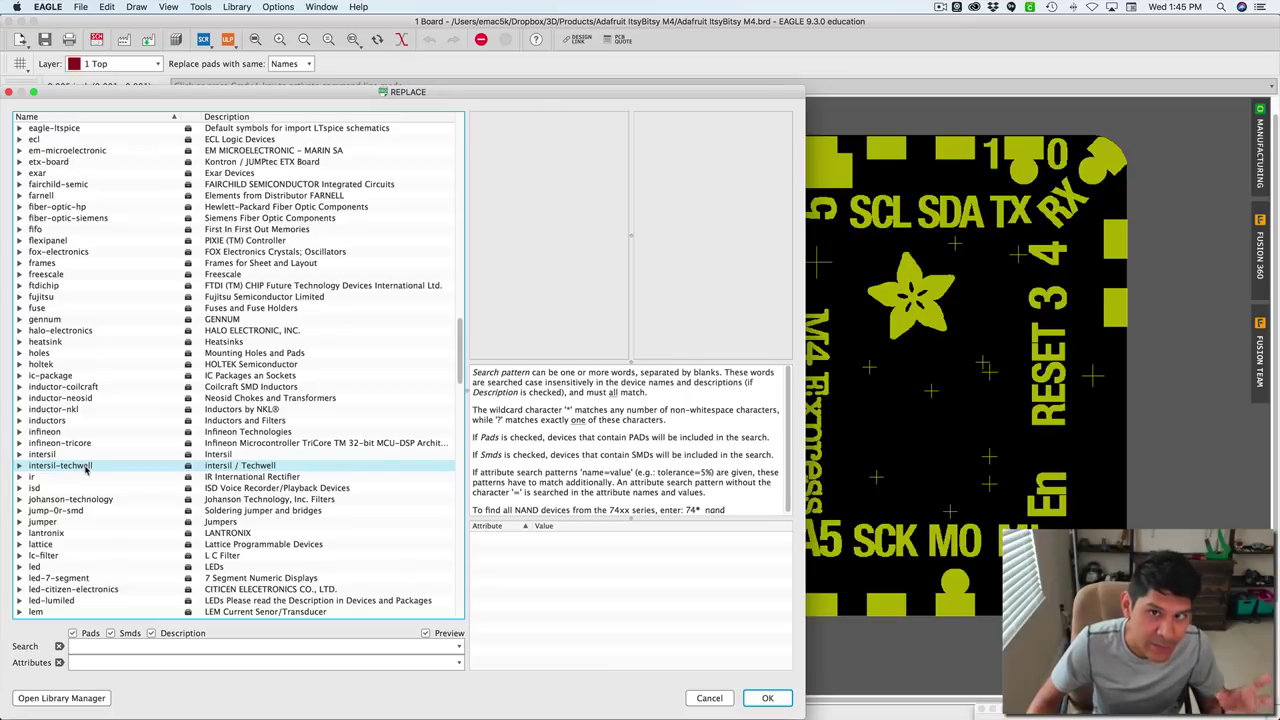
{"action": "left_click", "coordinate": [709, 698]}
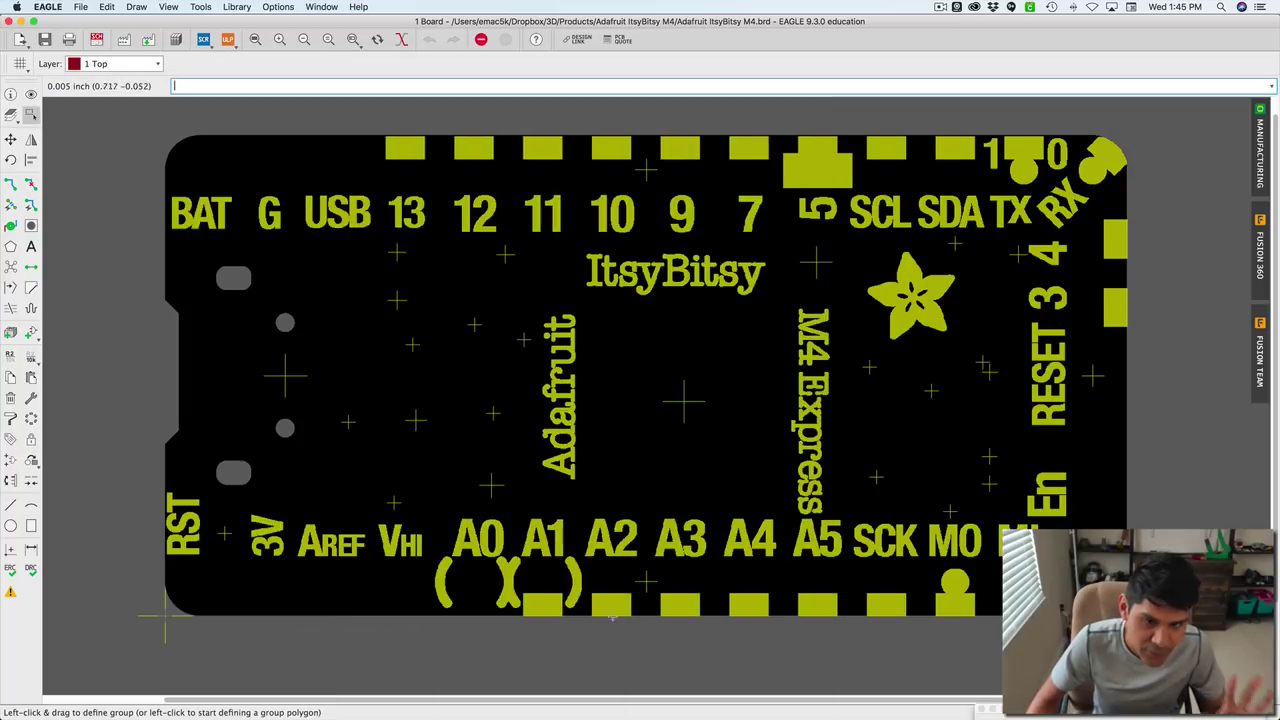
Open silks.lbr and add its ITSYM4_TOP footprint to the board.
{"action": "left_click", "coordinate": [237, 6]}
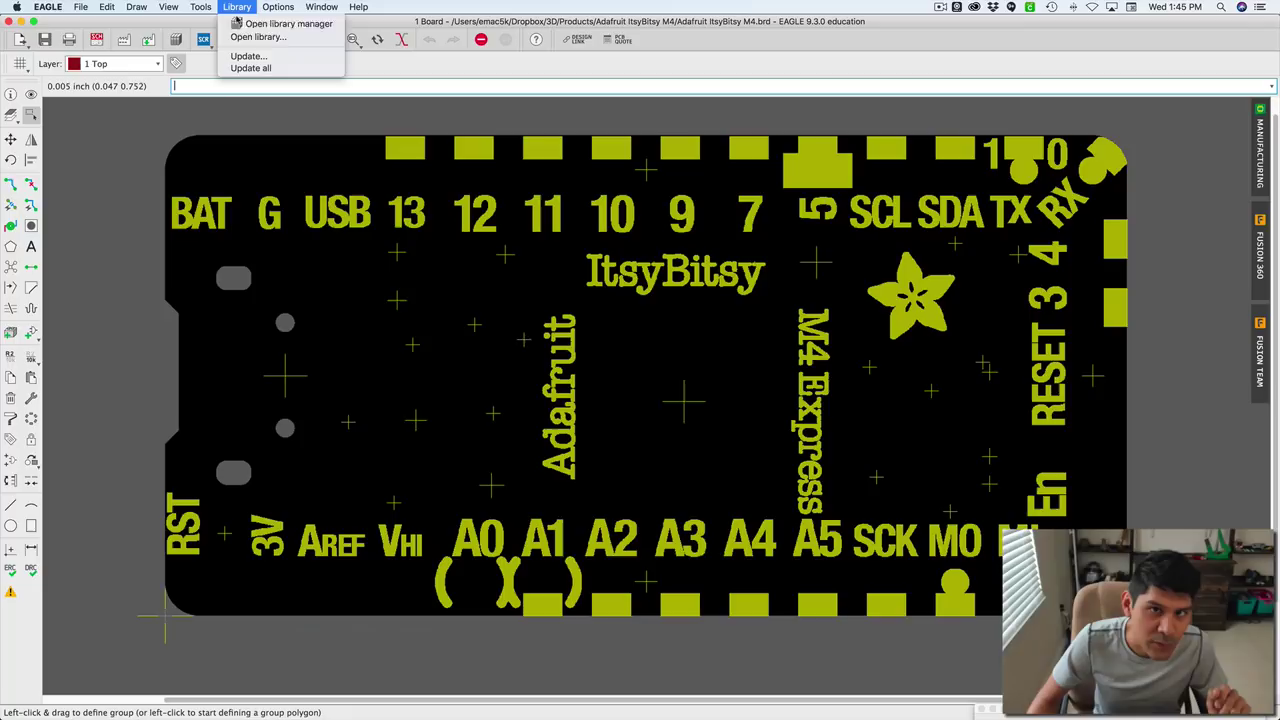
{"action": "left_click", "coordinate": [268, 26]}
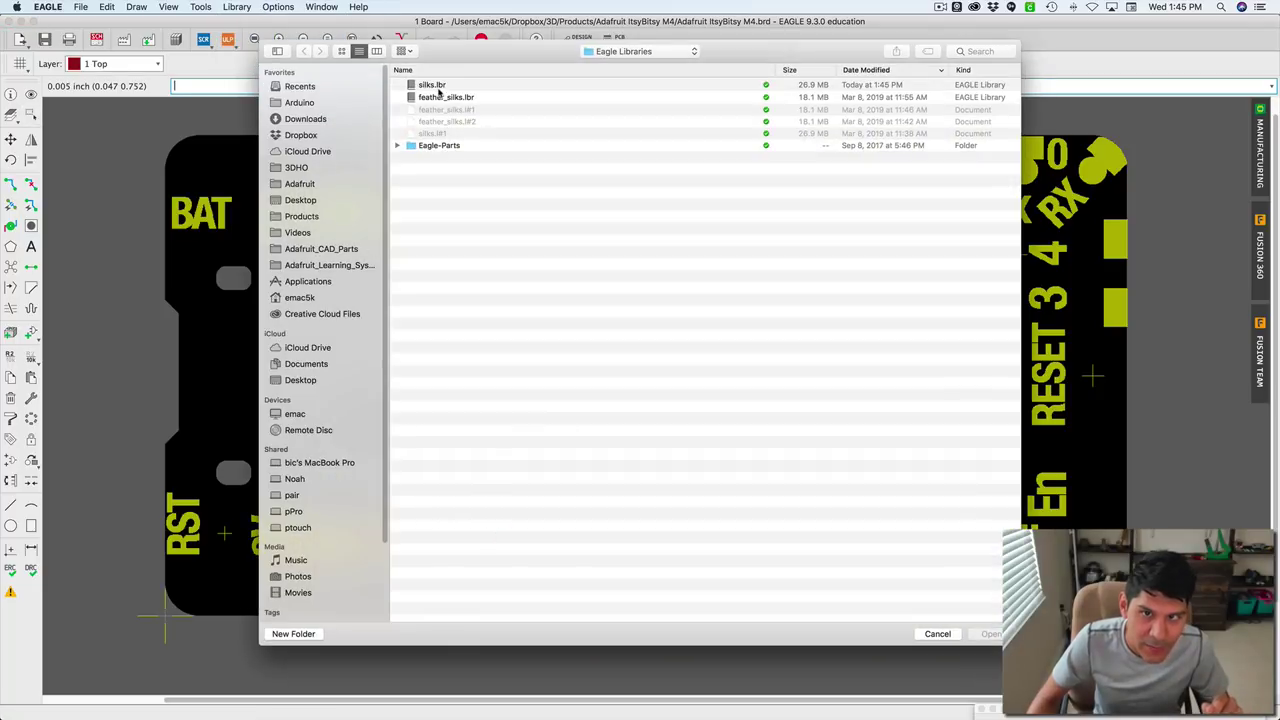
{"action": "left_click", "coordinate": [439, 85]}
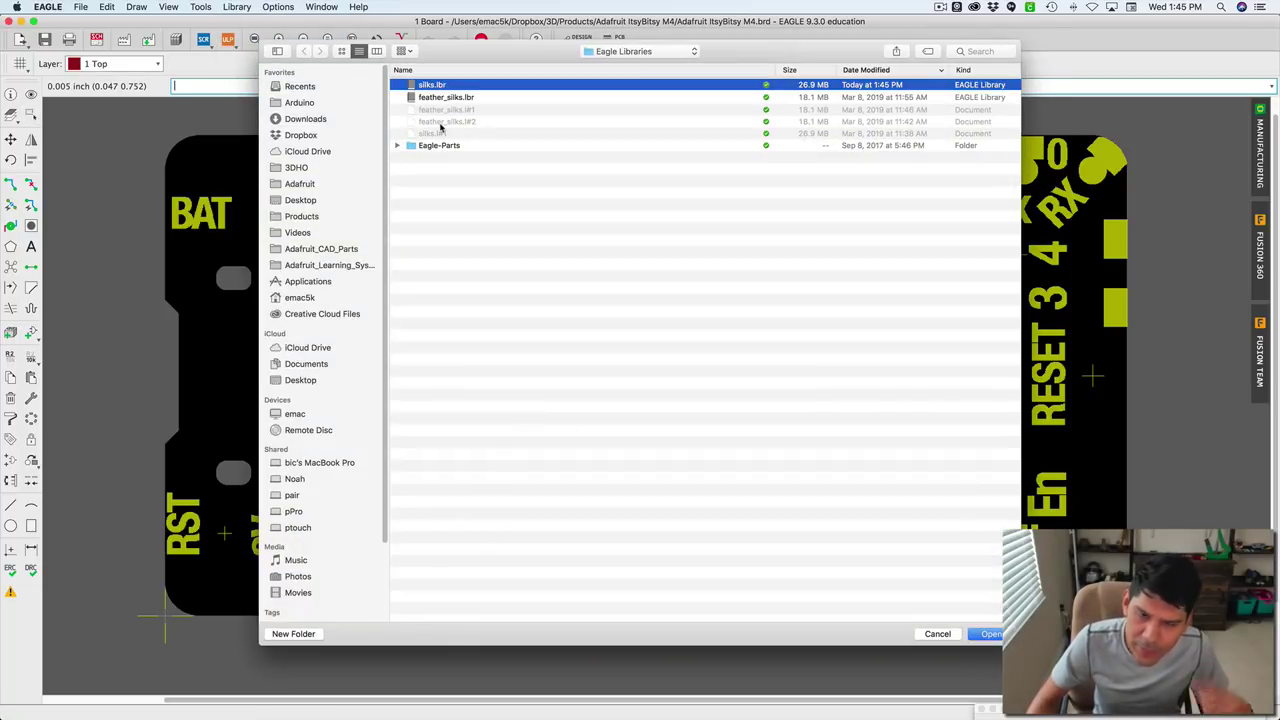
{"action": "double_click", "coordinate": [445, 86]}
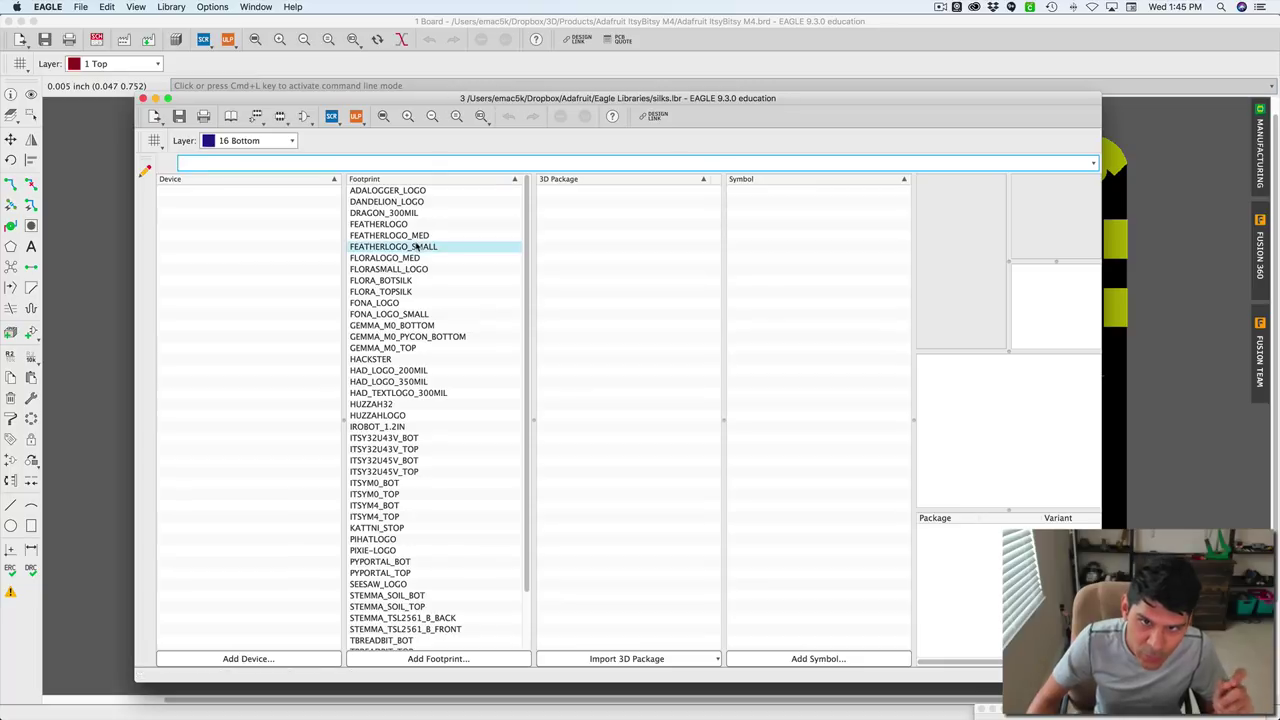
{"action": "left_click", "coordinate": [400, 516]}
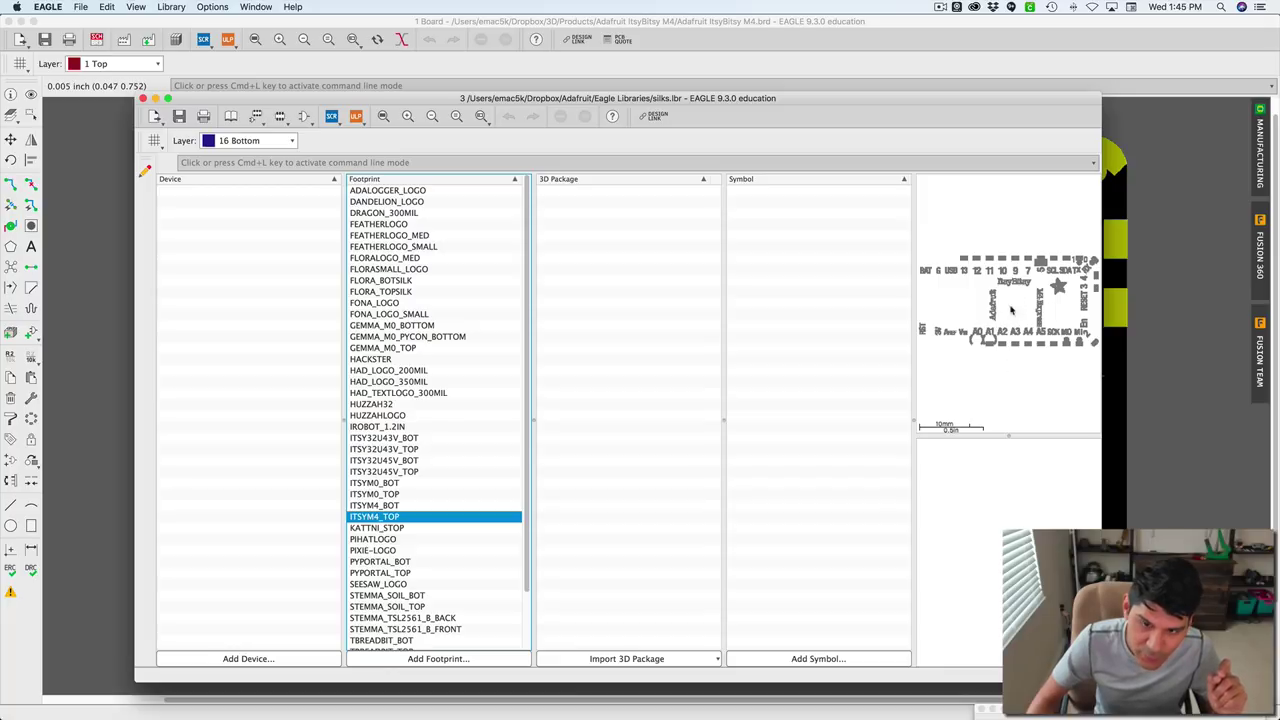
{"action": "right_click", "coordinate": [397, 517]}
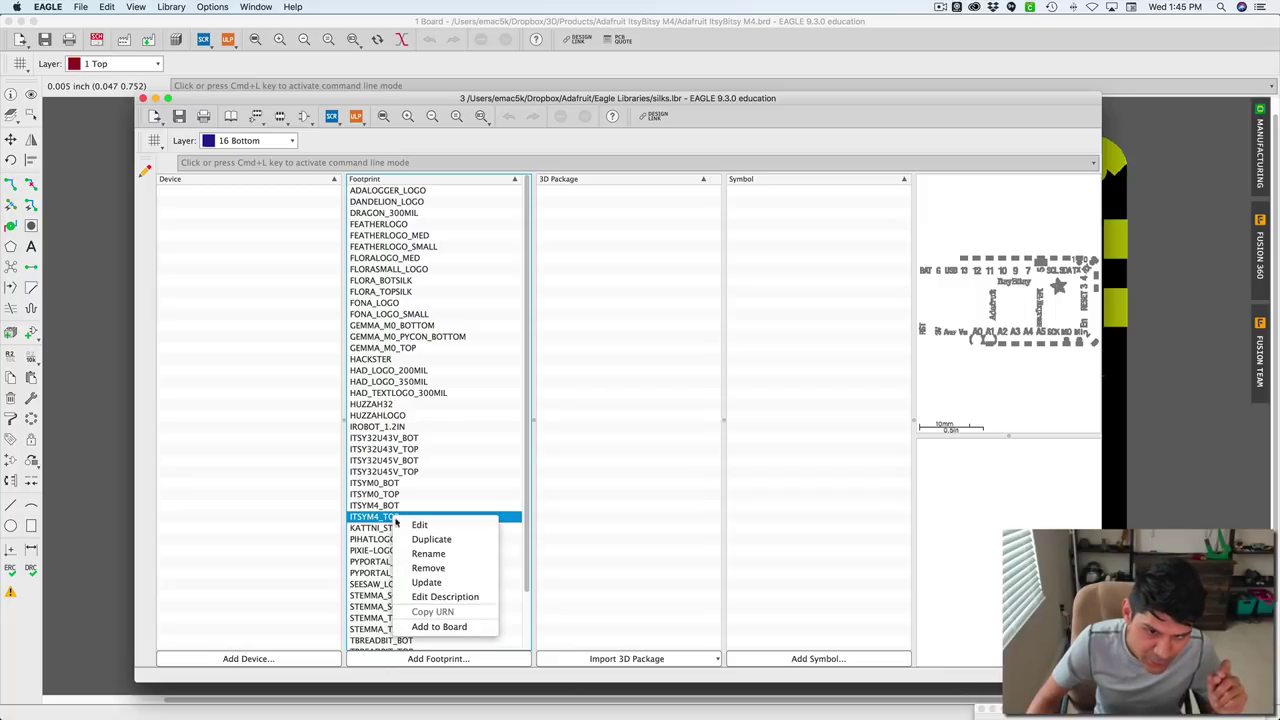
{"action": "left_click", "coordinate": [447, 627]}
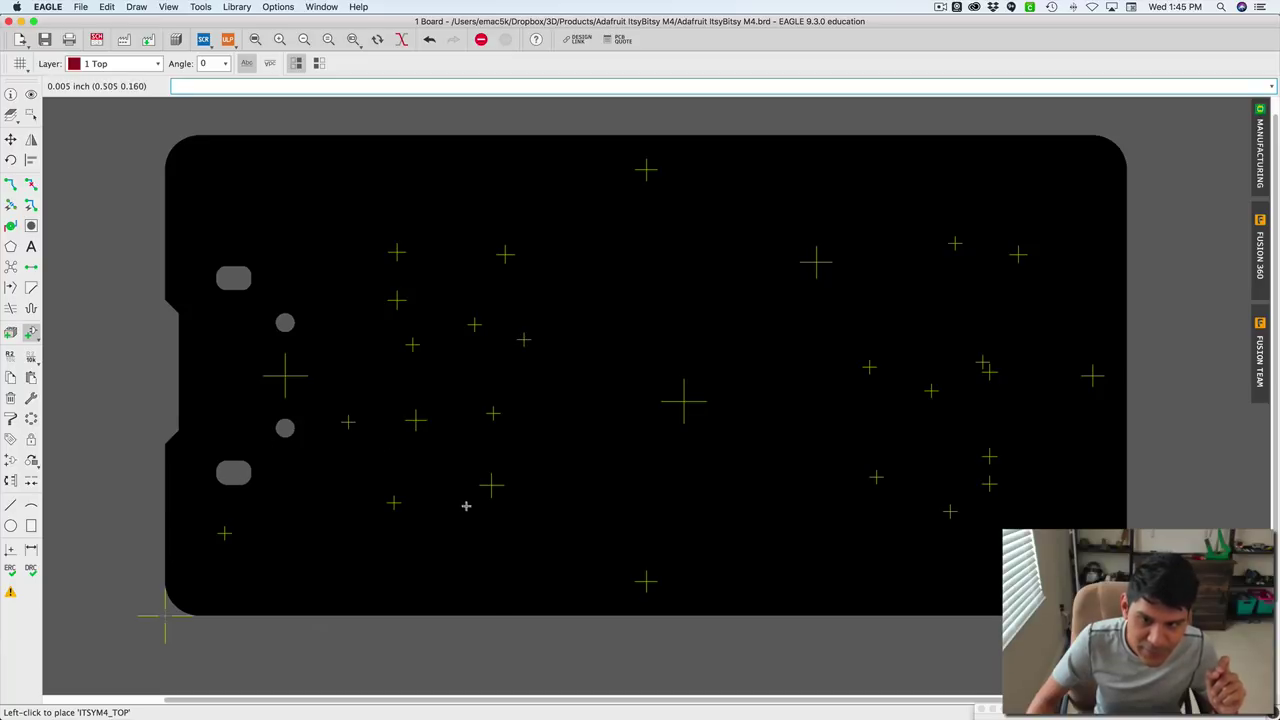
Make the tPlace silkscreen layer visible again while the new ITSYM4_TOP copy awaits placement.
{"action": "left_click", "coordinate": [10, 139]}
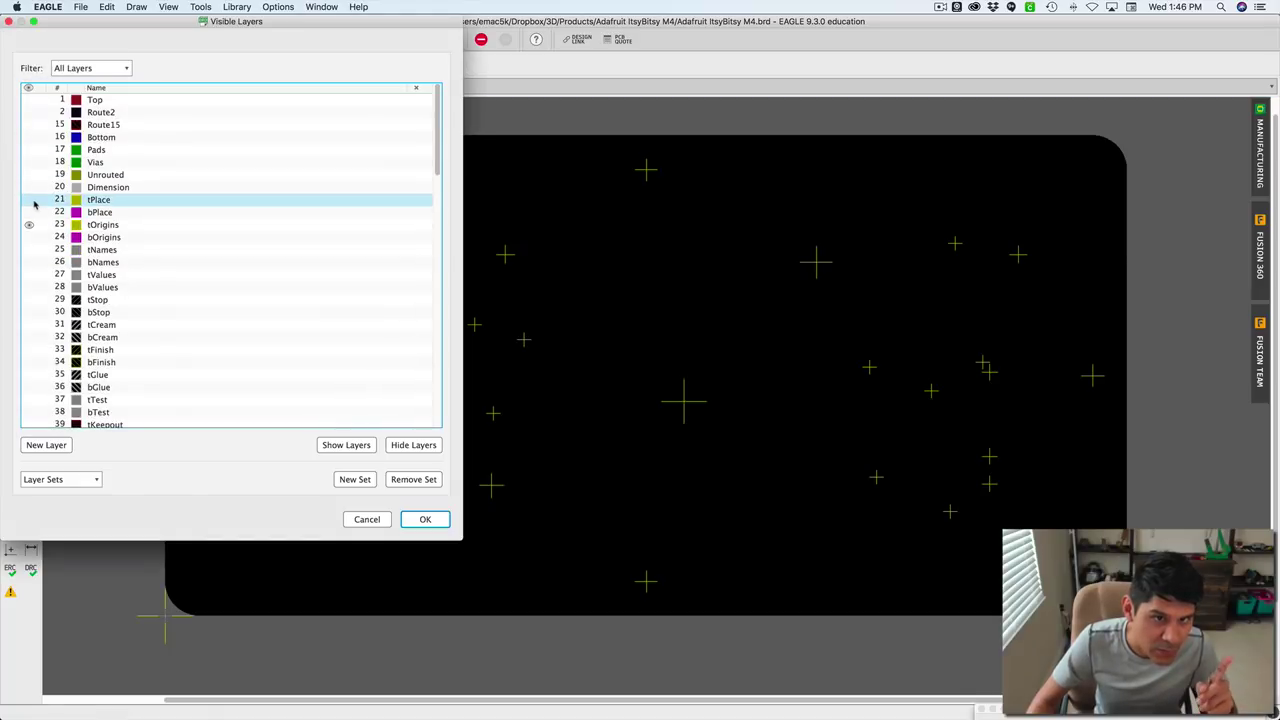
{"action": "left_click", "coordinate": [30, 201]}
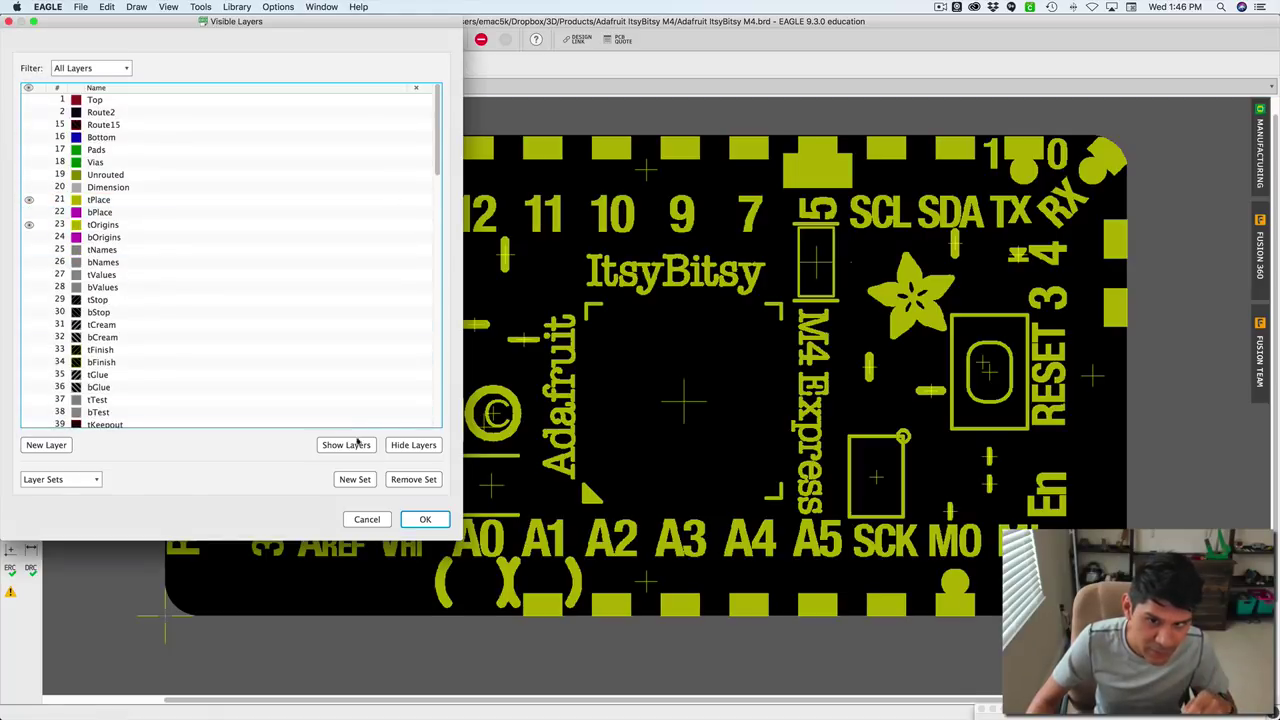
{"action": "left_click", "coordinate": [425, 520]}
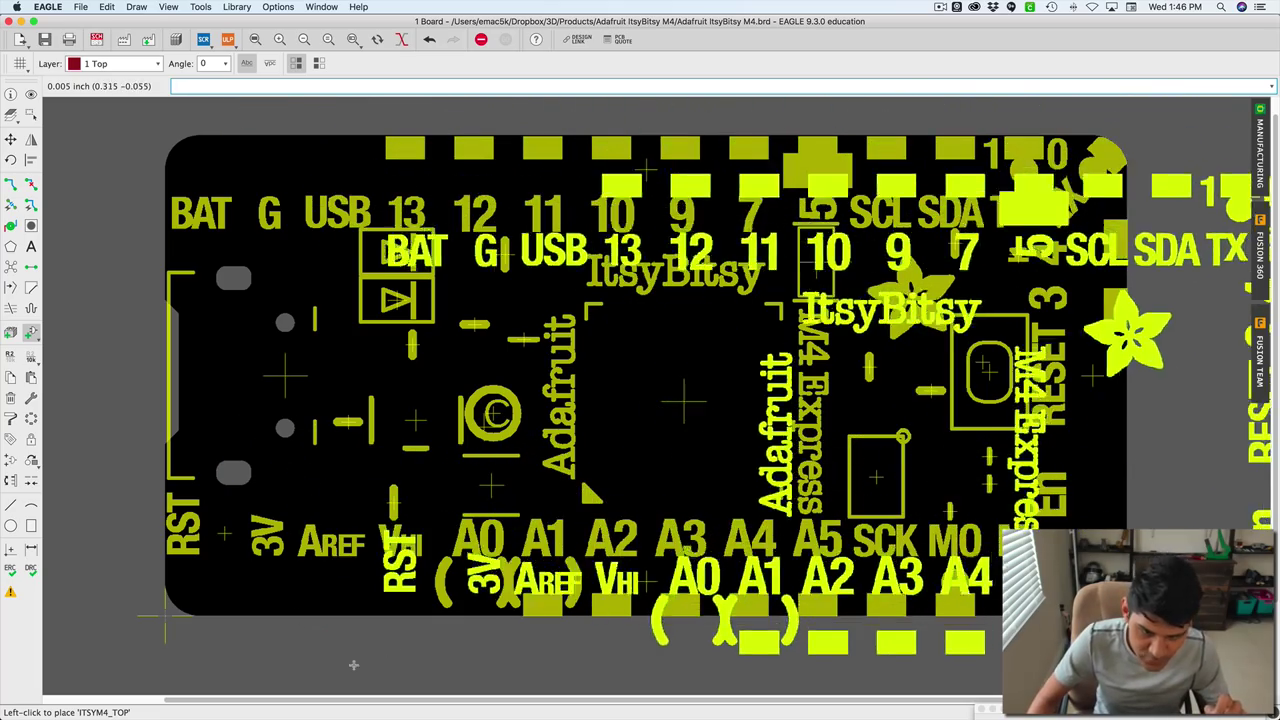
{"action": "scroll", "coordinate": [363, 669], "scroll_direction": "down", "scroll_amount": 5}
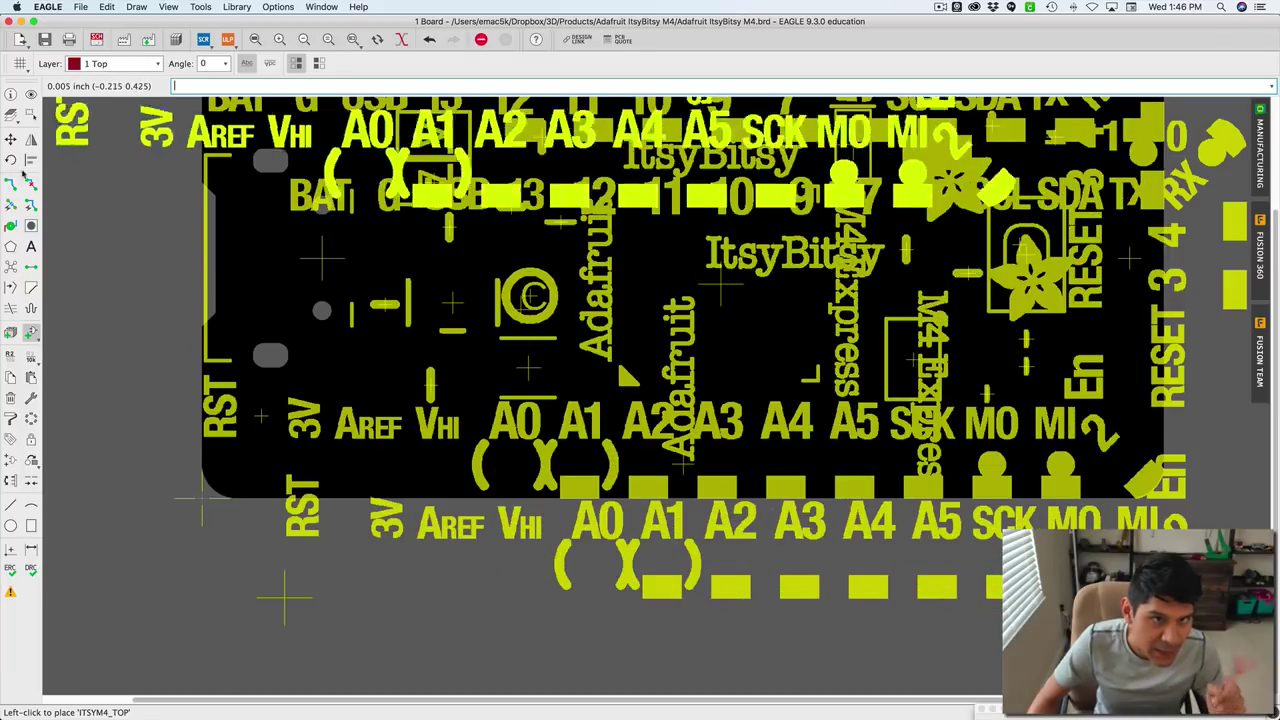
Delete the old ITSYM4_TOP element U$4.
{"action": "left_click", "coordinate": [10, 94]}
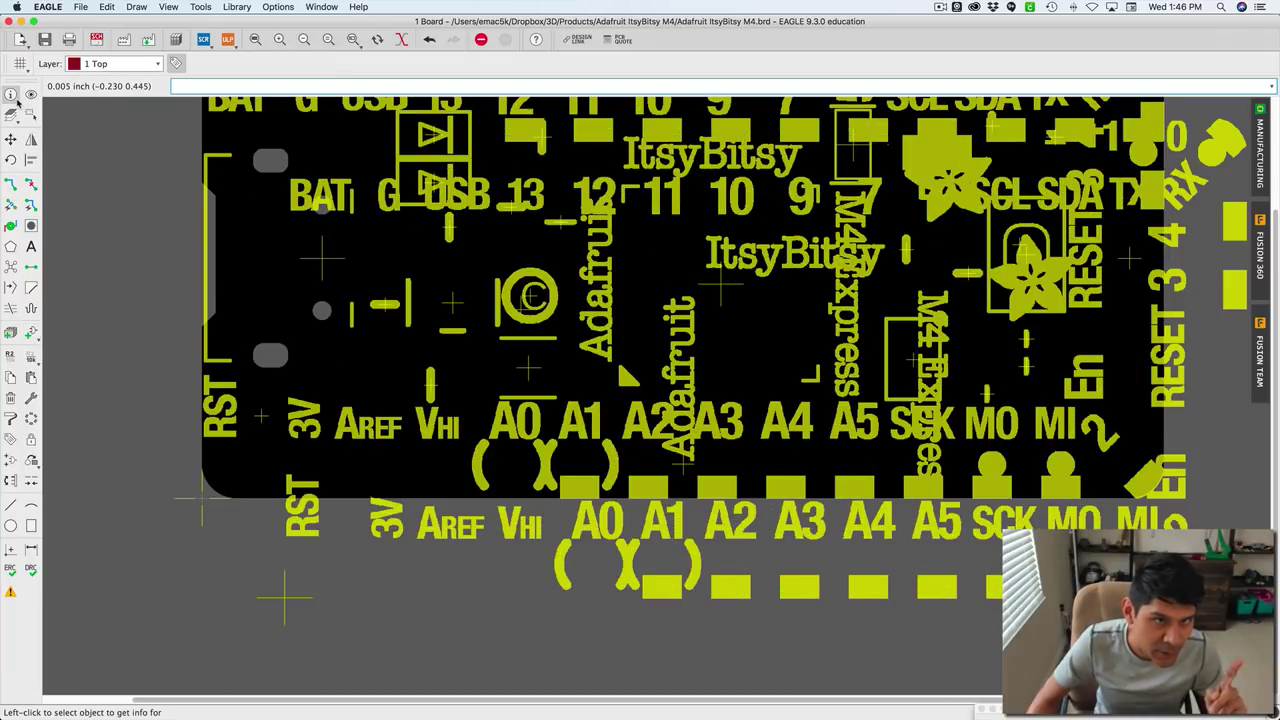
{"action": "right_click", "coordinate": [202, 500]}
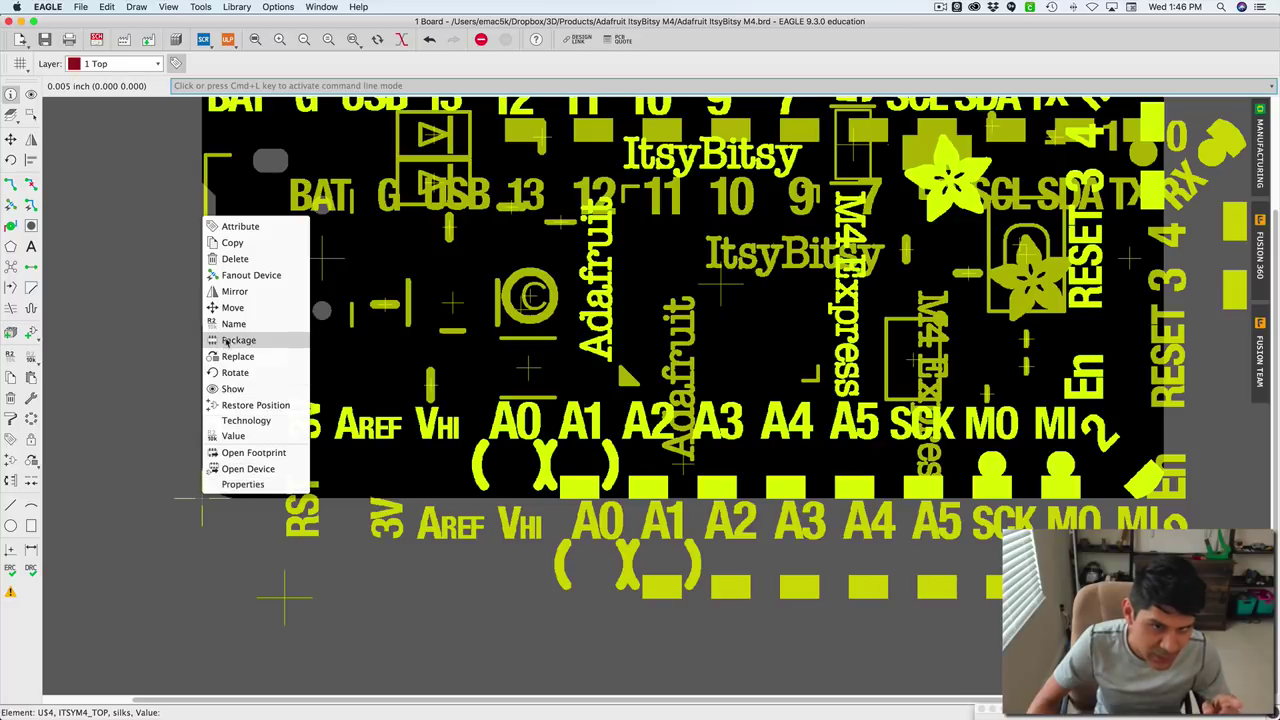
{"action": "left_click", "coordinate": [234, 258]}
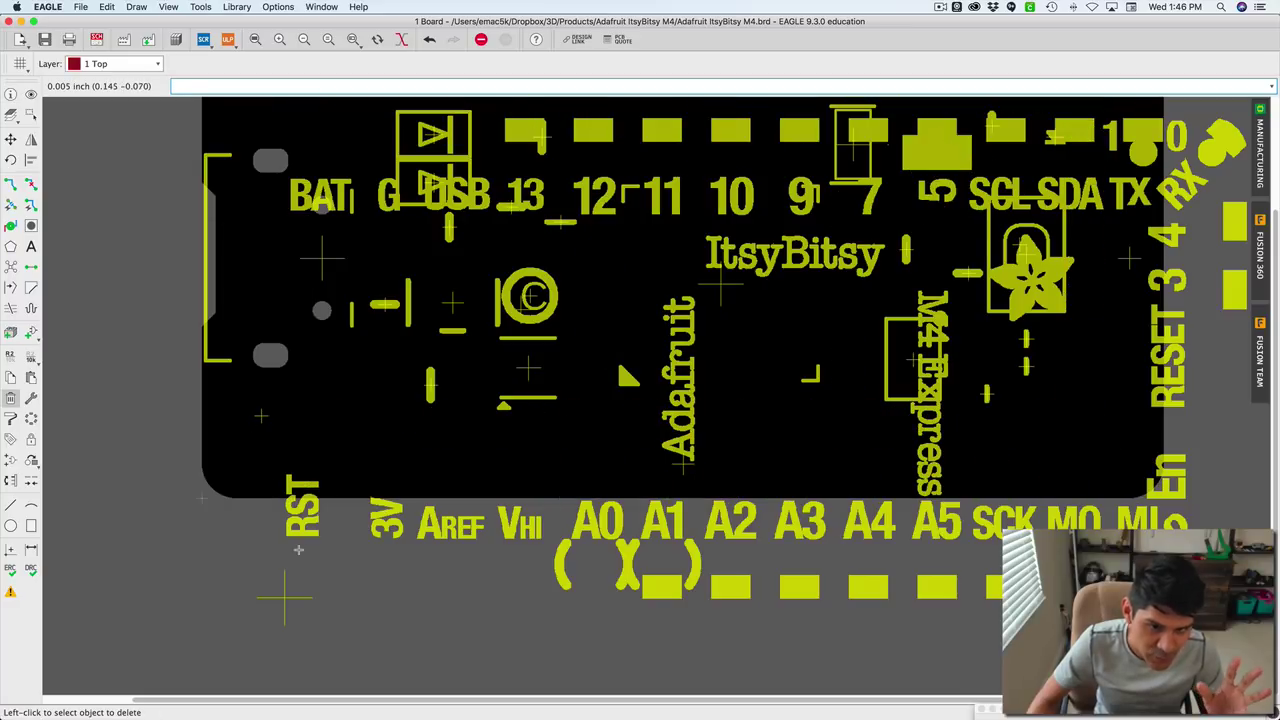
Set the new element U$8's position to X 0, Y 0 in its properties.
{"action": "right_click", "coordinate": [286, 596]}
{"action": "left_click", "coordinate": [298, 587]}
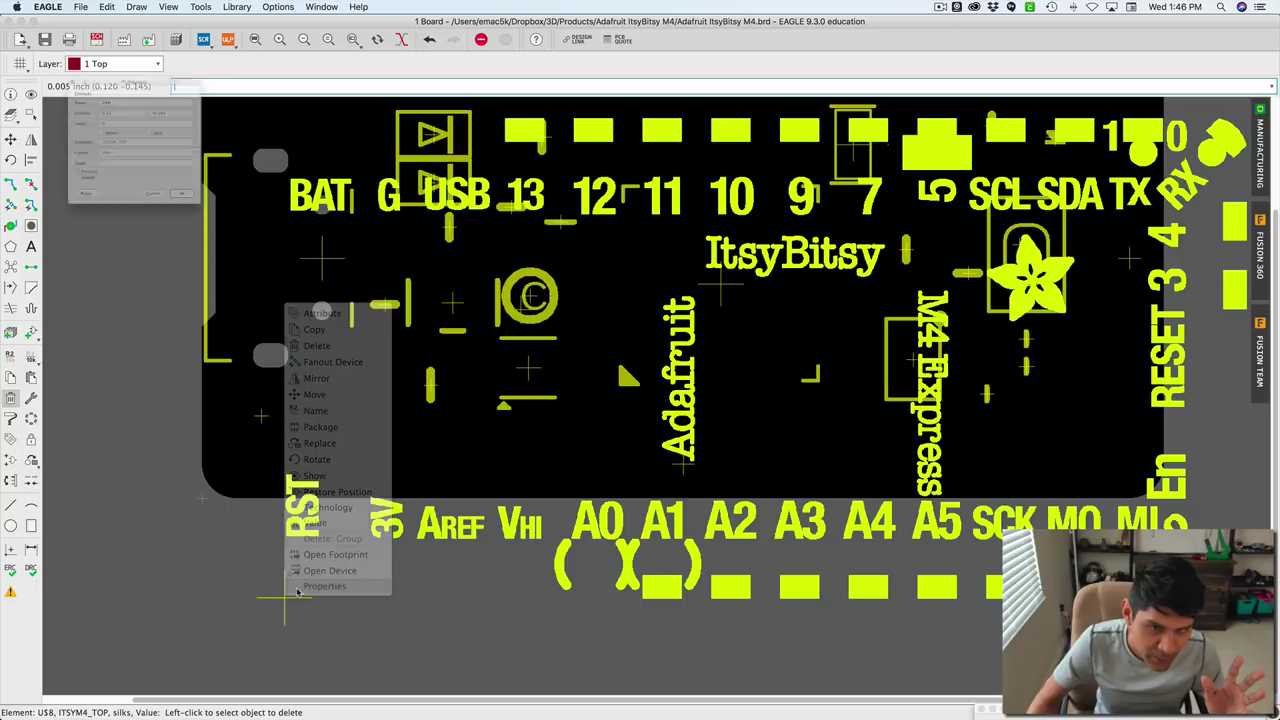
{"action": "left_click_drag", "start_coordinate": [90, 84], "coordinate": [67, 84]}
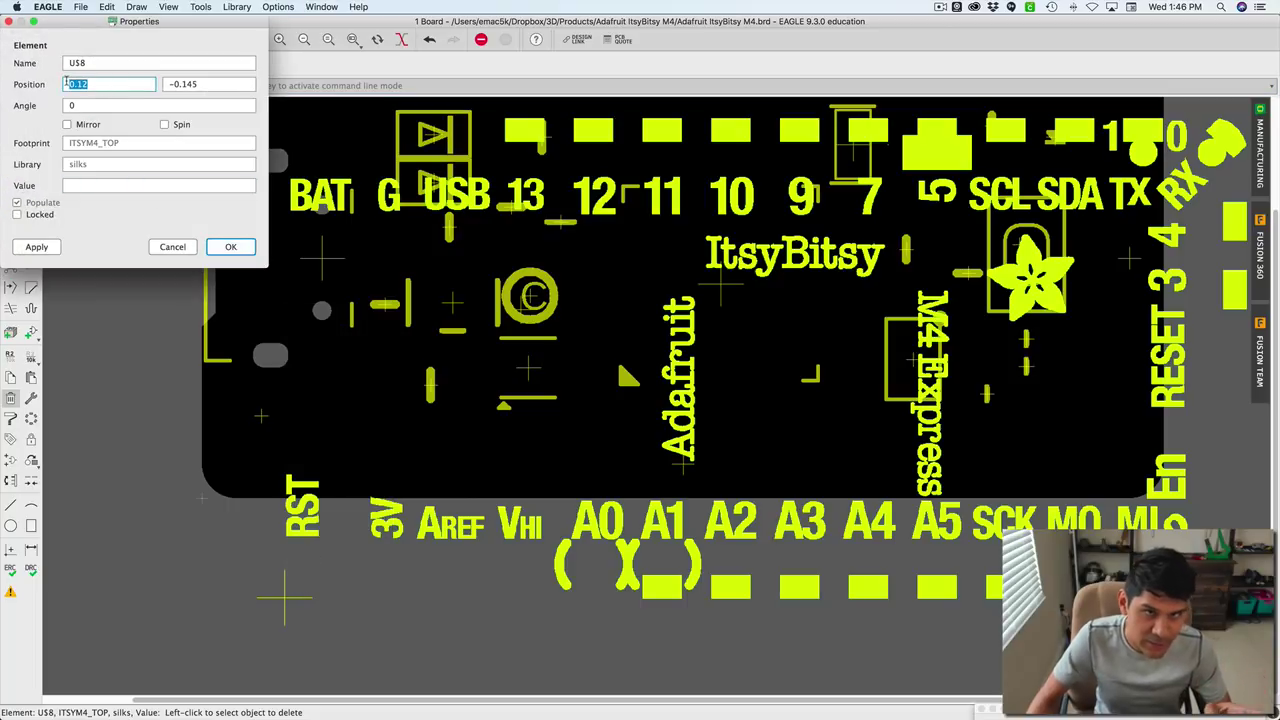
{"action": "type", "text": "0"}
{"action": "key", "text": "Tab"}
{"action": "type", "text": "0"}
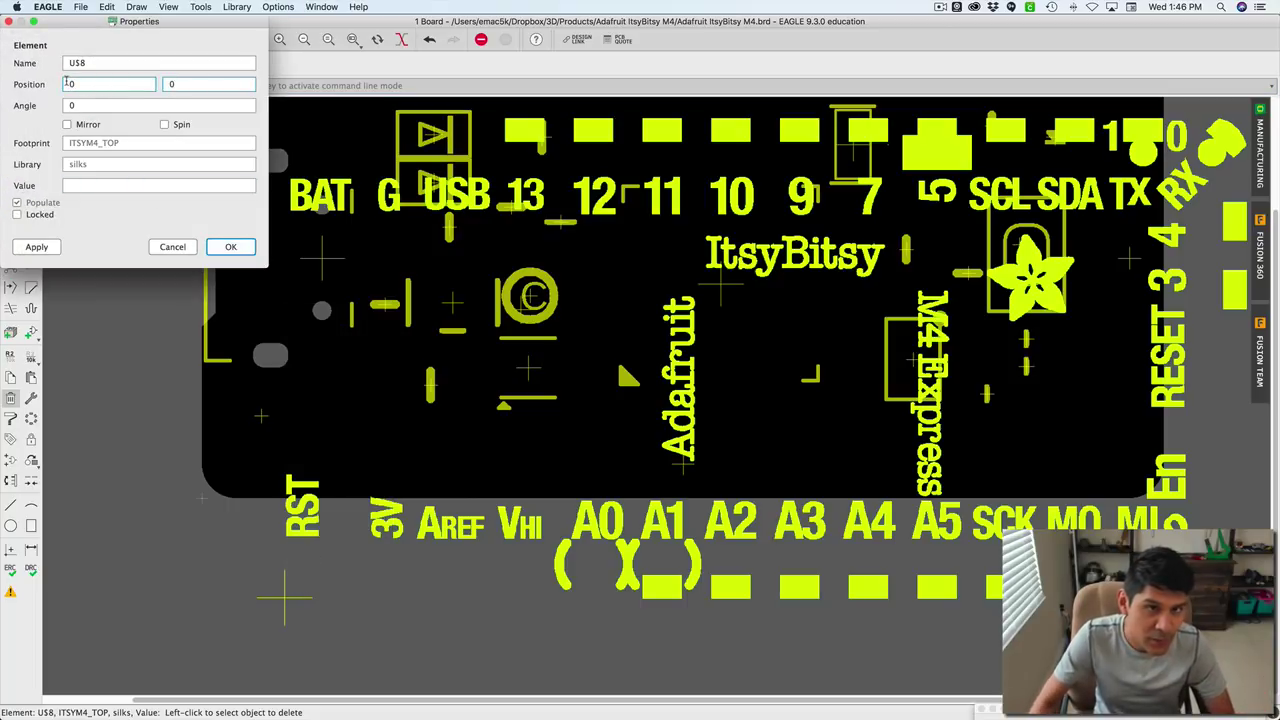
{"action": "left_click", "coordinate": [36, 246]}
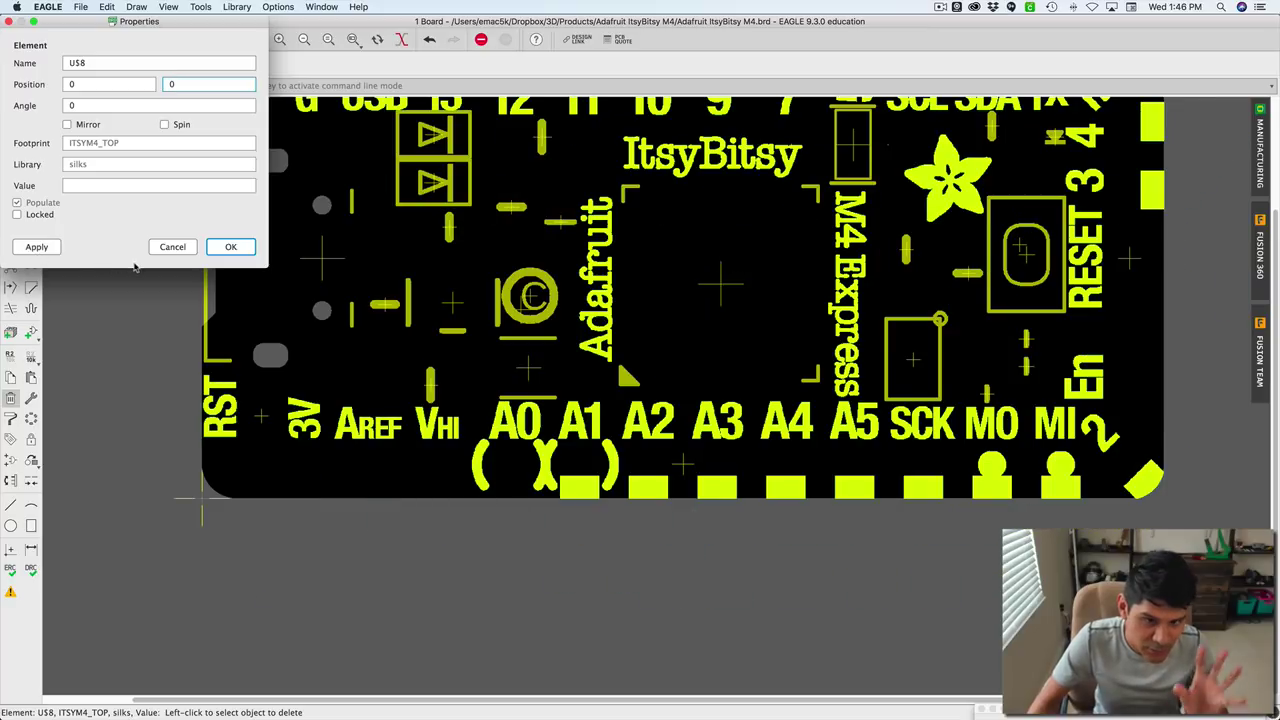
{"action": "left_click", "coordinate": [215, 248]}
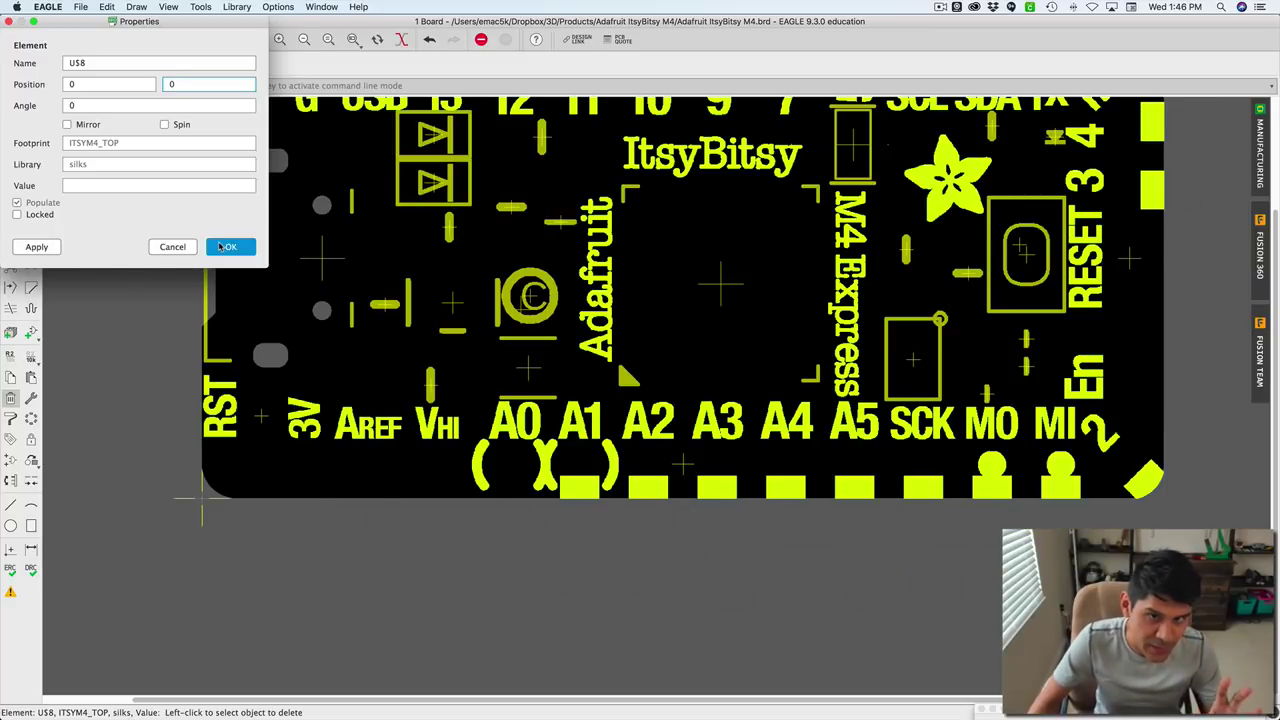
{"action": "scroll", "coordinate": [592, 205], "scroll_direction": "up", "scroll_amount": 5}
{"action": "scroll", "coordinate": [553, 303], "scroll_direction": "up", "scroll_amount": 2}
{"action": "scroll", "coordinate": [553, 303], "scroll_direction": "right", "scroll_amount": 2}
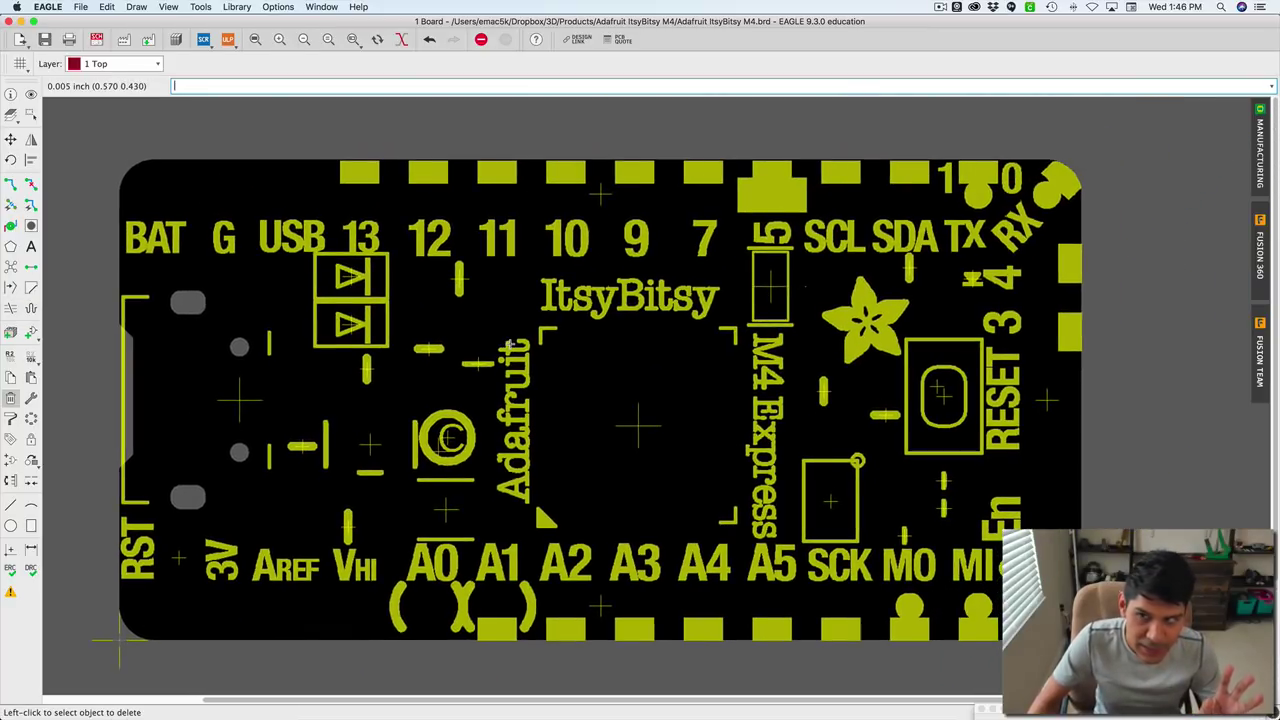
Check the top and bottom sides in the manufacturing preview, then close it.
{"action": "left_click", "coordinate": [1259, 168]}
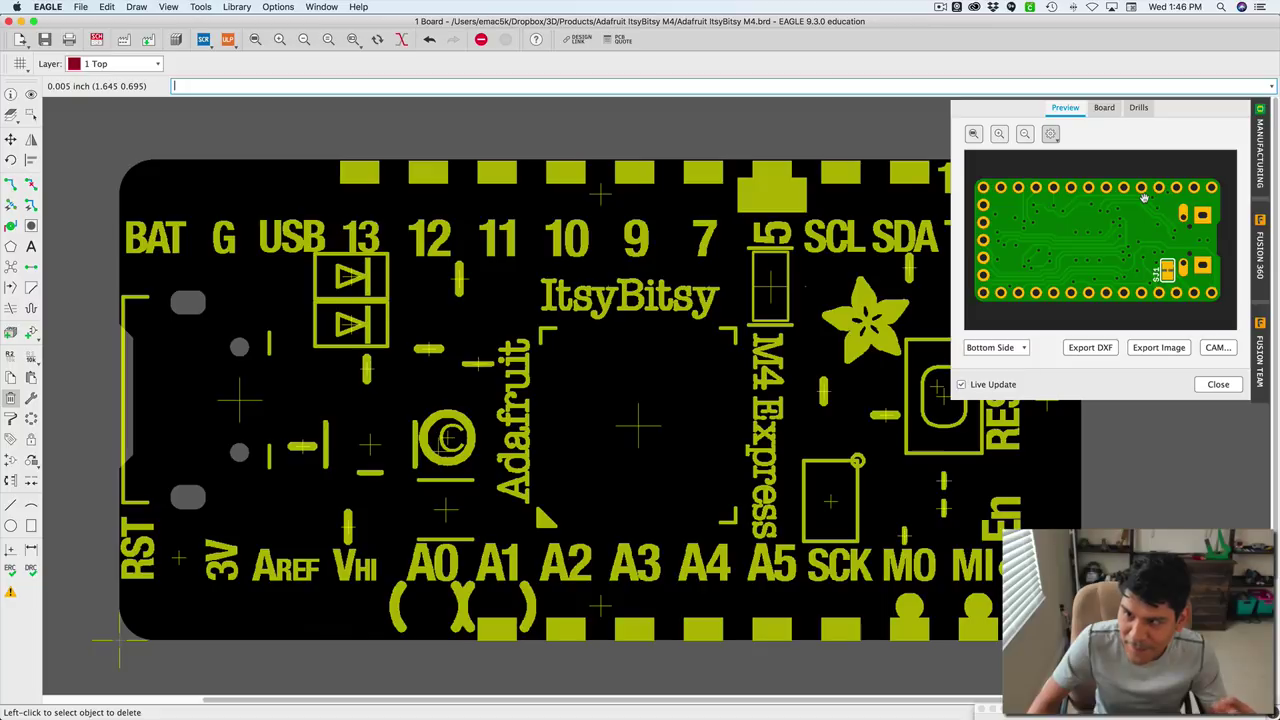
{"action": "left_click", "coordinate": [1009, 350]}
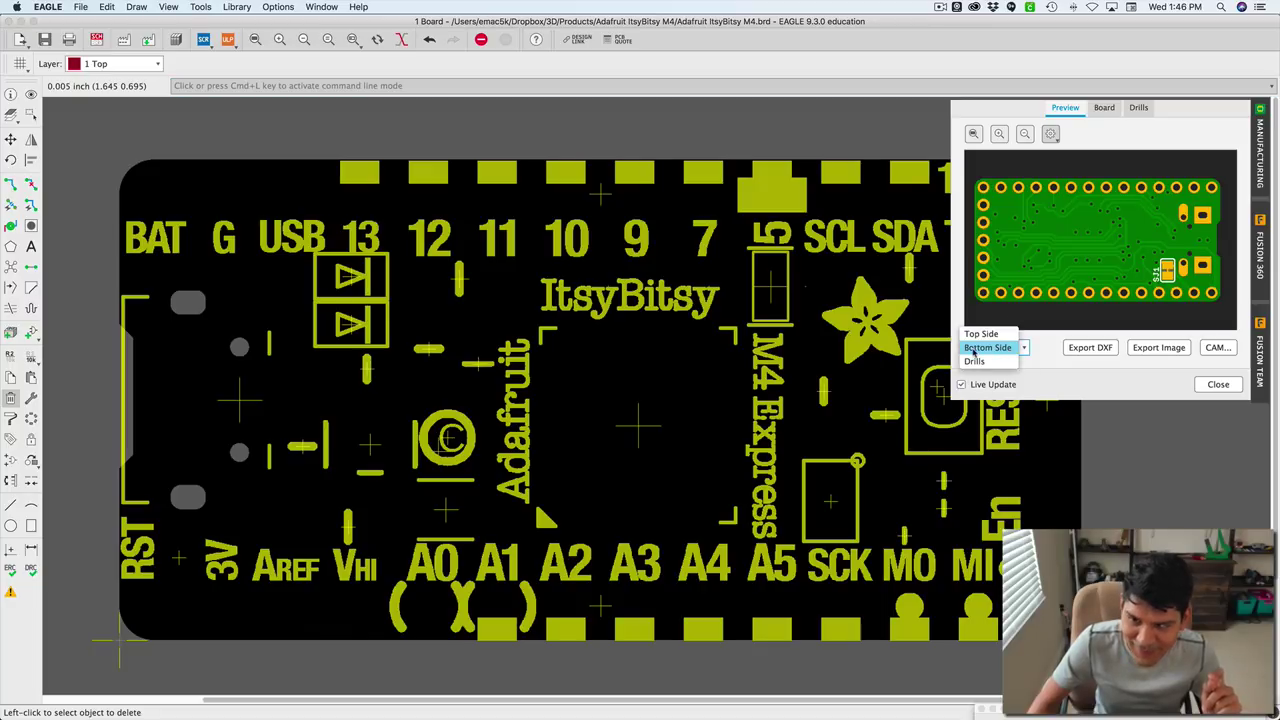
{"action": "left_click", "coordinate": [978, 335]}
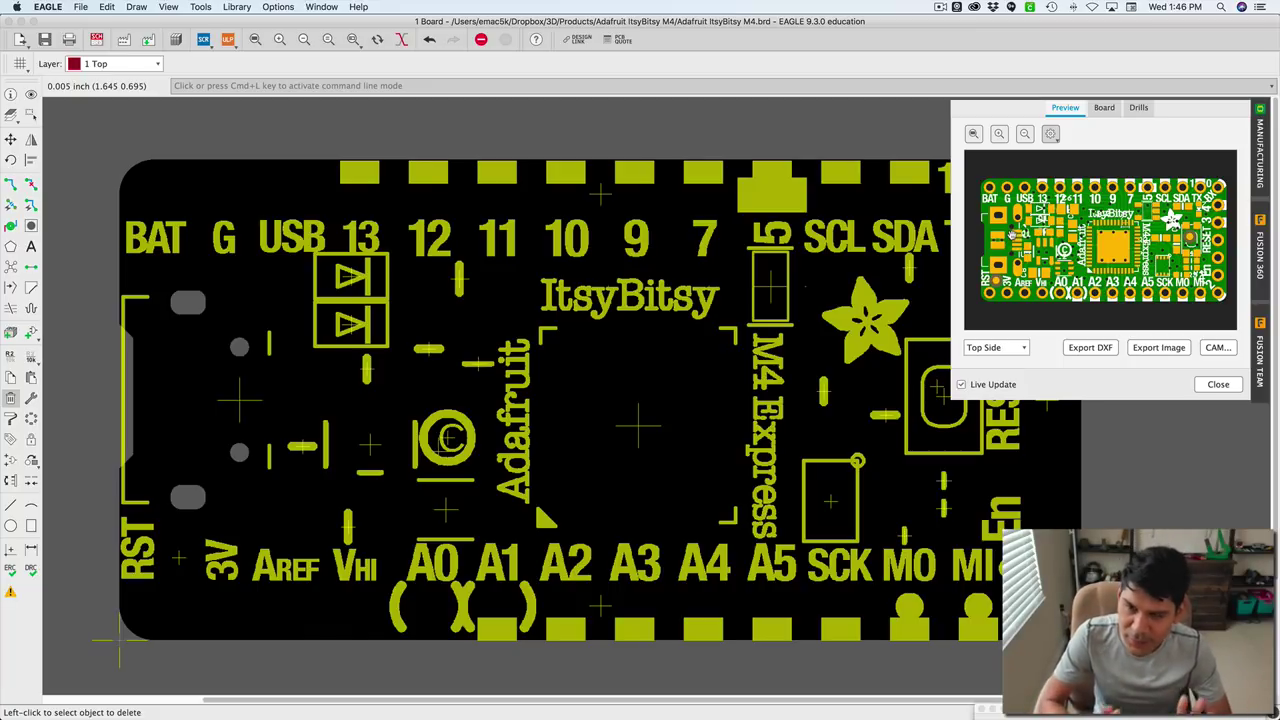
{"action": "left_click", "coordinate": [990, 348]}
{"action": "key", "text": "Escape"}
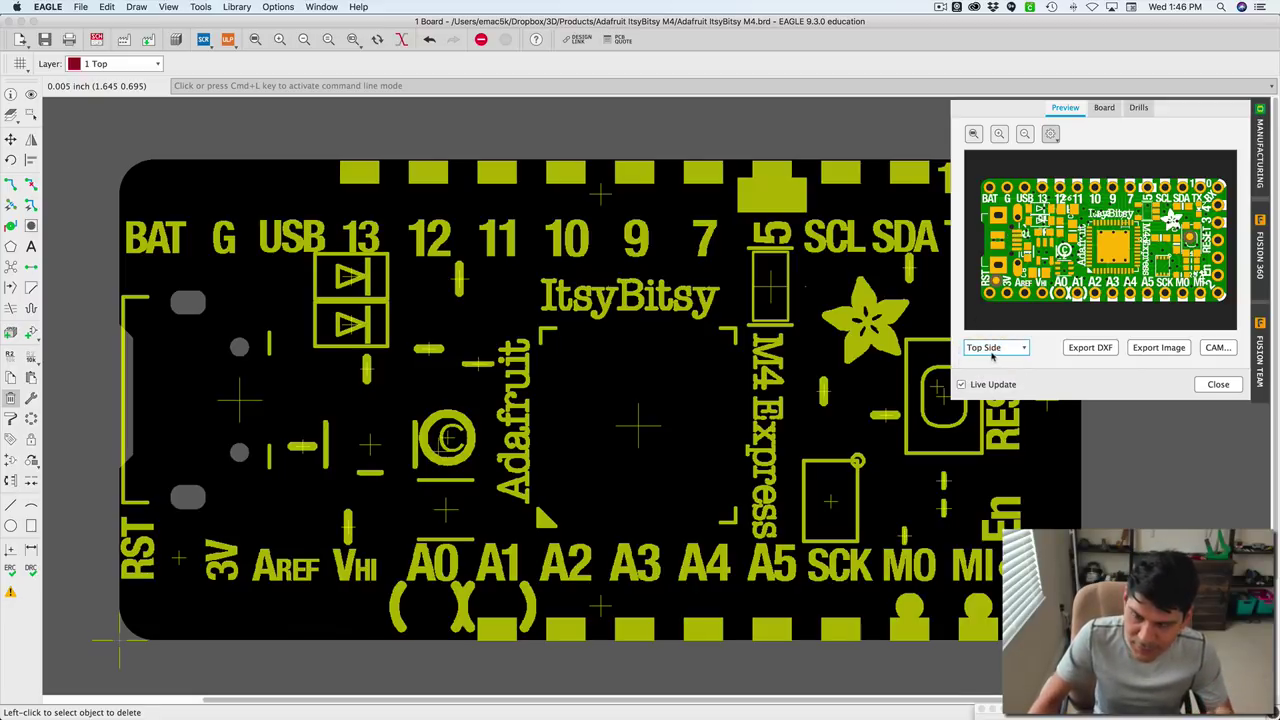
{"action": "left_click", "coordinate": [992, 348]}
{"action": "left_click", "coordinate": [992, 366]}
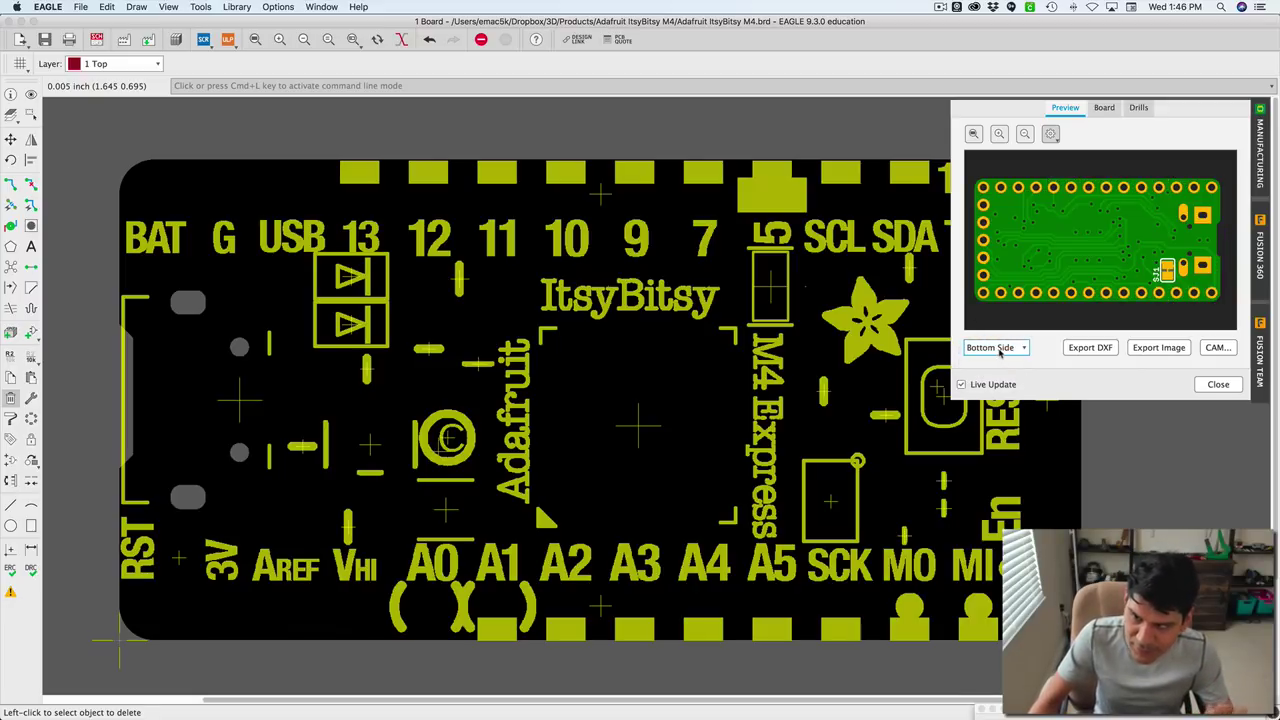
{"action": "left_click", "coordinate": [1218, 384]}
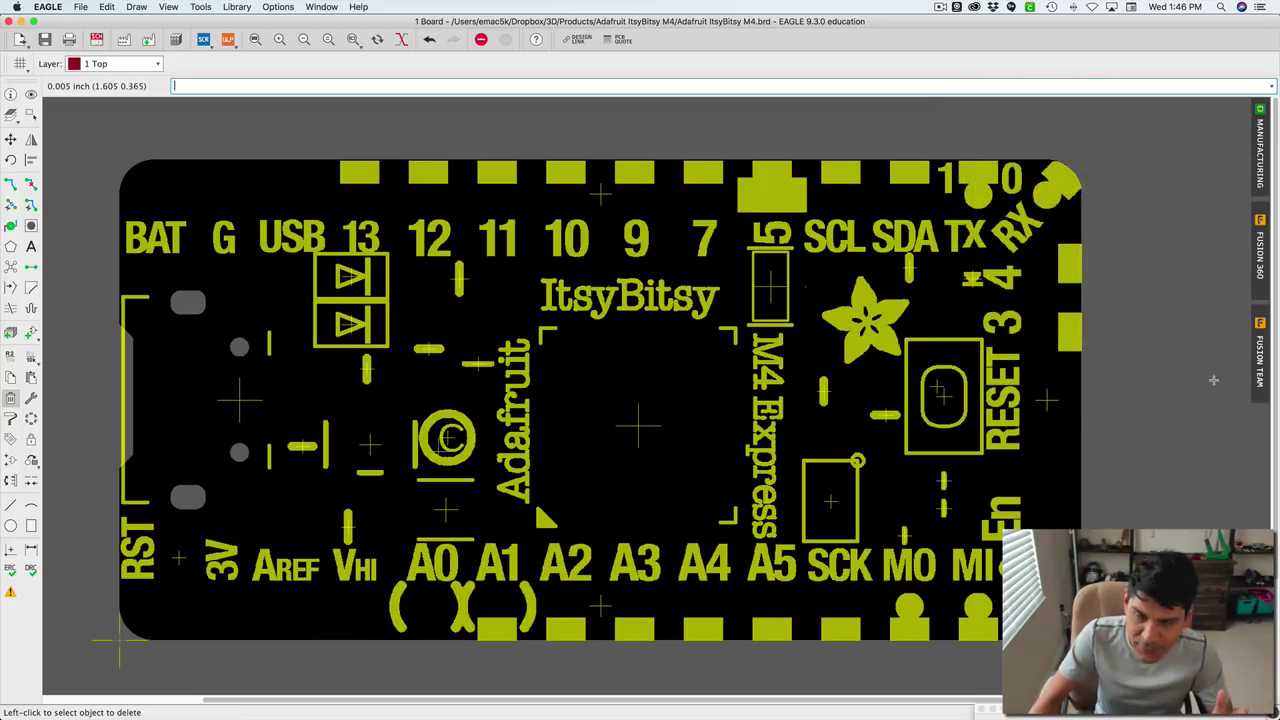
Open silks.lbr and load the ITSYM4_BOT footprint into the footprint editor.
{"action": "left_click", "coordinate": [238, 6]}
{"action": "left_click", "coordinate": [238, 6]}
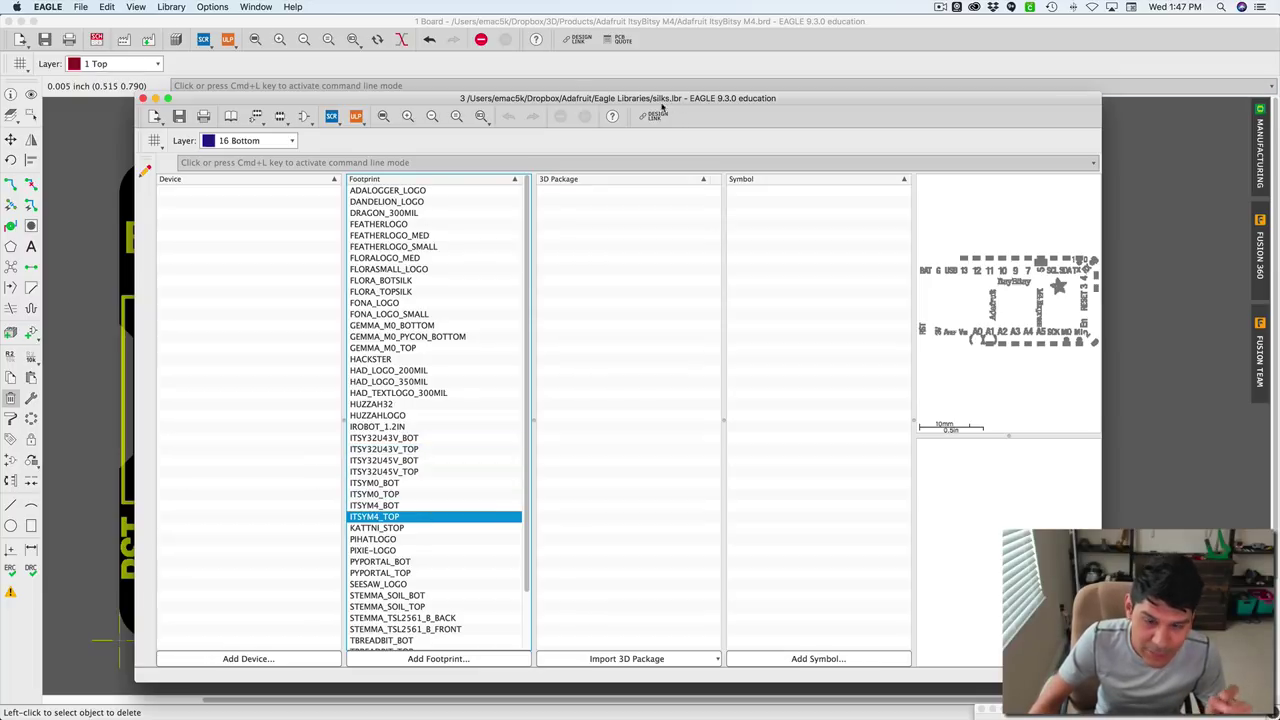
{"action": "left_click", "coordinate": [386, 506]}
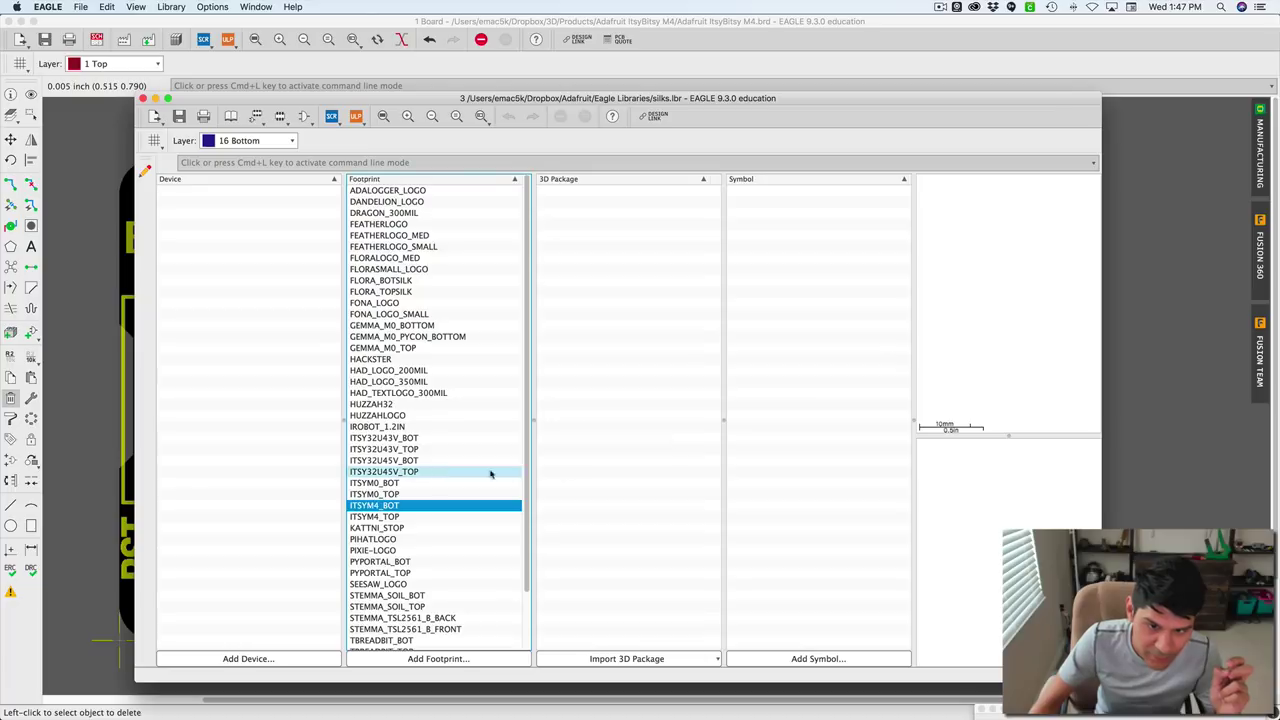
{"action": "right_click", "coordinate": [409, 508]}
{"action": "left_click", "coordinate": [412, 512]}
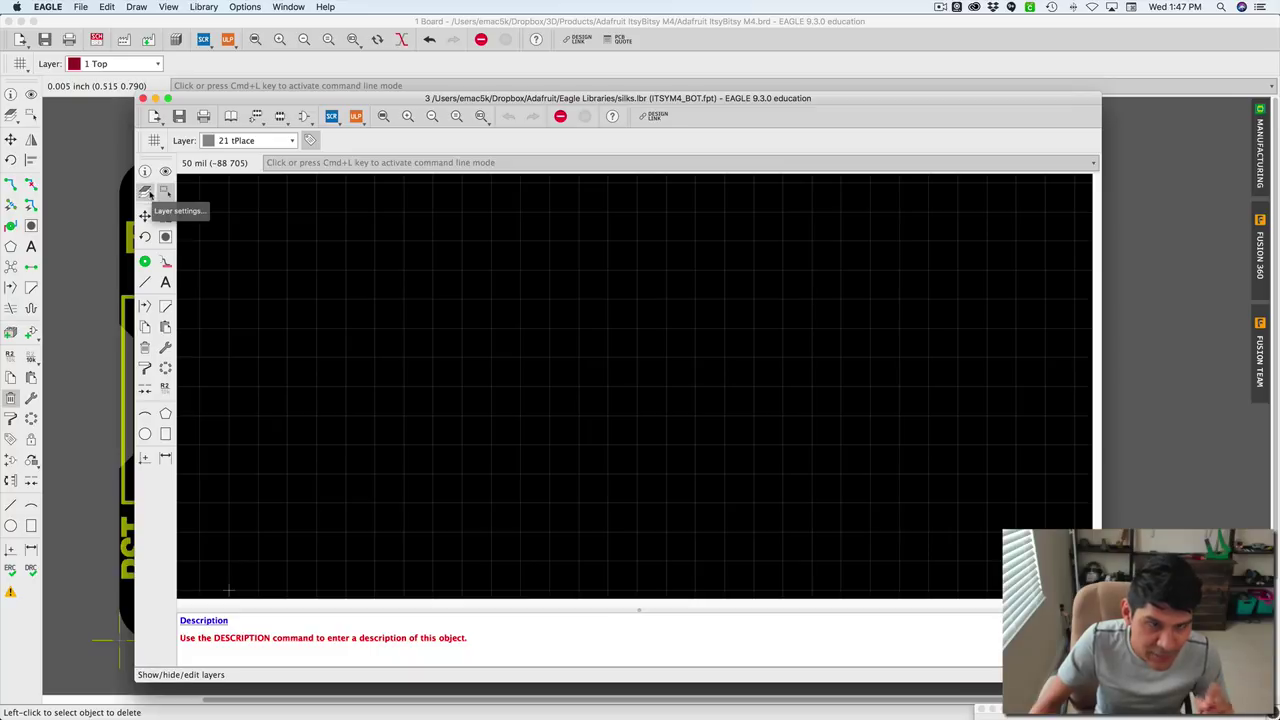
{"action": "left_click", "coordinate": [147, 192]}
Turn on layer 200 (200bmp) so the ITSYM4_BOT bitmap artwork appears.
{"action": "scroll", "coordinate": [110, 230], "scroll_direction": "down", "scroll_amount": 10}
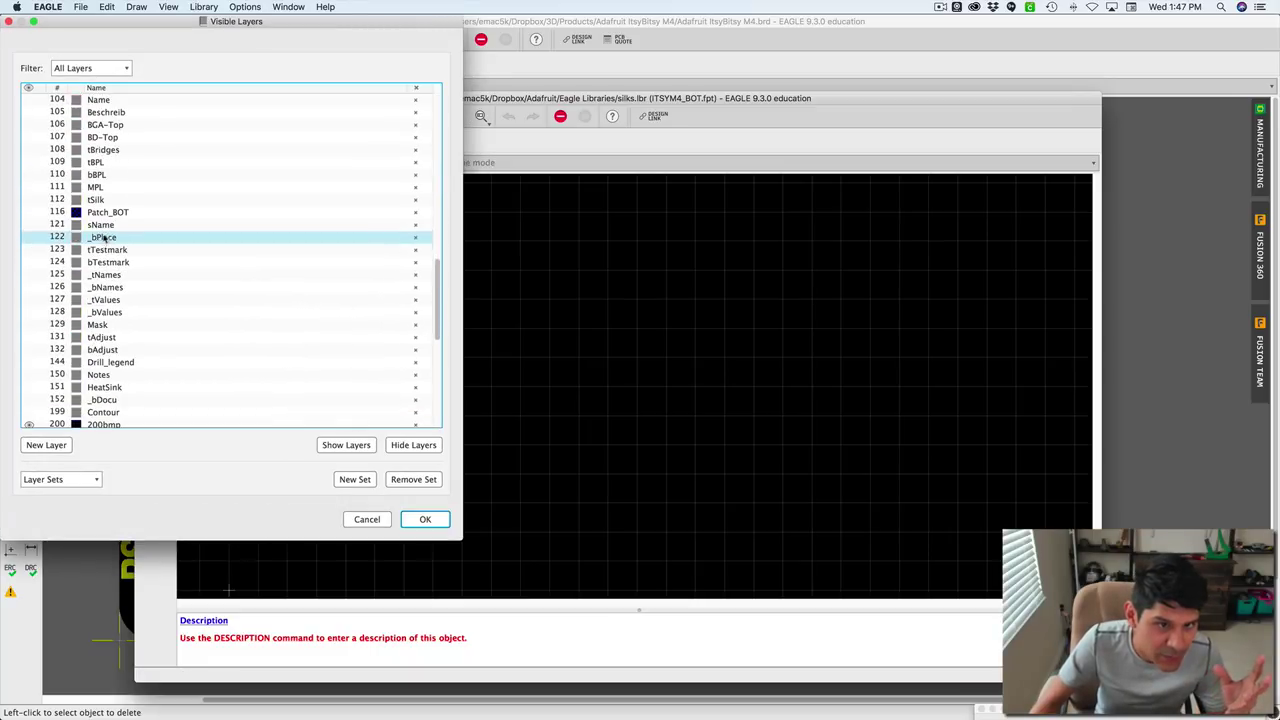
{"action": "scroll", "coordinate": [104, 237], "scroll_direction": "down", "scroll_amount": 5}
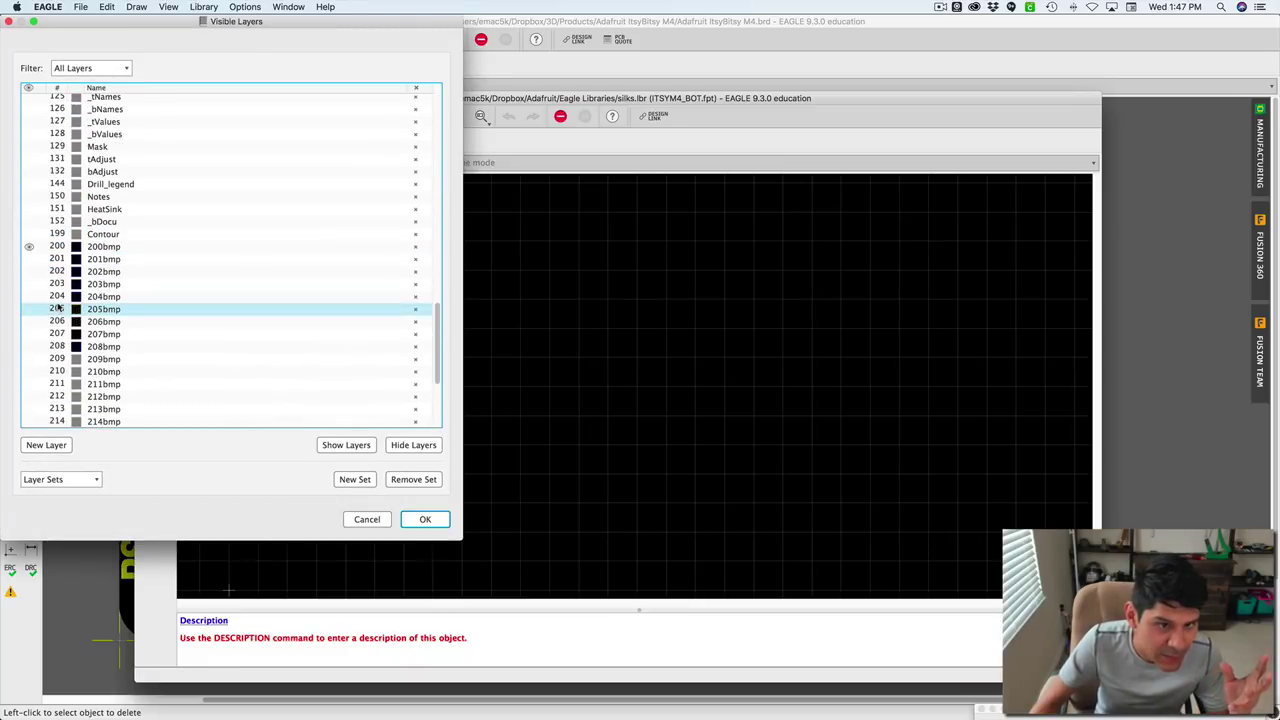
{"action": "left_click", "coordinate": [29, 247]}
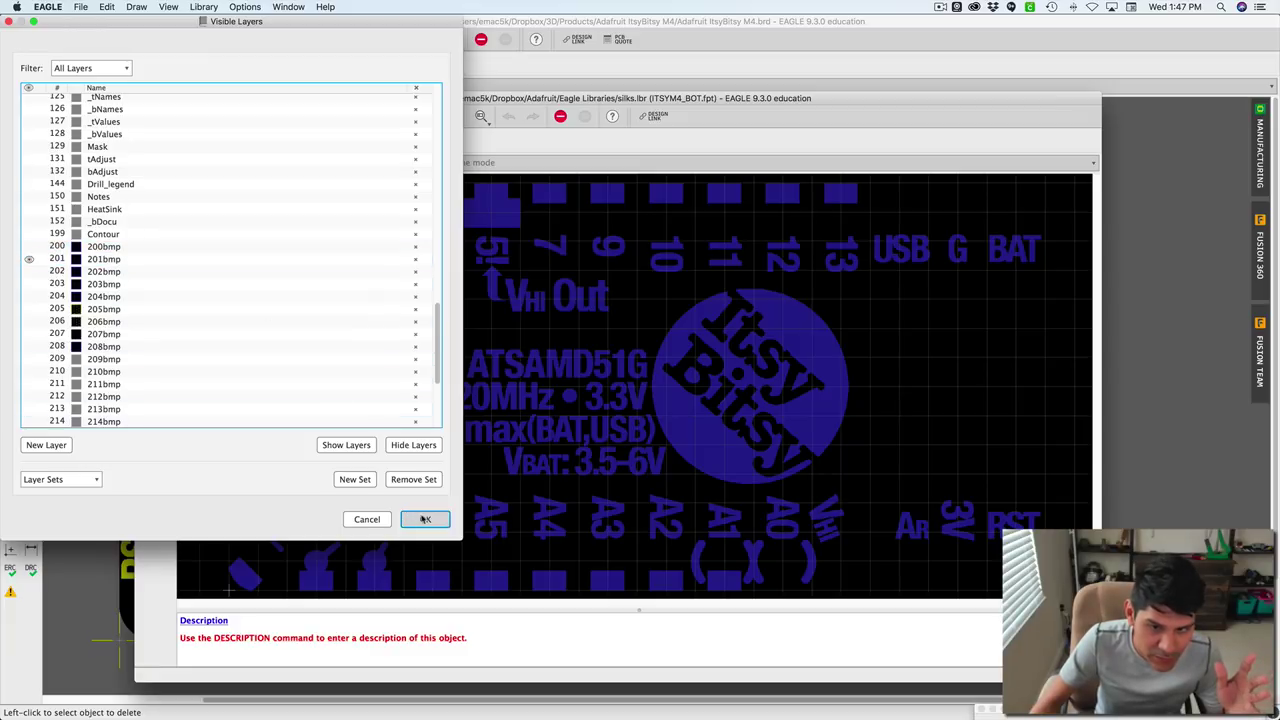
{"action": "left_click", "coordinate": [425, 519]}
{"action": "scroll", "coordinate": [421, 377], "scroll_direction": "down", "scroll_amount": 5}
{"action": "scroll", "coordinate": [421, 375], "scroll_direction": "up", "scroll_amount": 2}
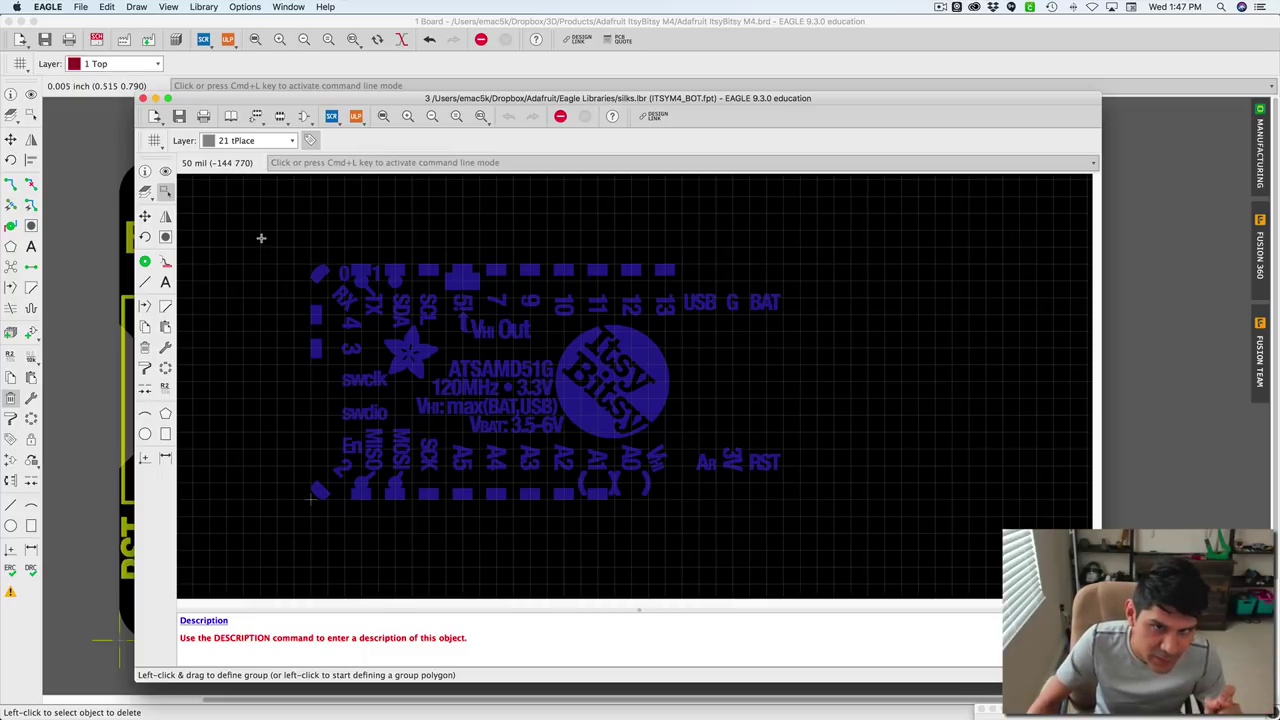
Group all the ITSYM4_BOT artwork and change its layer to 21 tPlace.
{"action": "left_click", "coordinate": [167, 190]}
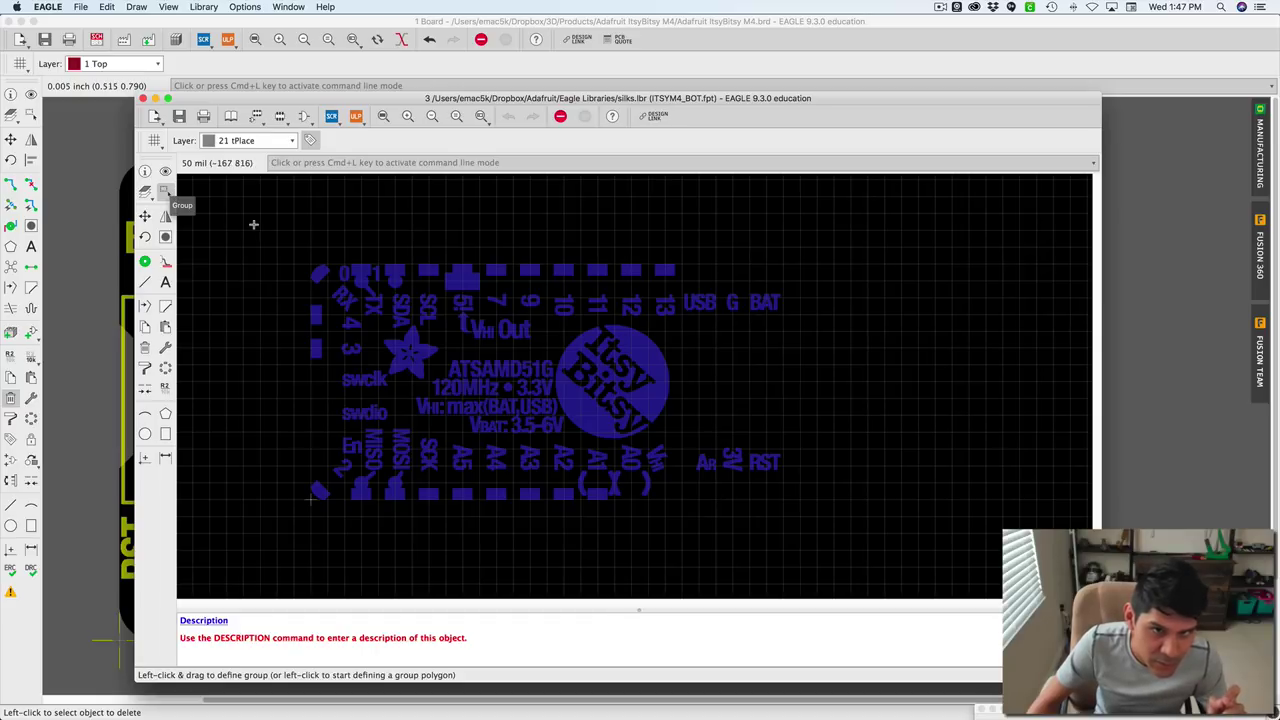
{"action": "left_click_drag", "start_coordinate": [253, 224], "coordinate": [888, 556]}
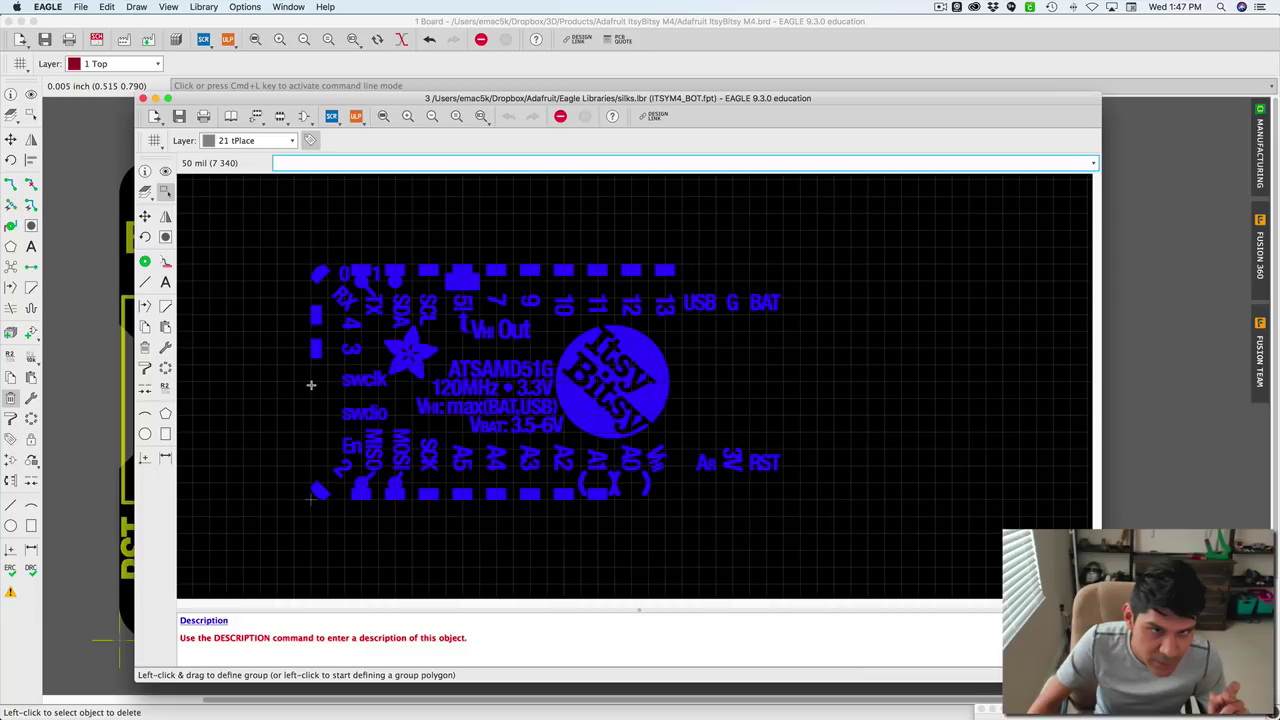
{"action": "left_click", "coordinate": [167, 346]}
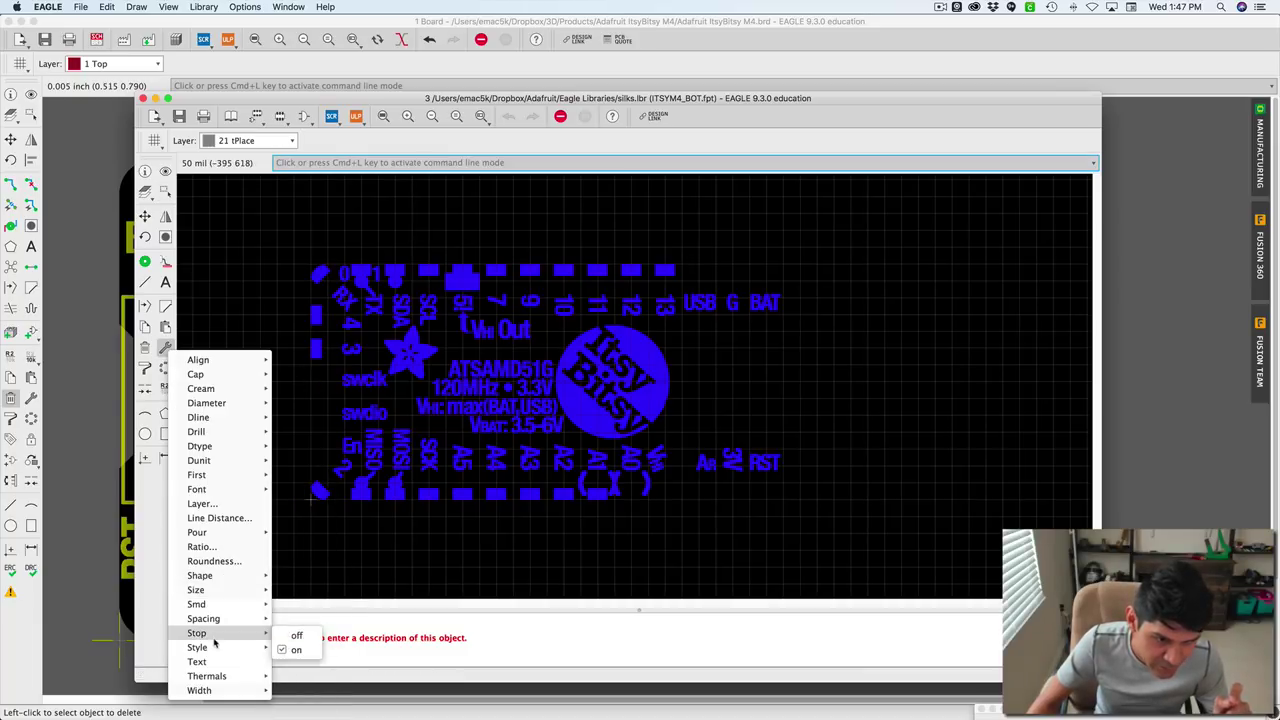
{"action": "left_click", "coordinate": [209, 506]}
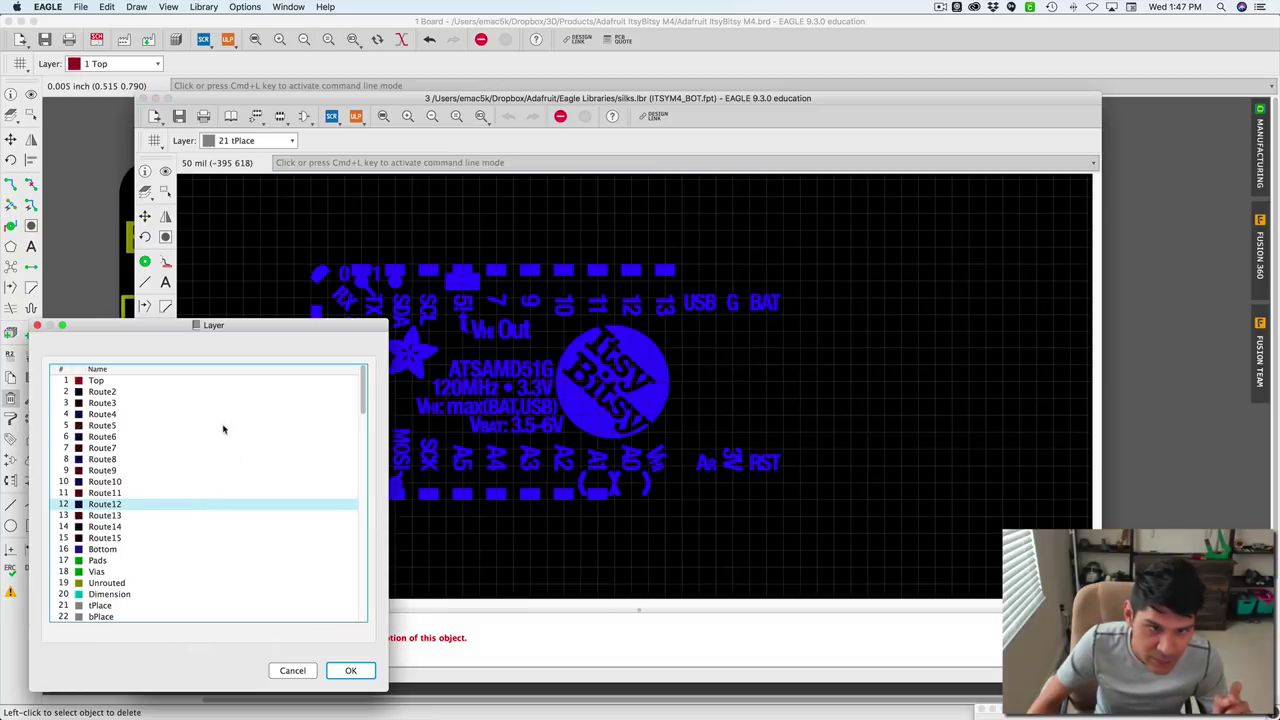
{"action": "scroll", "coordinate": [104, 514], "scroll_direction": "down", "scroll_amount": 3}
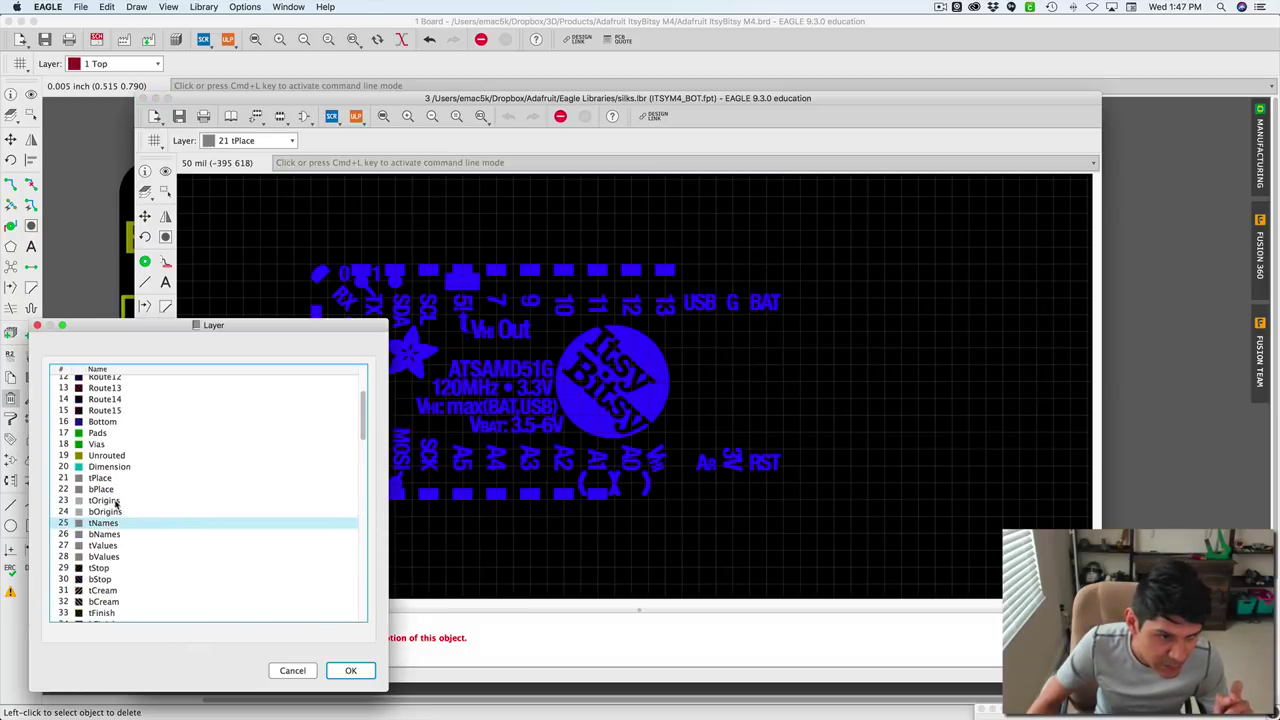
{"action": "left_click", "coordinate": [106, 479]}
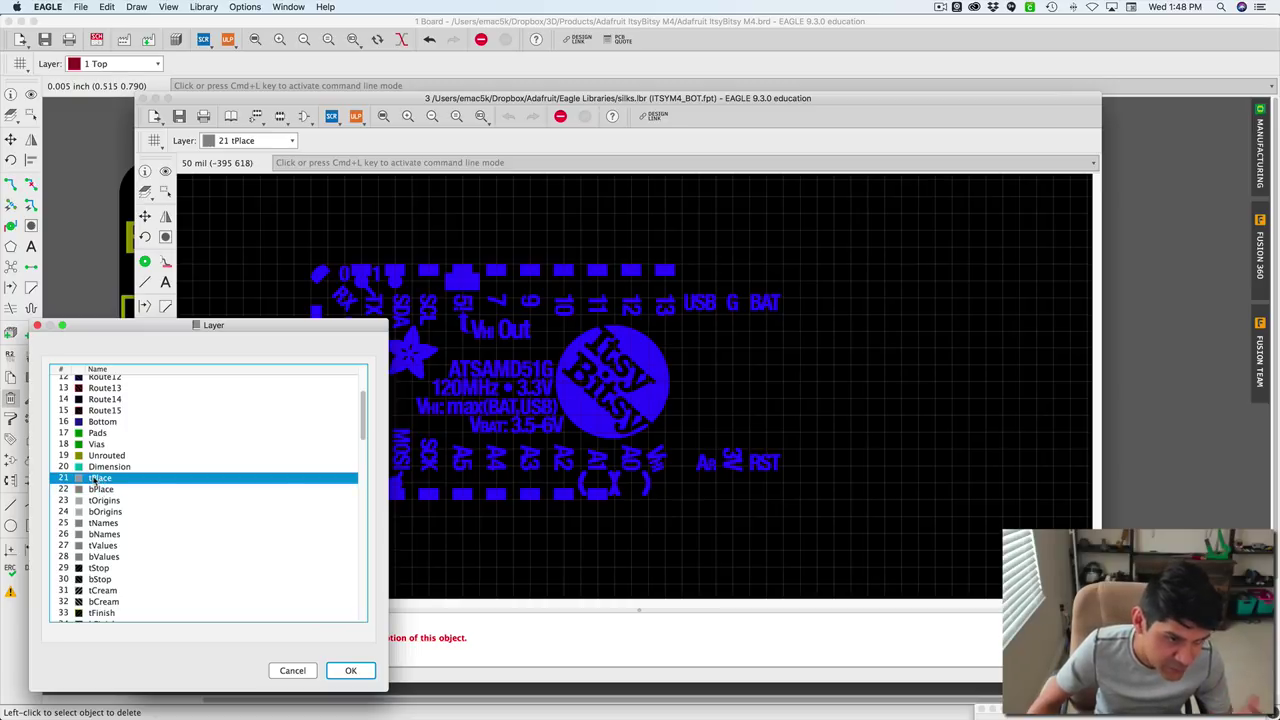
{"action": "left_click", "coordinate": [349, 672]}
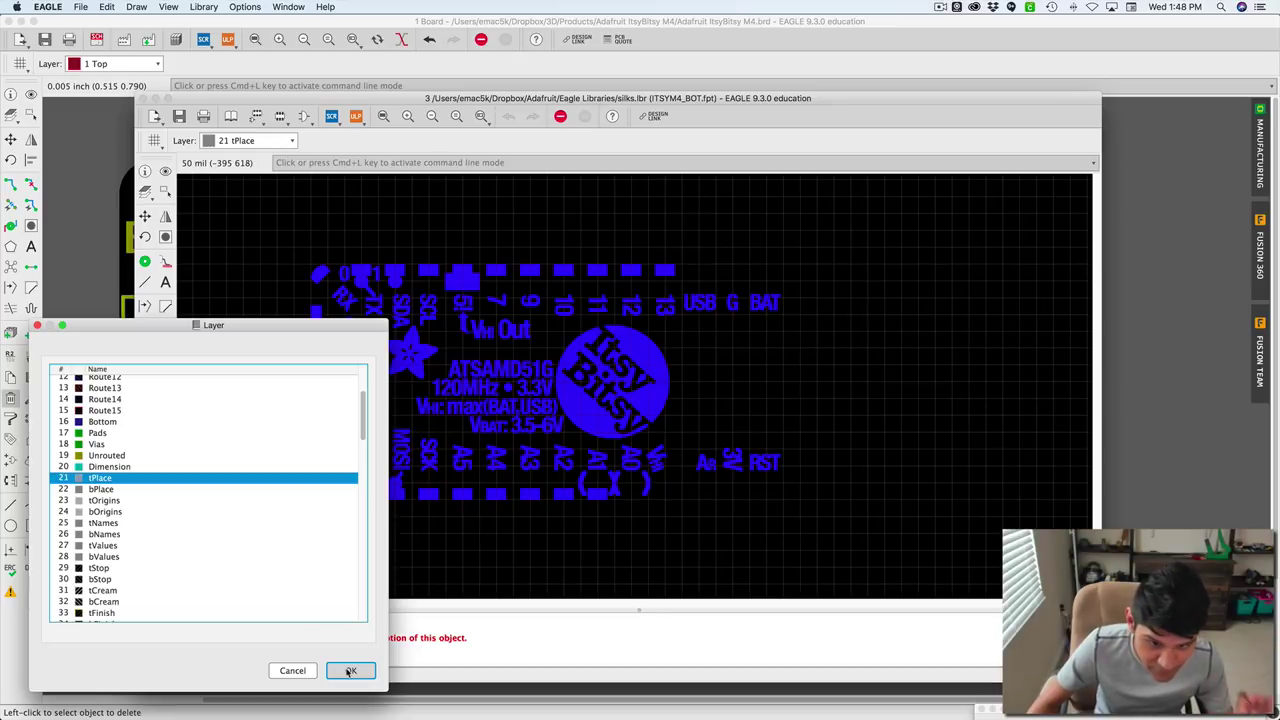
{"action": "left_click", "coordinate": [349, 671]}
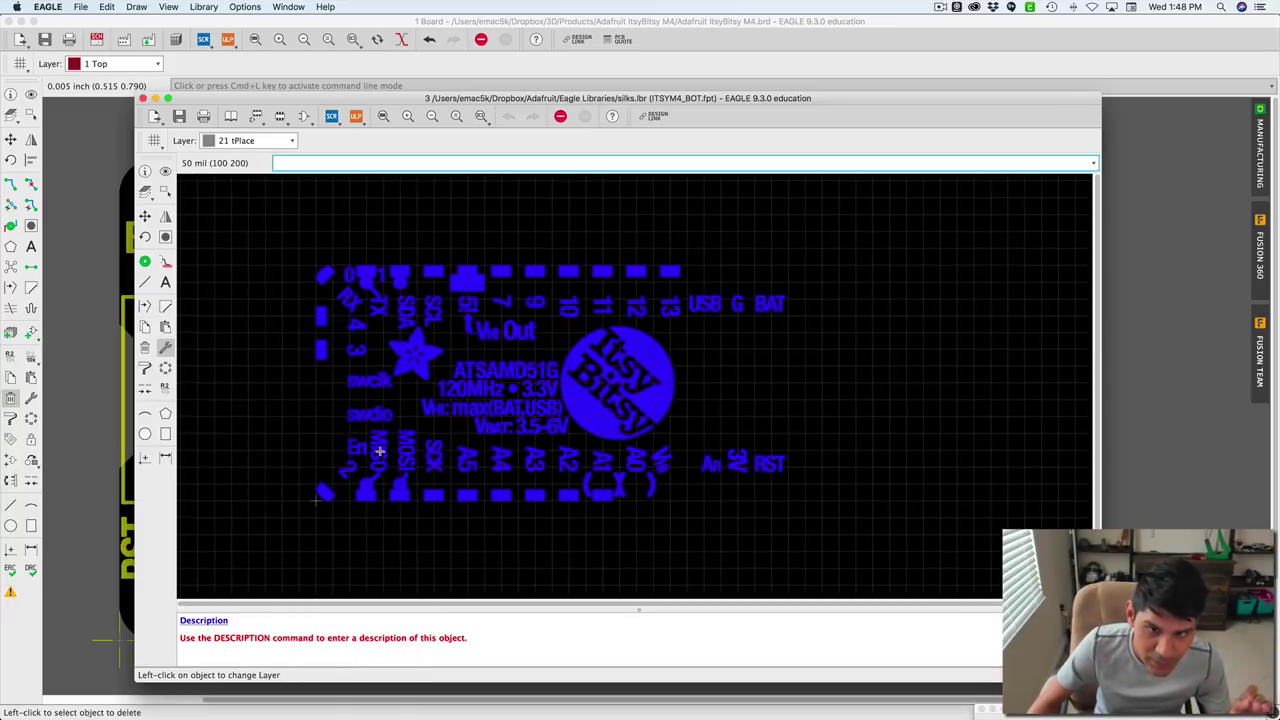
{"action": "scroll", "coordinate": [385, 448], "scroll_direction": "left", "scroll_amount": 3}
{"action": "scroll", "coordinate": [385, 448], "scroll_direction": "up", "scroll_amount": 2}
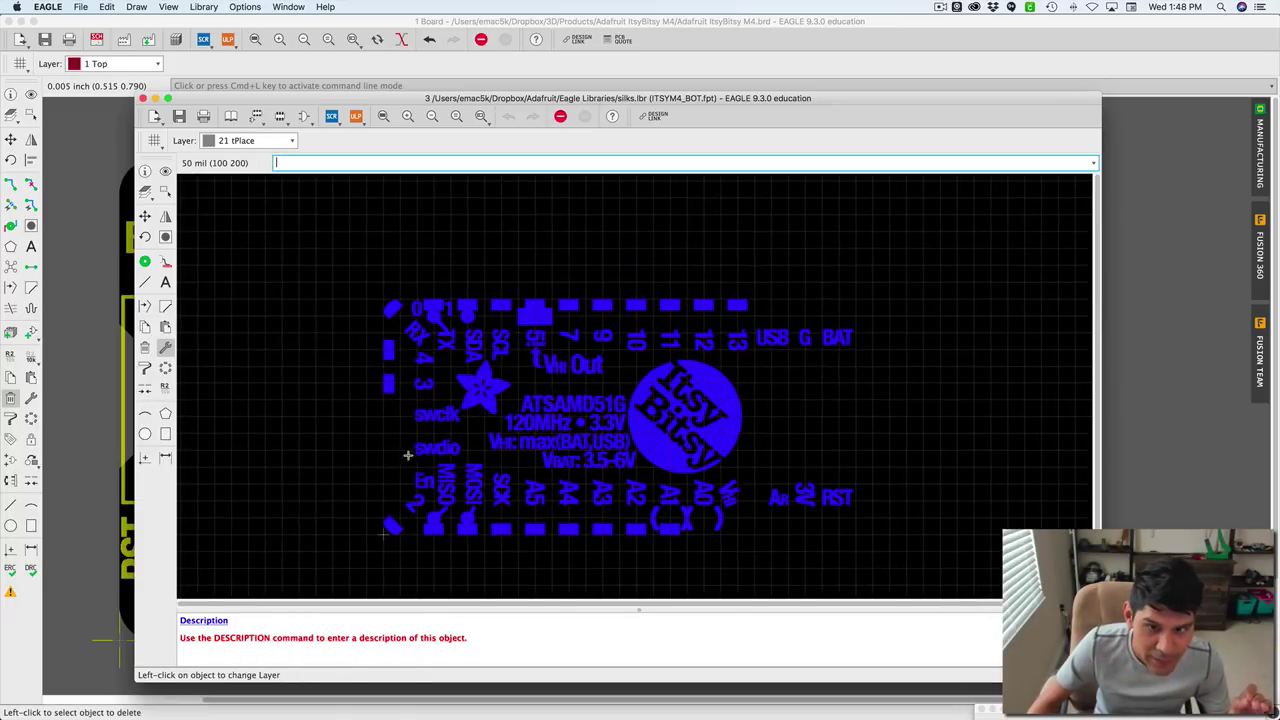
{"action": "left_click", "coordinate": [458, 448]}
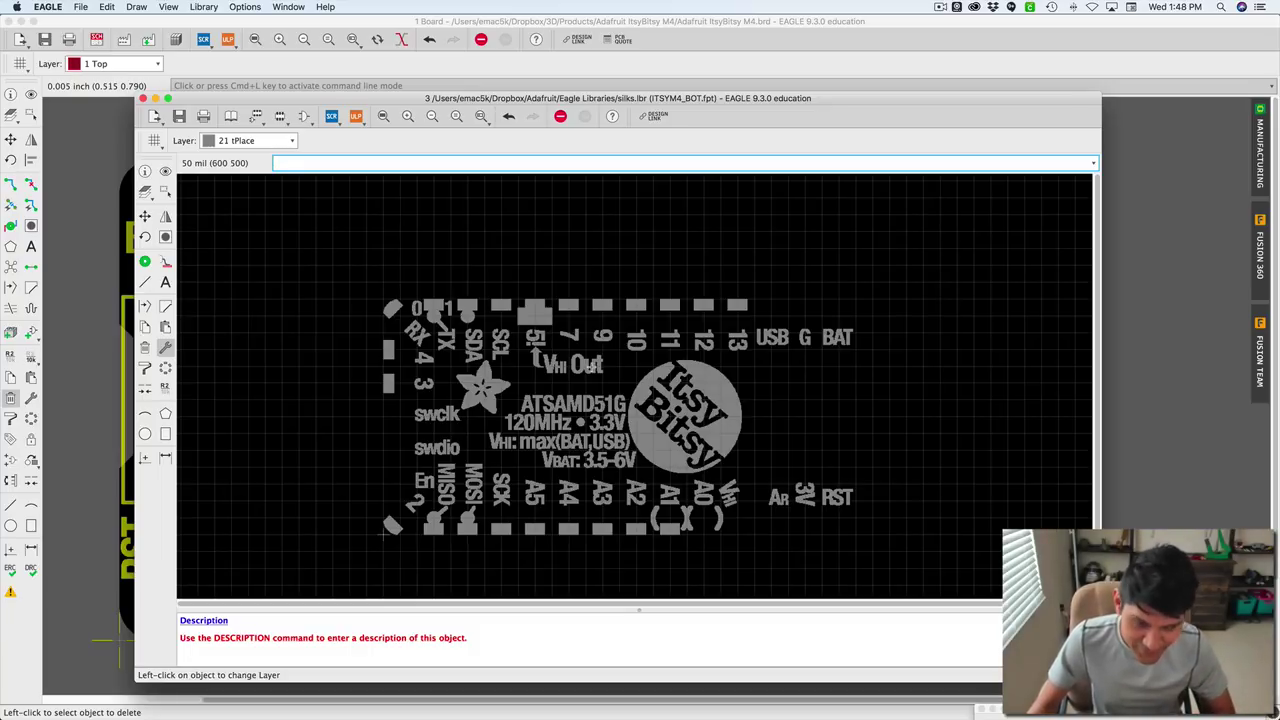
Save the edited silks library with Cmd+S.
{"action": "key", "text": "super+s"}
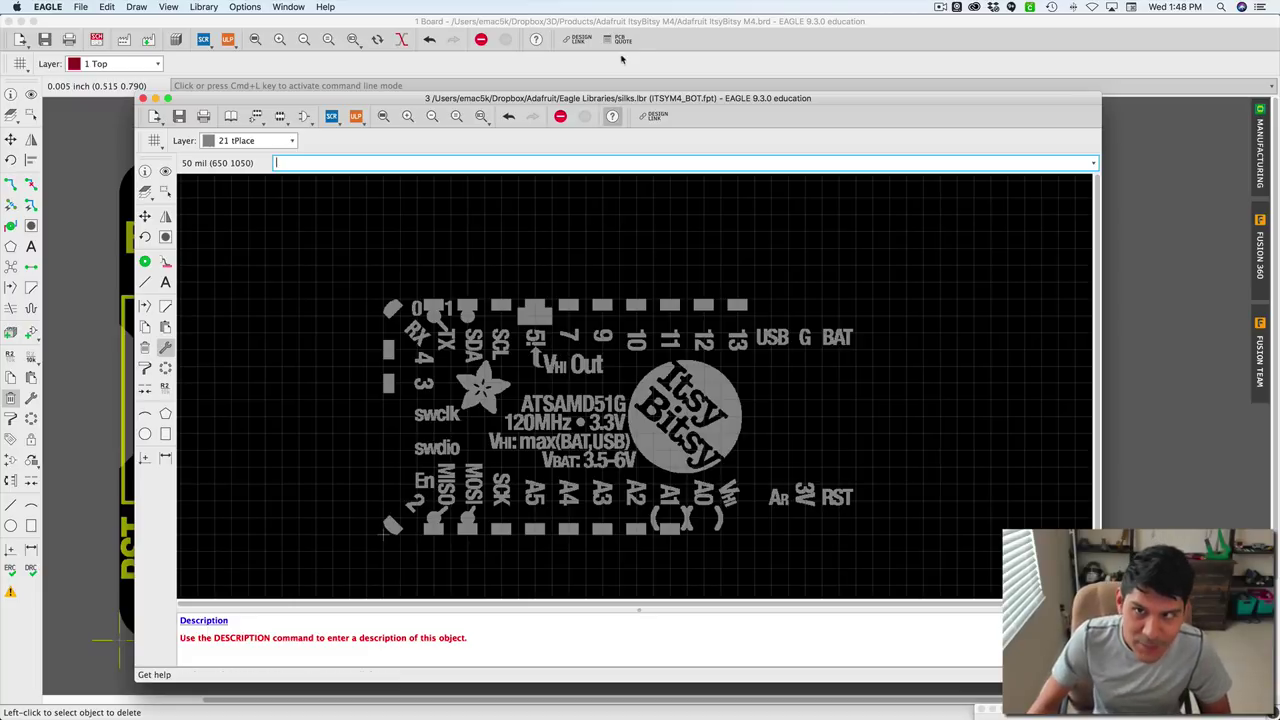
{"action": "key", "text": "super+w"}
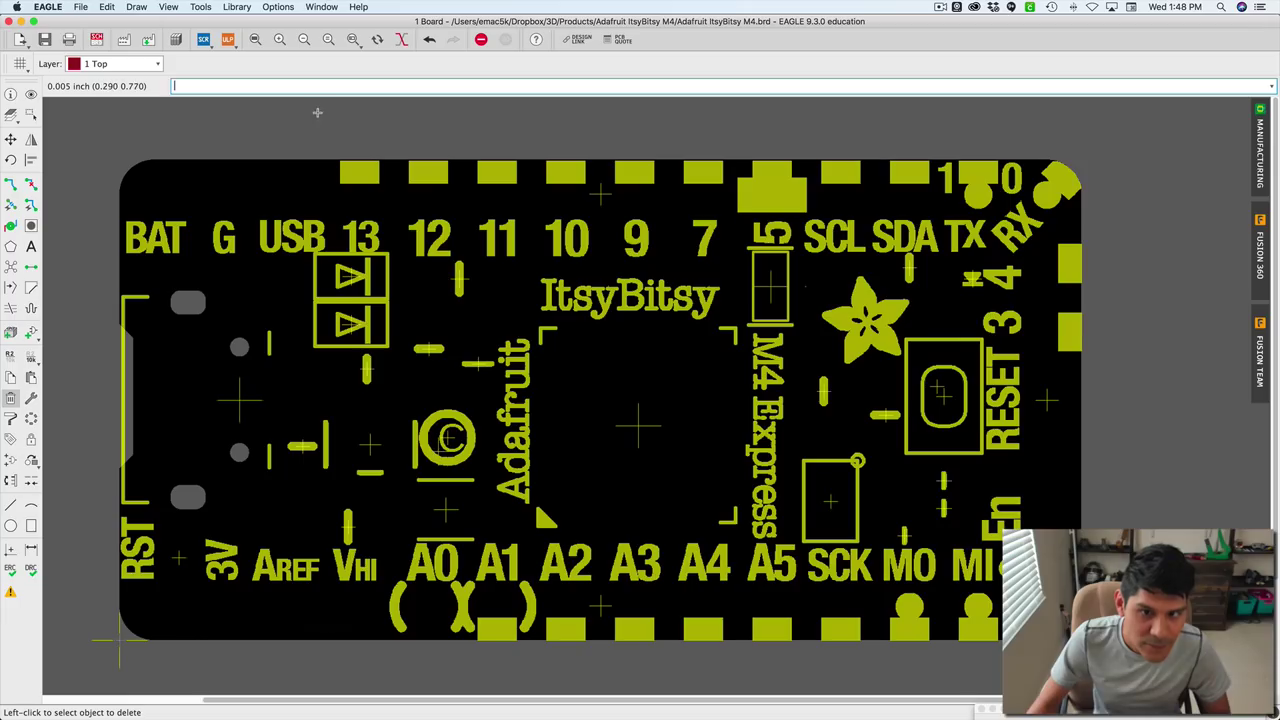
{"action": "key", "text": "super+w"}
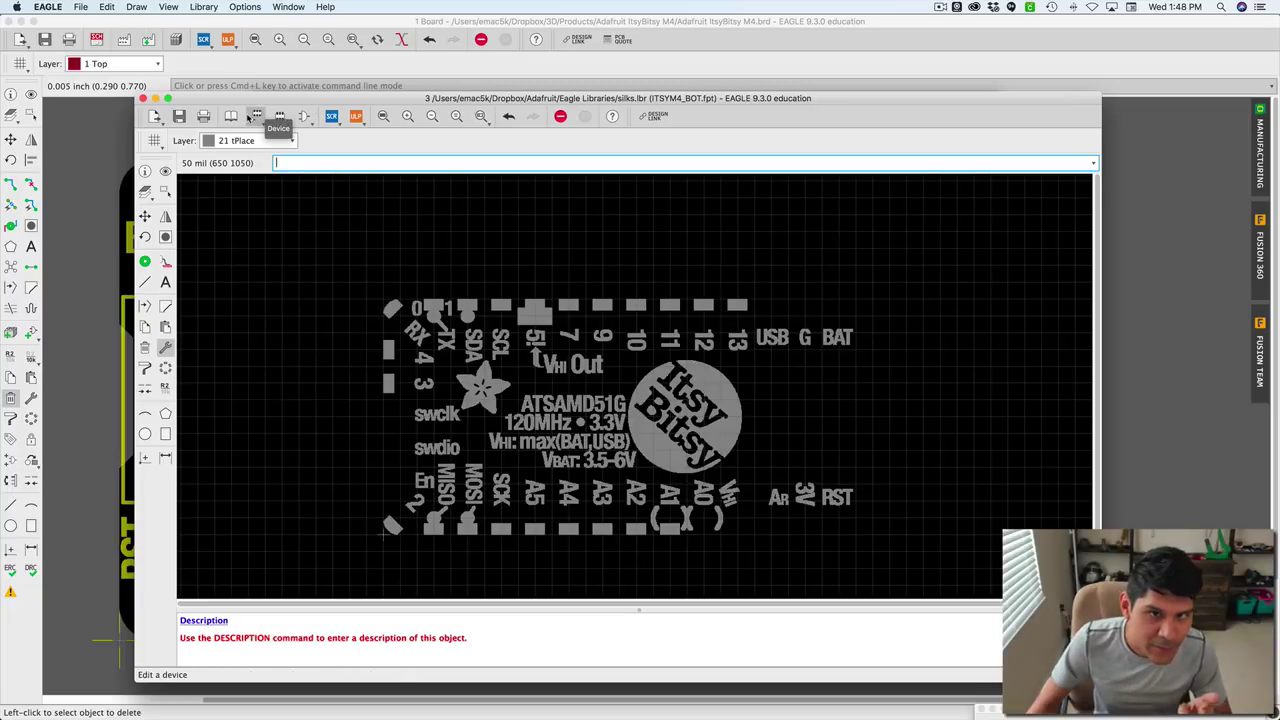
Add the ITSYM4_BOT footprint from the library to the board.
{"action": "left_click", "coordinate": [252, 117]}
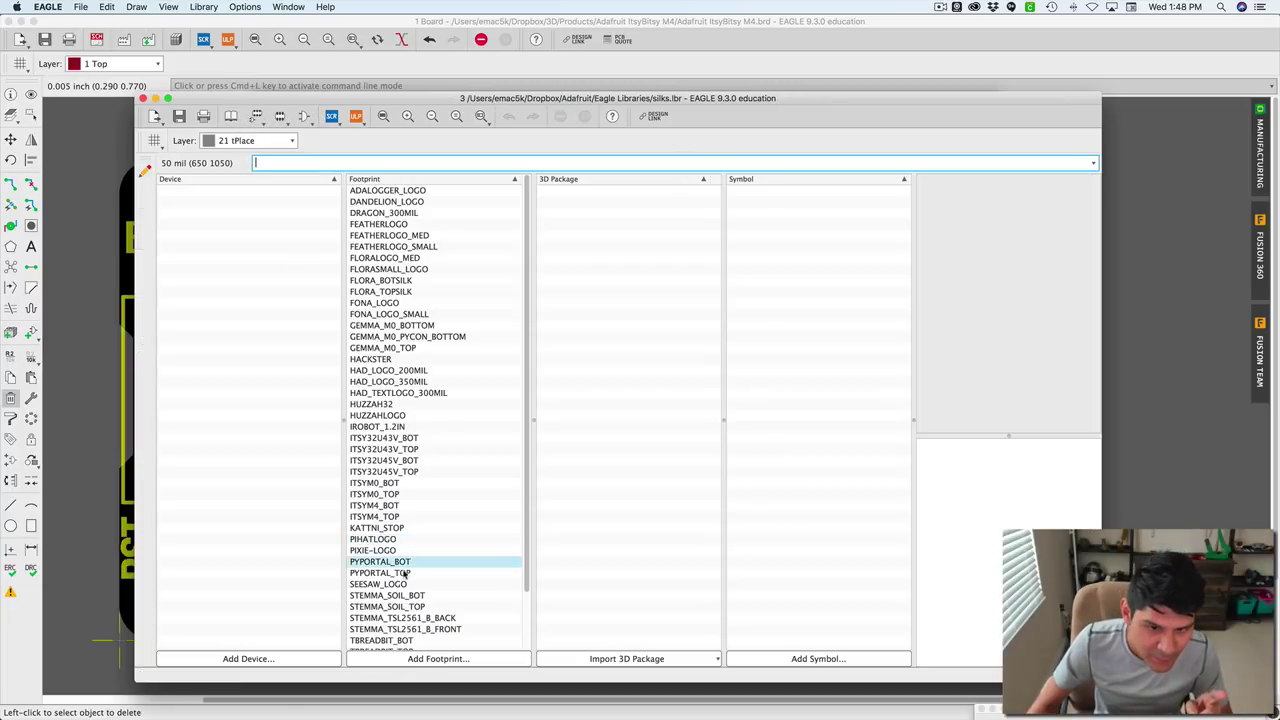
{"action": "scroll", "coordinate": [405, 570], "scroll_direction": "down", "scroll_amount": 3}
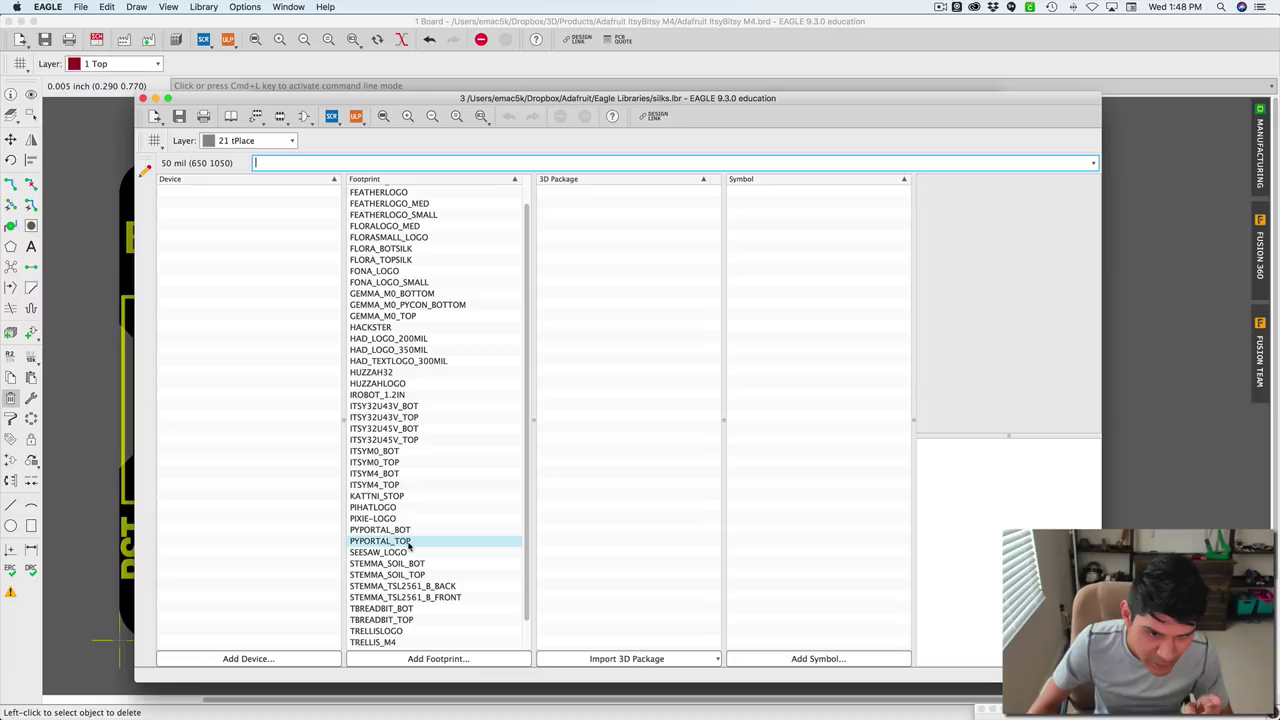
{"action": "left_click", "coordinate": [400, 473]}
{"action": "right_click", "coordinate": [397, 477]}
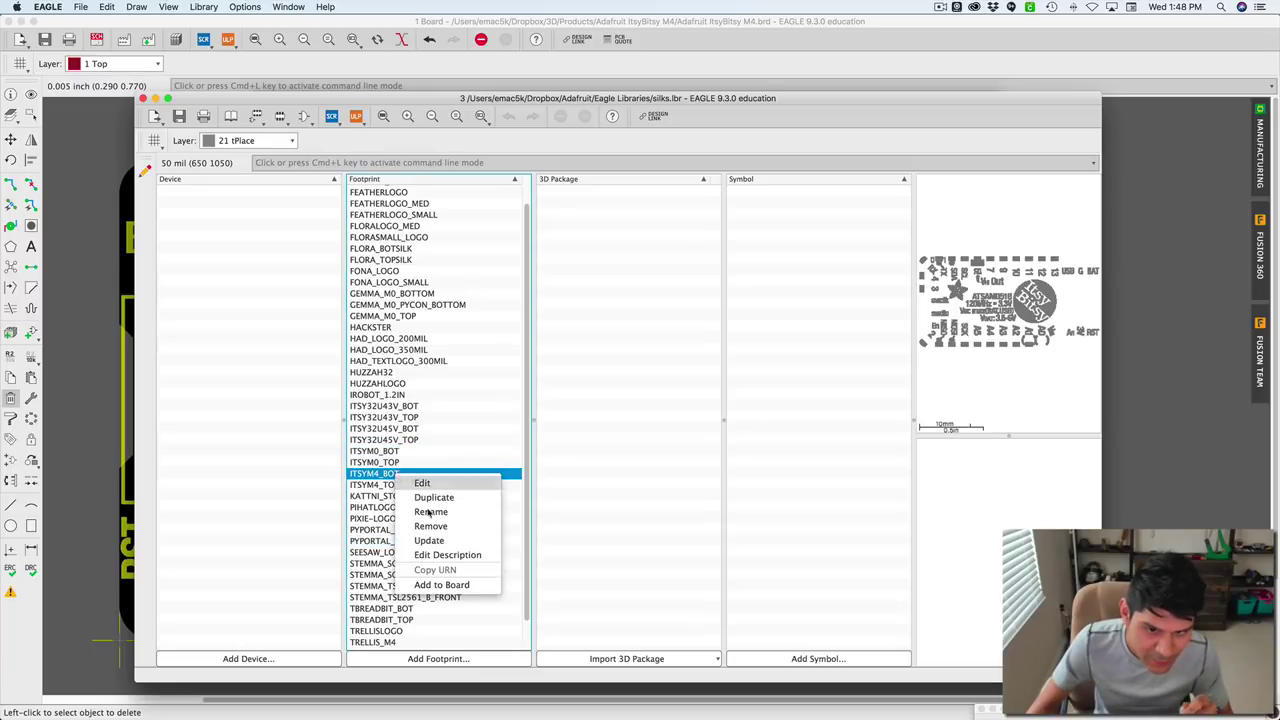
{"action": "left_click", "coordinate": [452, 584]}
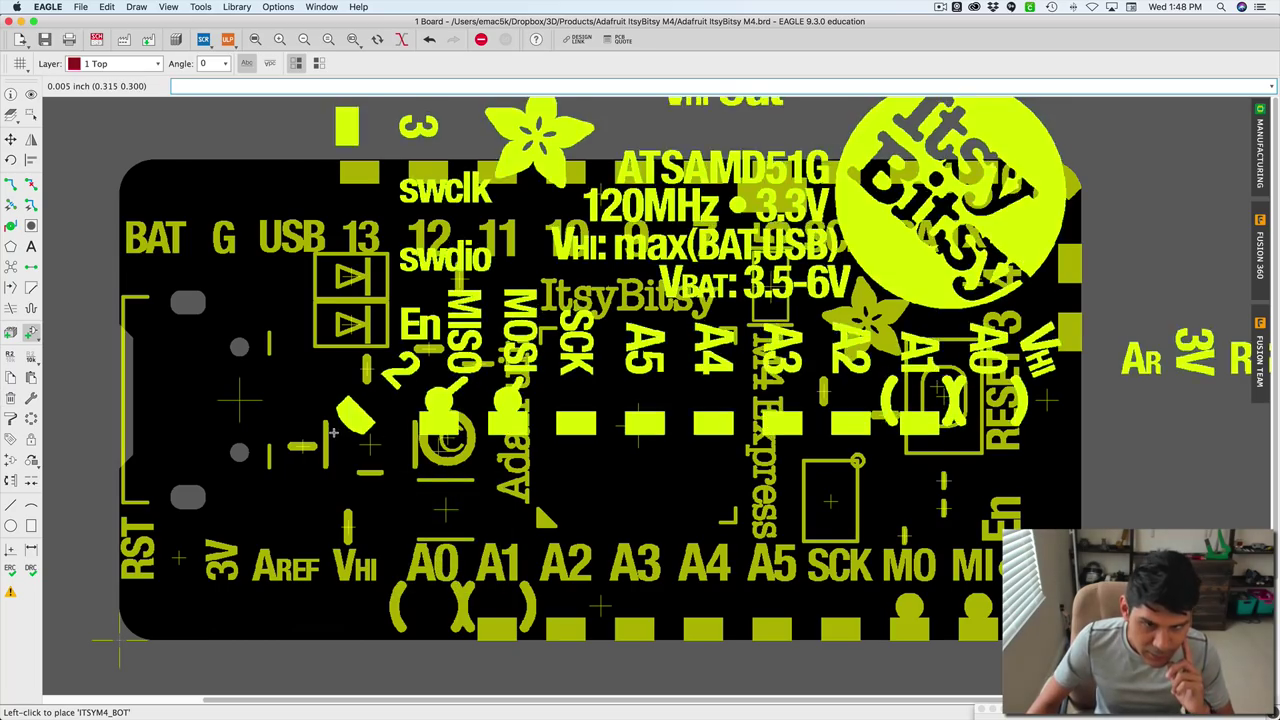
Set the ITSYM4_BOT placement orientation to mirrored for the board's bottom side.
{"action": "scroll", "coordinate": [282, 616], "scroll_direction": "up", "scroll_amount": 2}
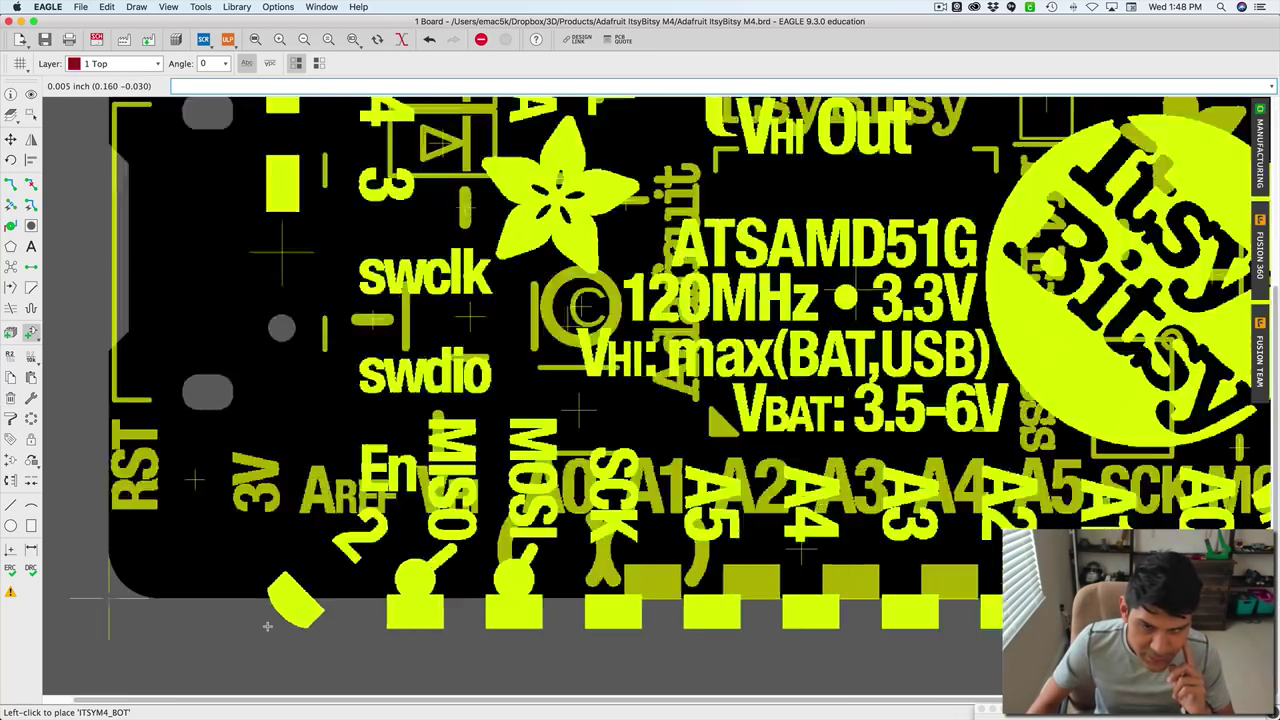
{"action": "scroll", "coordinate": [275, 620], "scroll_direction": "down", "scroll_amount": 4}
{"action": "scroll", "coordinate": [266, 624], "scroll_direction": "up", "scroll_amount": 3}
{"action": "scroll", "coordinate": [266, 624], "scroll_direction": "down", "scroll_amount": 2}
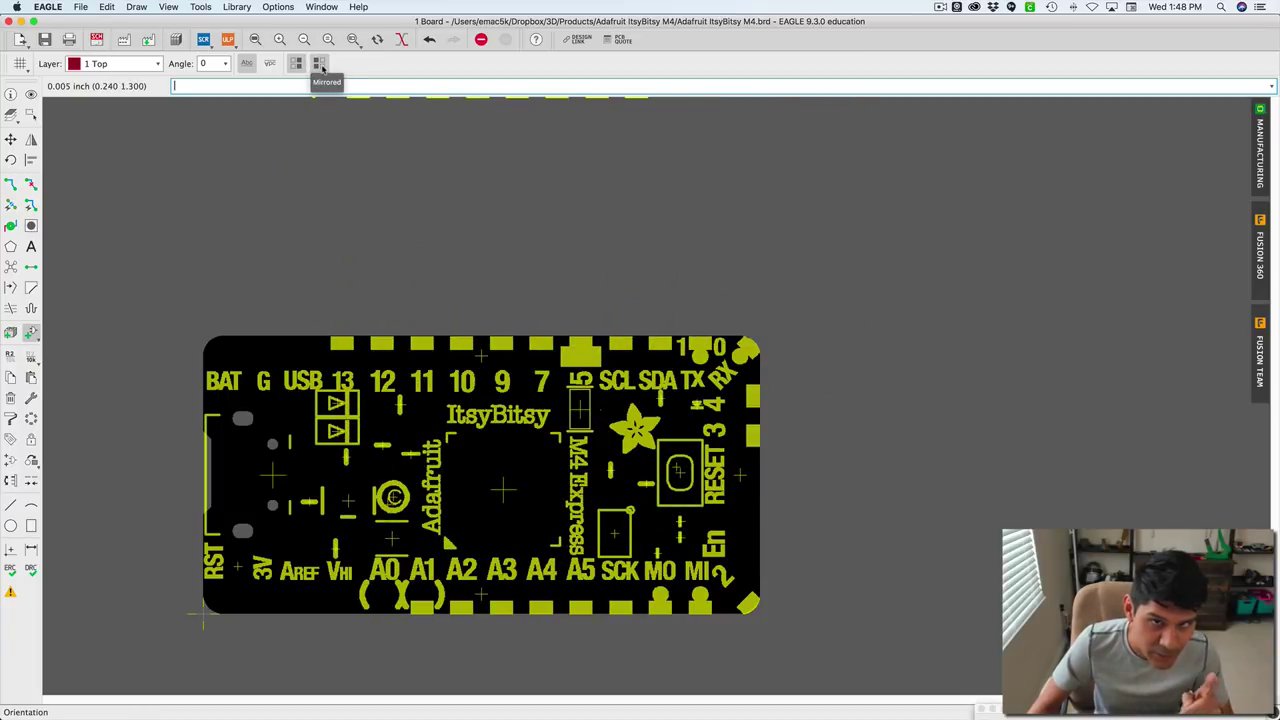
{"action": "left_click", "coordinate": [321, 66]}
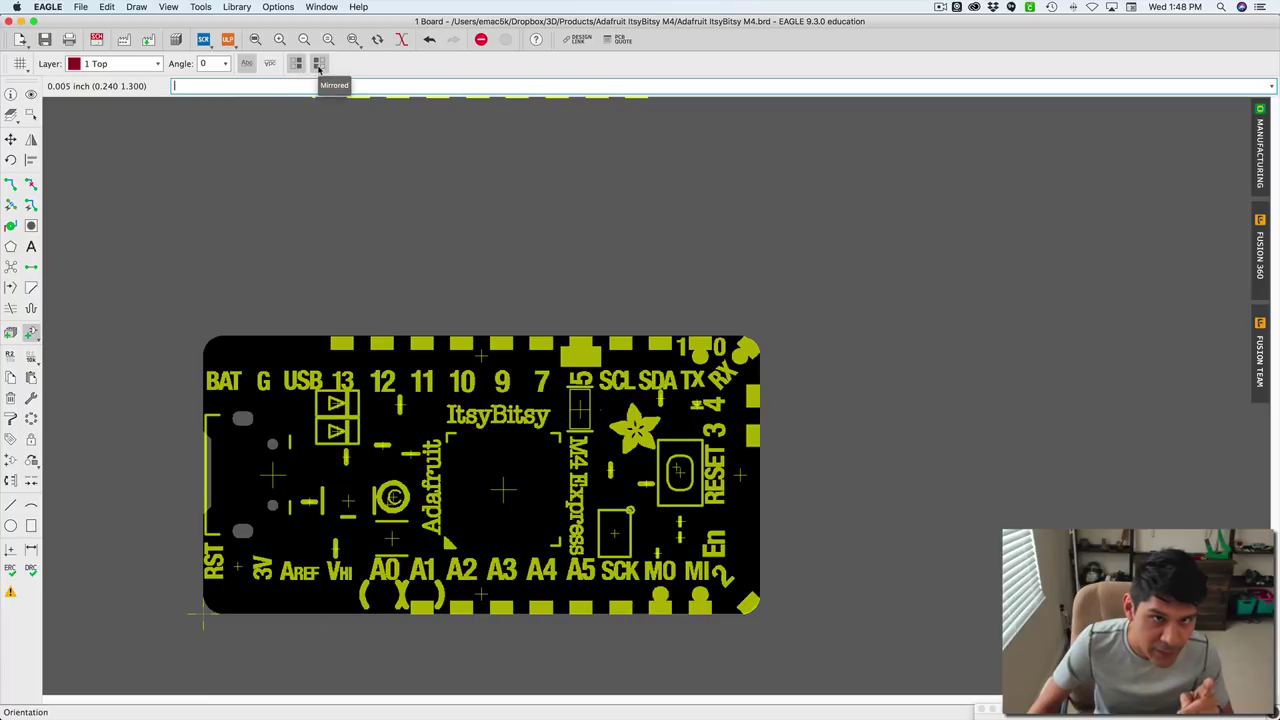
{"action": "left_click", "coordinate": [321, 66]}
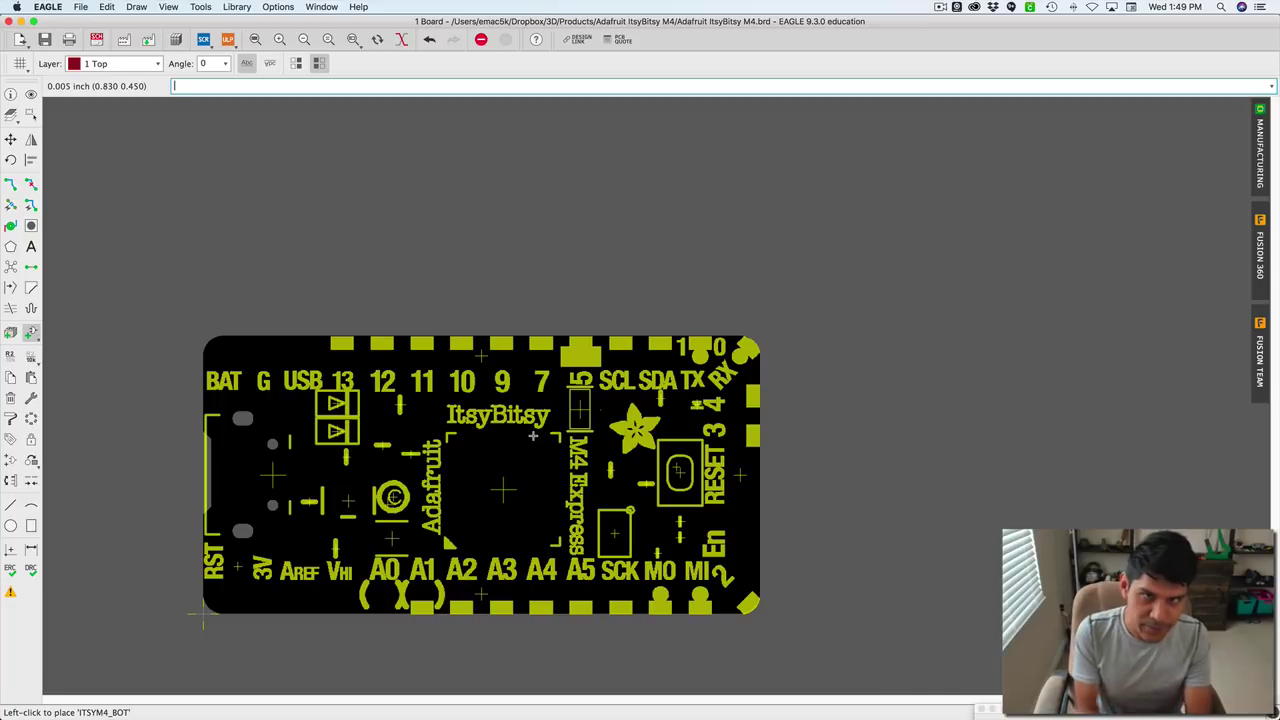
Show the bPlace layer and hide tPlace in Layer Settings.
{"action": "left_click", "coordinate": [12, 115]}
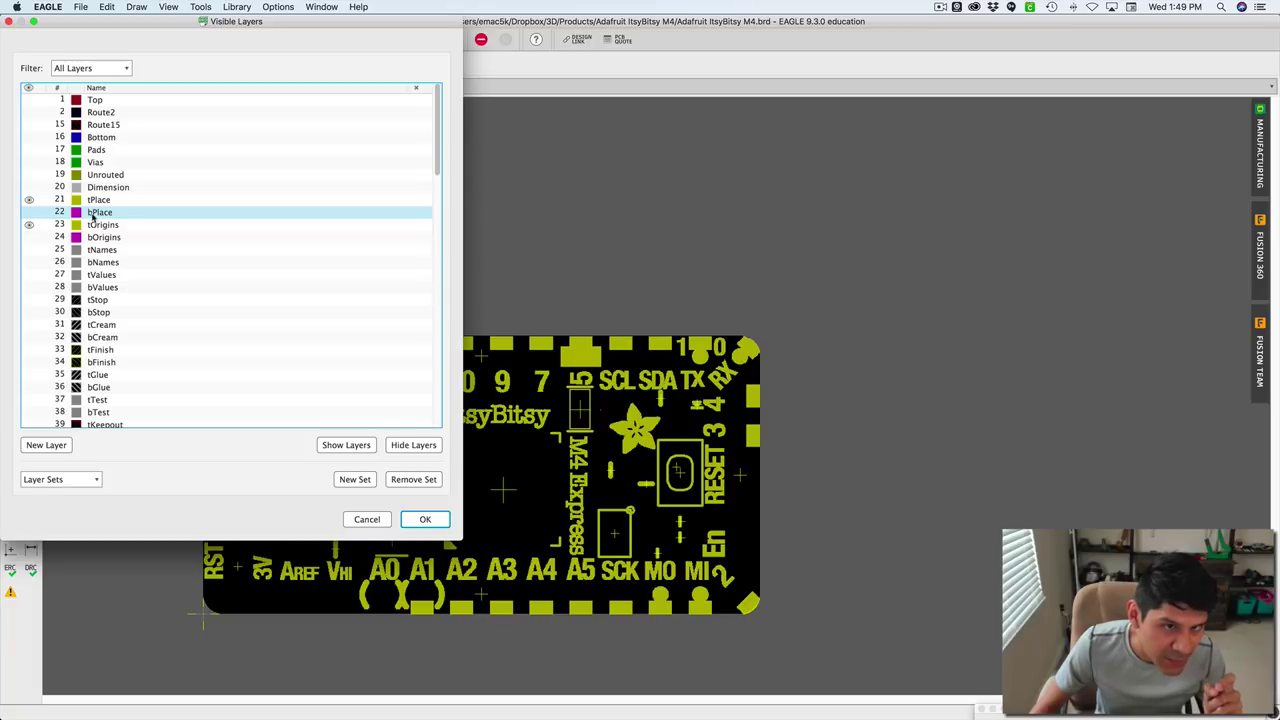
{"action": "left_click", "coordinate": [29, 212]}
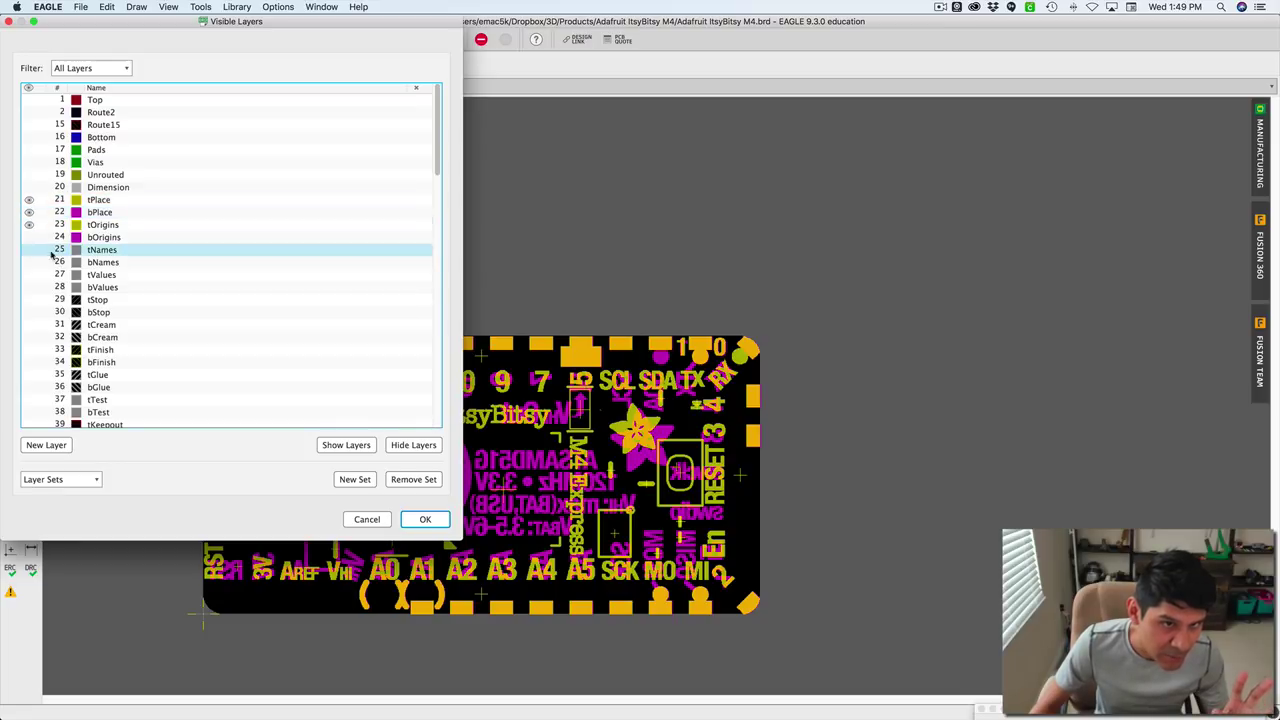
{"action": "left_click", "coordinate": [29, 201]}
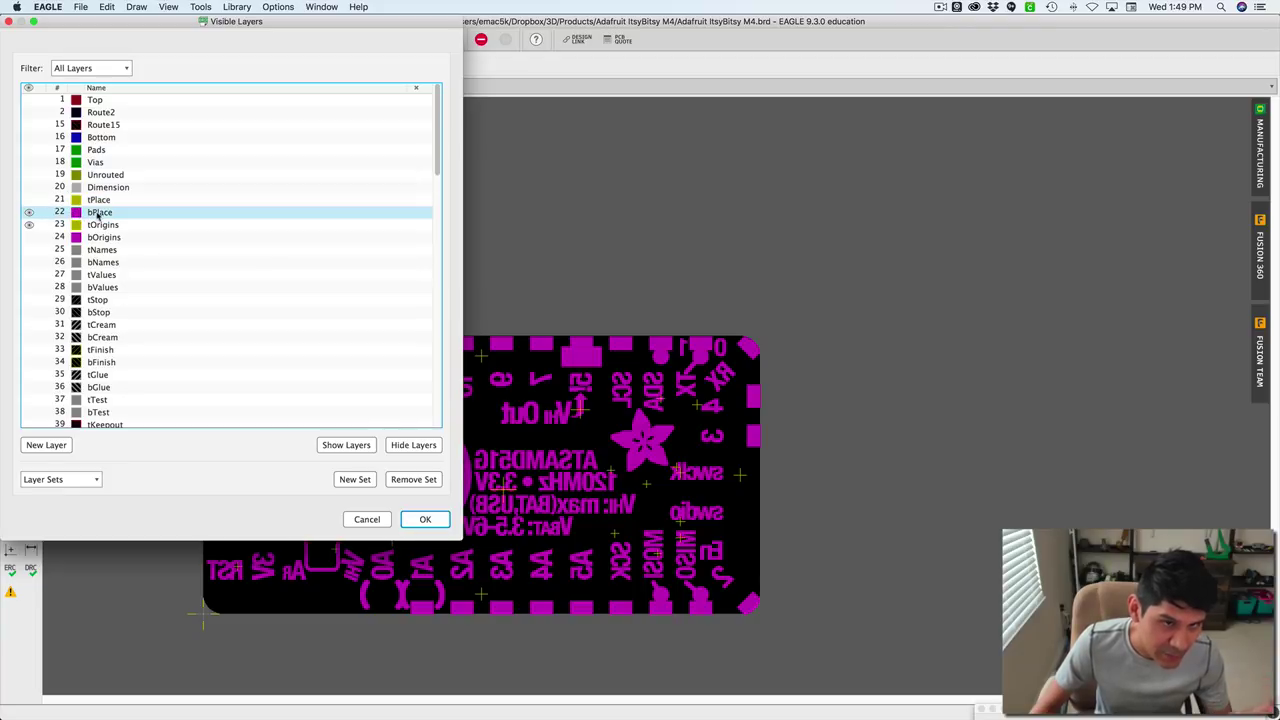
{"action": "left_click", "coordinate": [424, 519]}
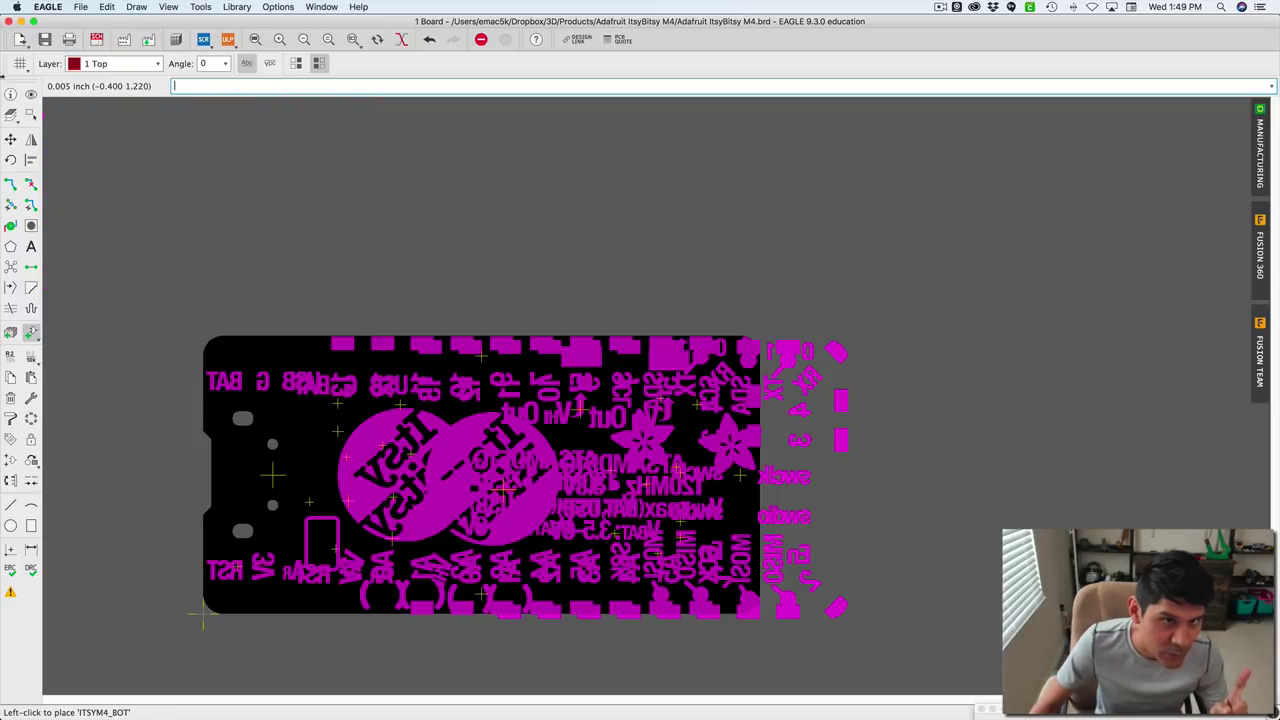
Stop placing the art and hide the tOrigins layer in Layer Settings.
{"action": "left_click", "coordinate": [10, 94]}
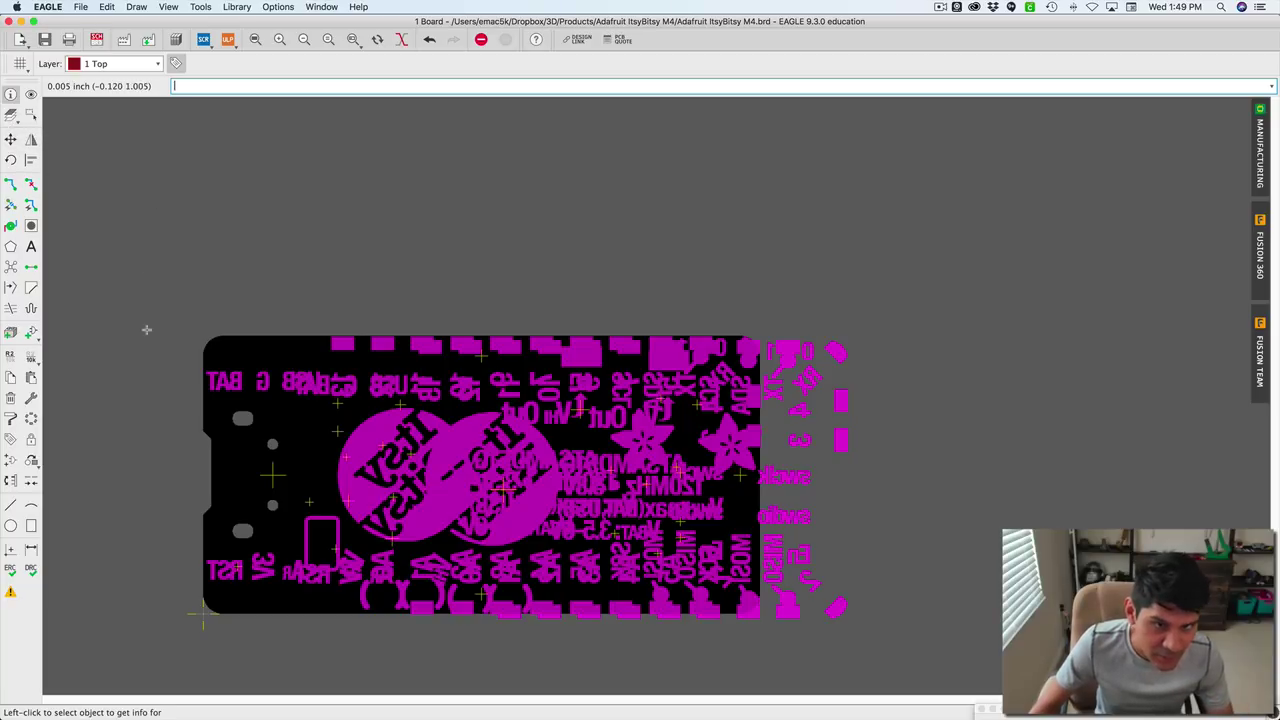
{"action": "left_click", "coordinate": [11, 118]}
{"action": "left_click_drag", "start_coordinate": [30, 199], "coordinate": [38, 236]}
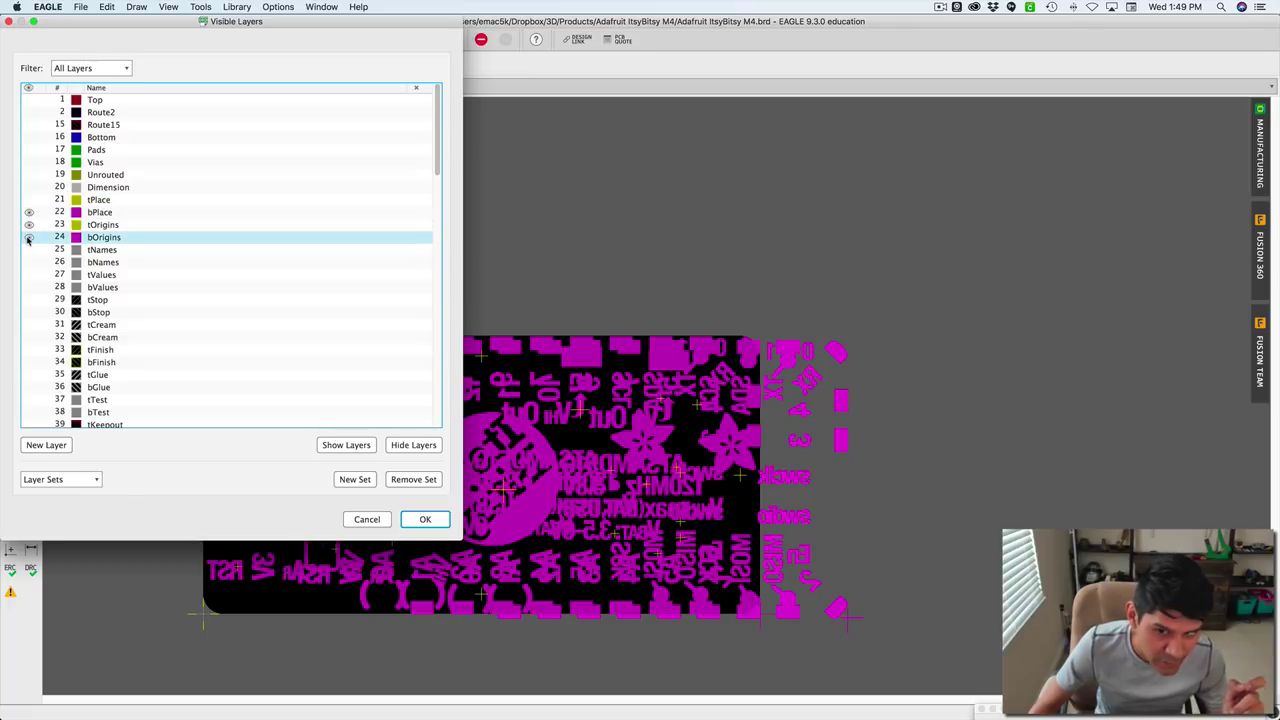
{"action": "left_click_drag", "start_coordinate": [29, 240], "coordinate": [32, 228]}
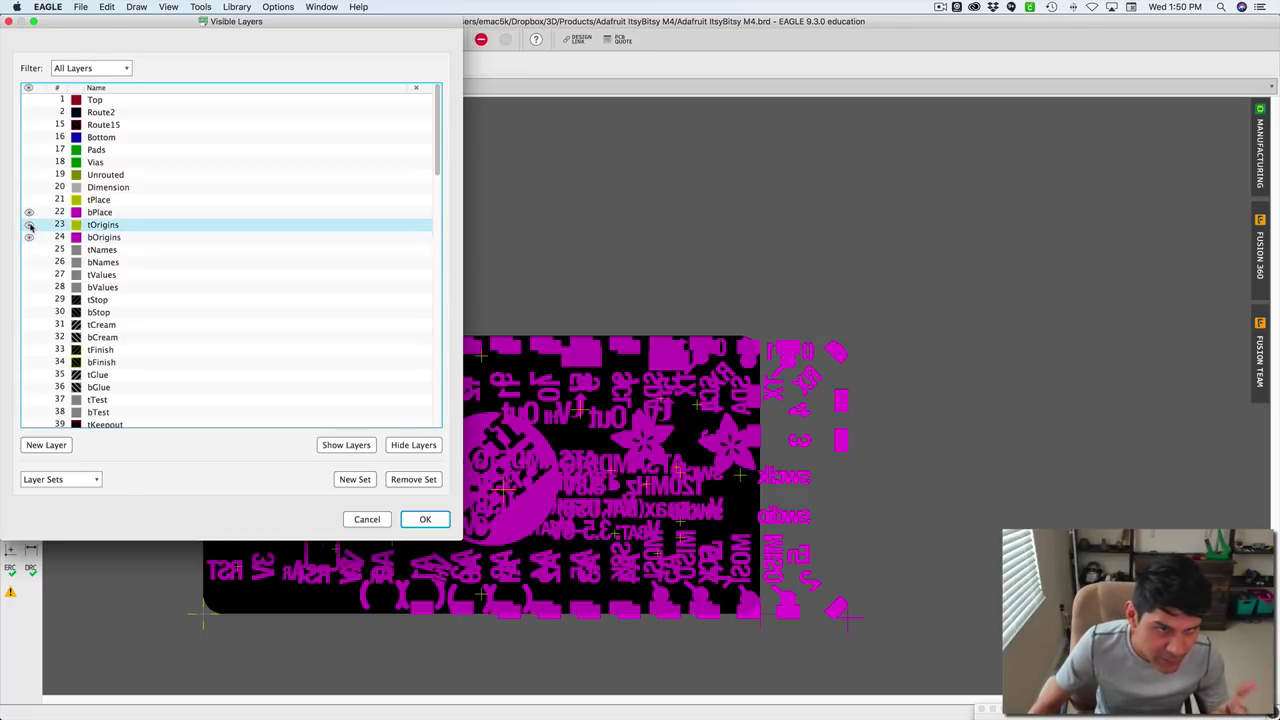
{"action": "left_click", "coordinate": [29, 226]}
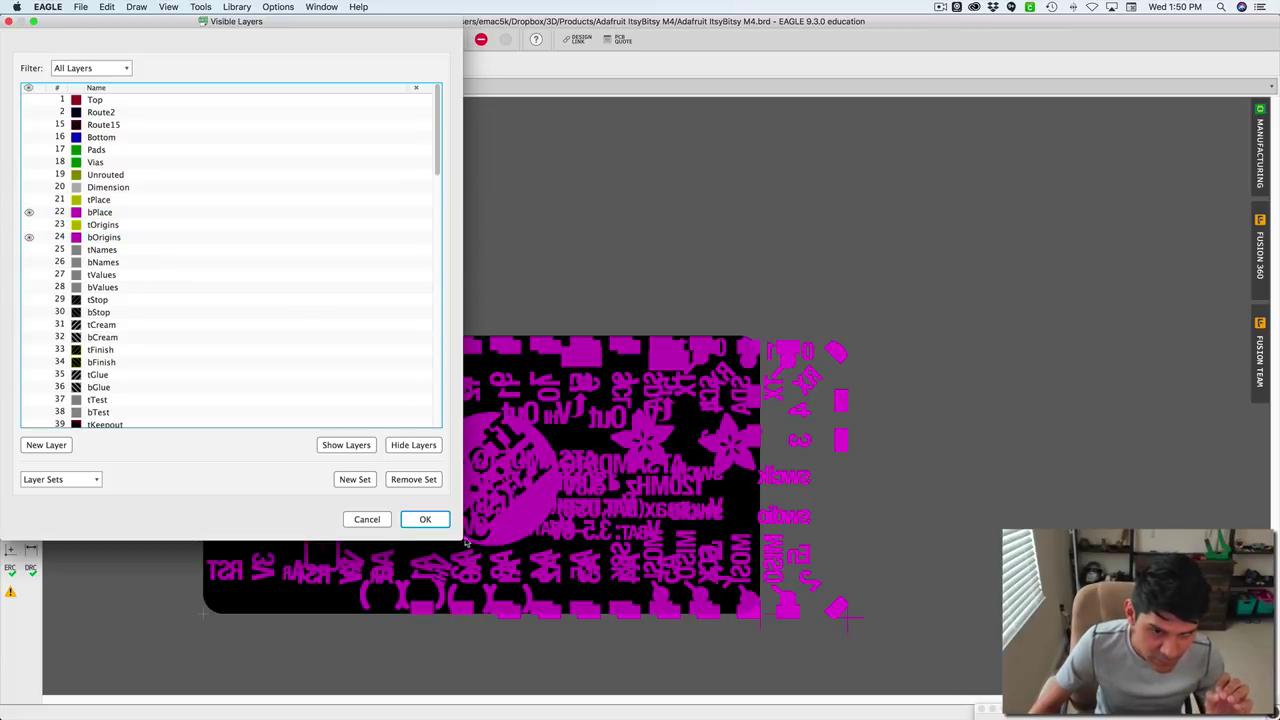
{"action": "left_click", "coordinate": [425, 519]}
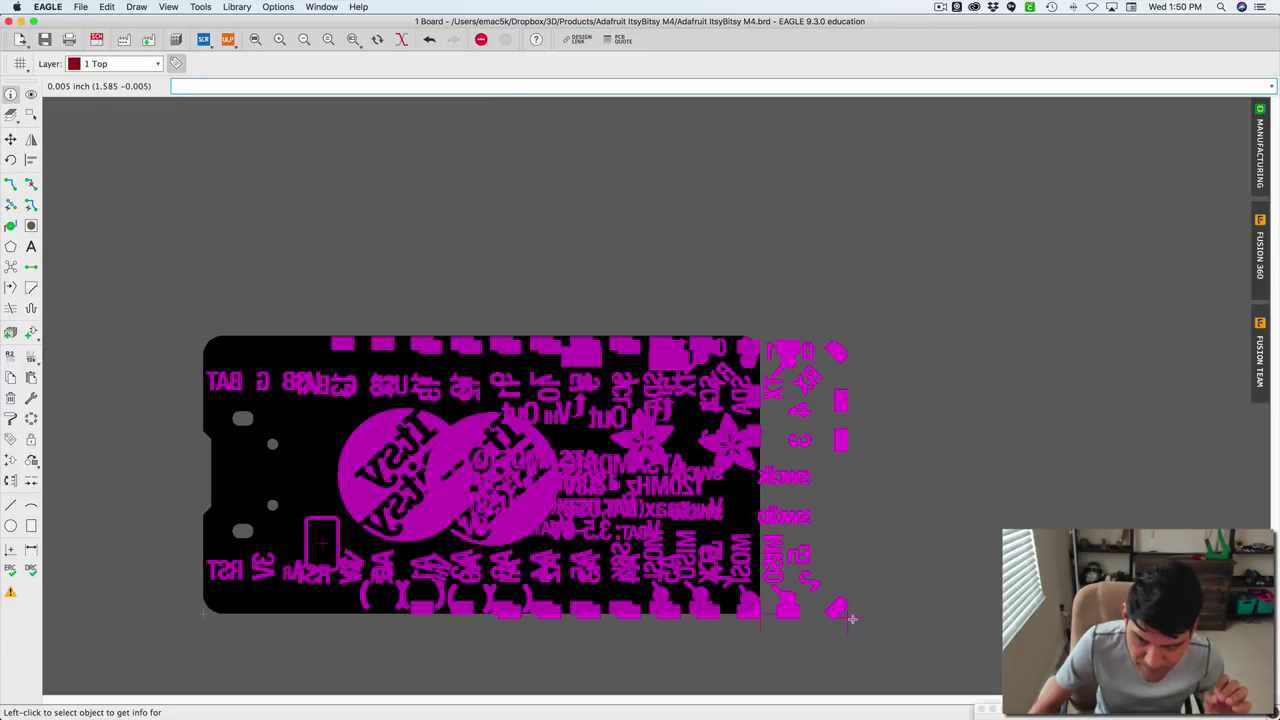
Nudge the U$4 ITSYM4_BOT art slightly up and to the right.
{"action": "scroll", "coordinate": [849, 617], "scroll_direction": "down", "scroll_amount": 3}
{"action": "scroll", "coordinate": [848, 617], "scroll_direction": "up", "scroll_amount": 8}
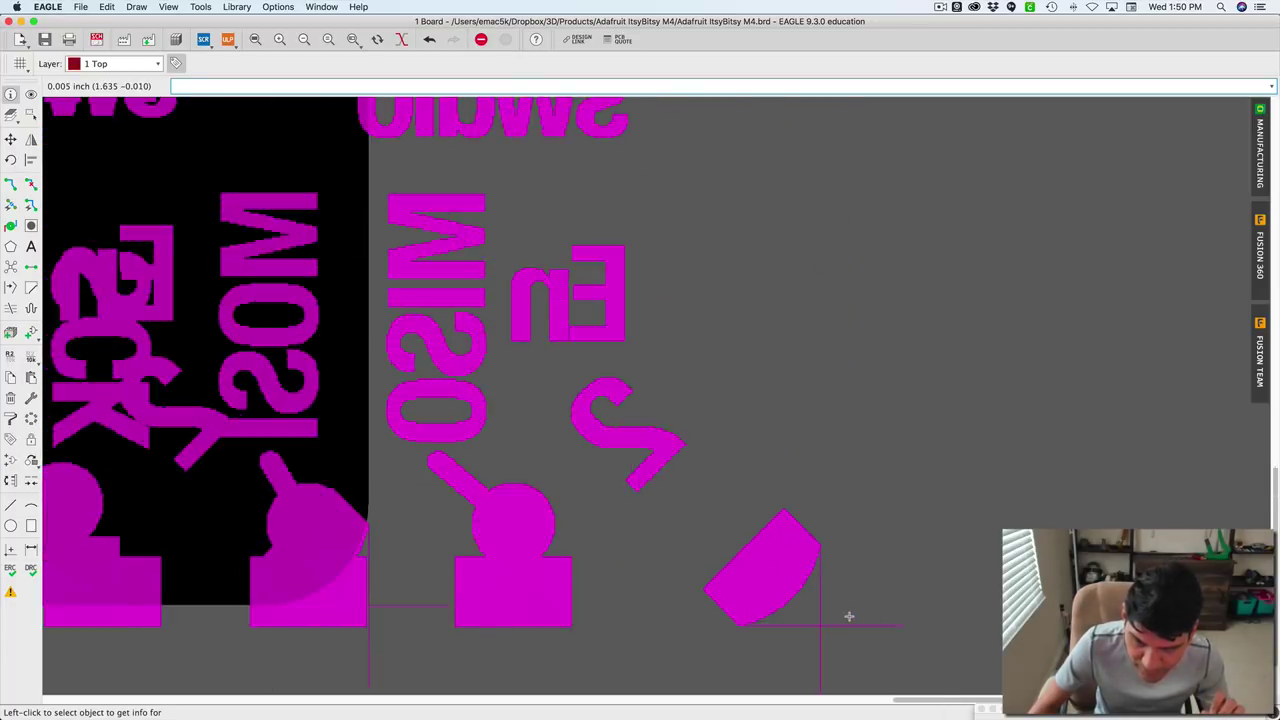
{"action": "scroll", "coordinate": [846, 617], "scroll_direction": "down", "scroll_amount": 1}
{"action": "middle_click_drag", "start_coordinate": [846, 617], "coordinate": [849, 517]}
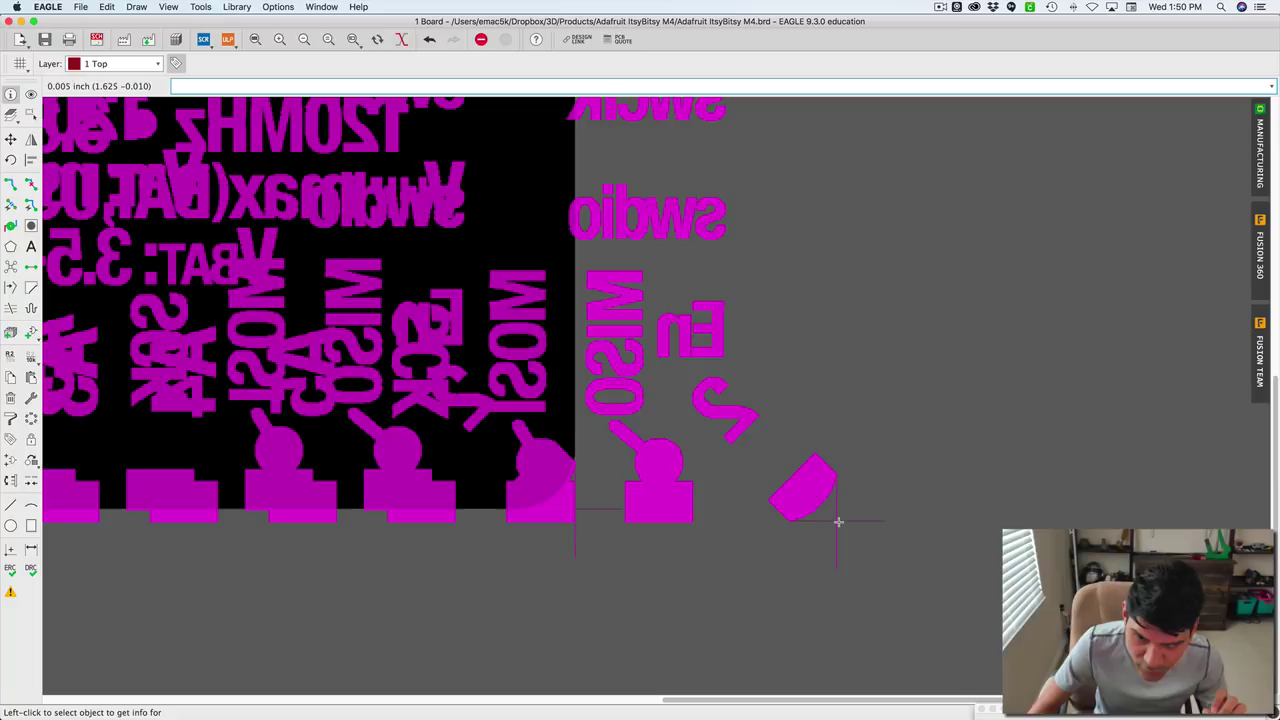
{"action": "right_click", "coordinate": [838, 522]}
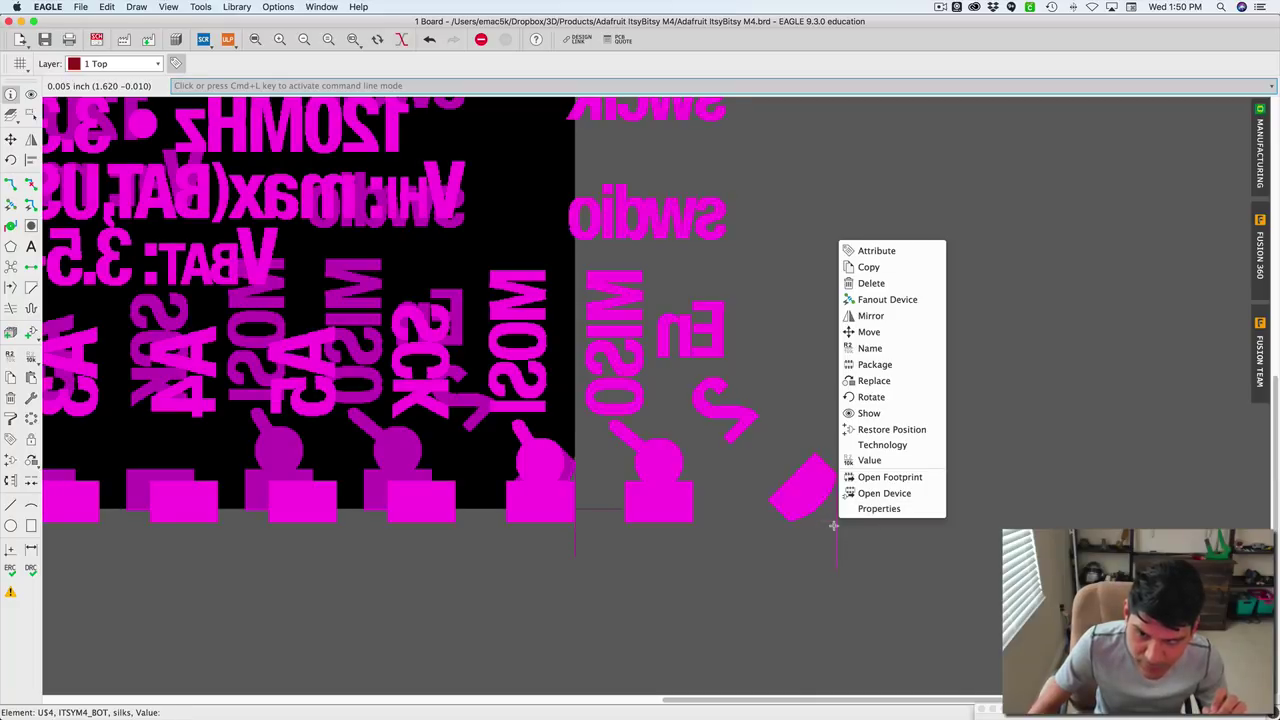
{"action": "left_click", "coordinate": [834, 523]}
{"action": "right_click", "coordinate": [838, 526]}
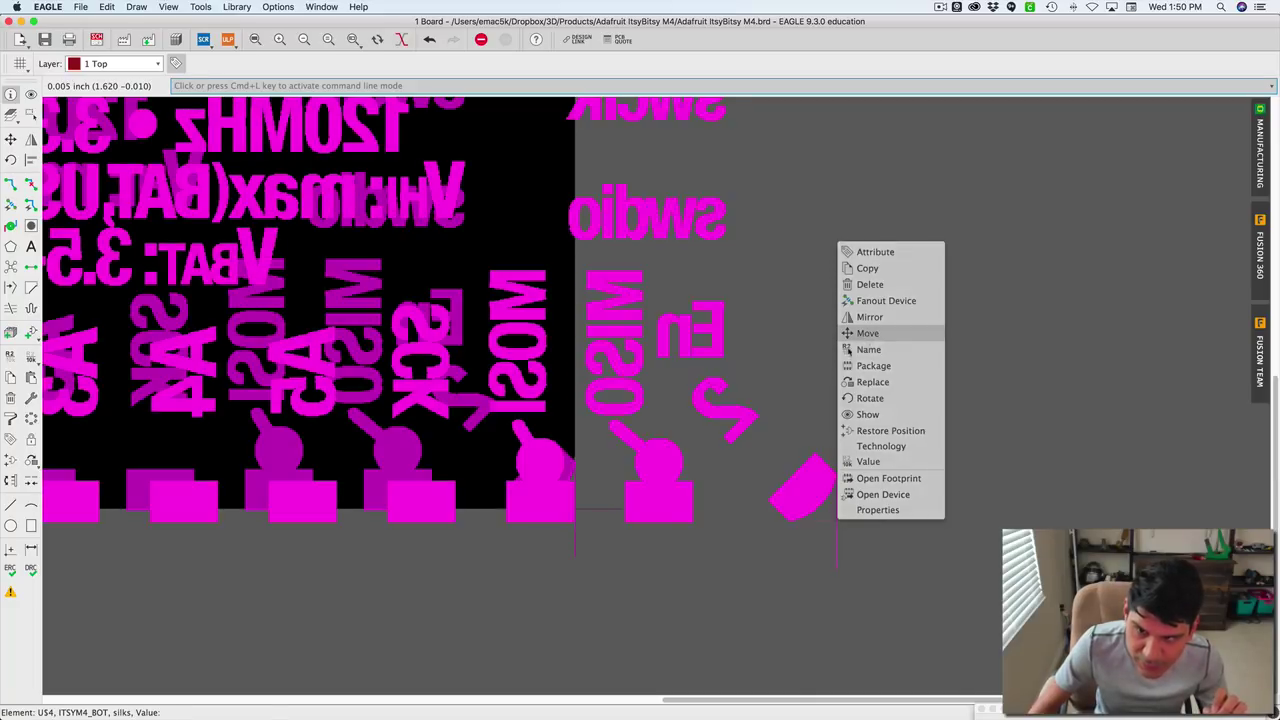
{"action": "left_click", "coordinate": [866, 333]}
{"action": "left_click", "coordinate": [864, 289]}
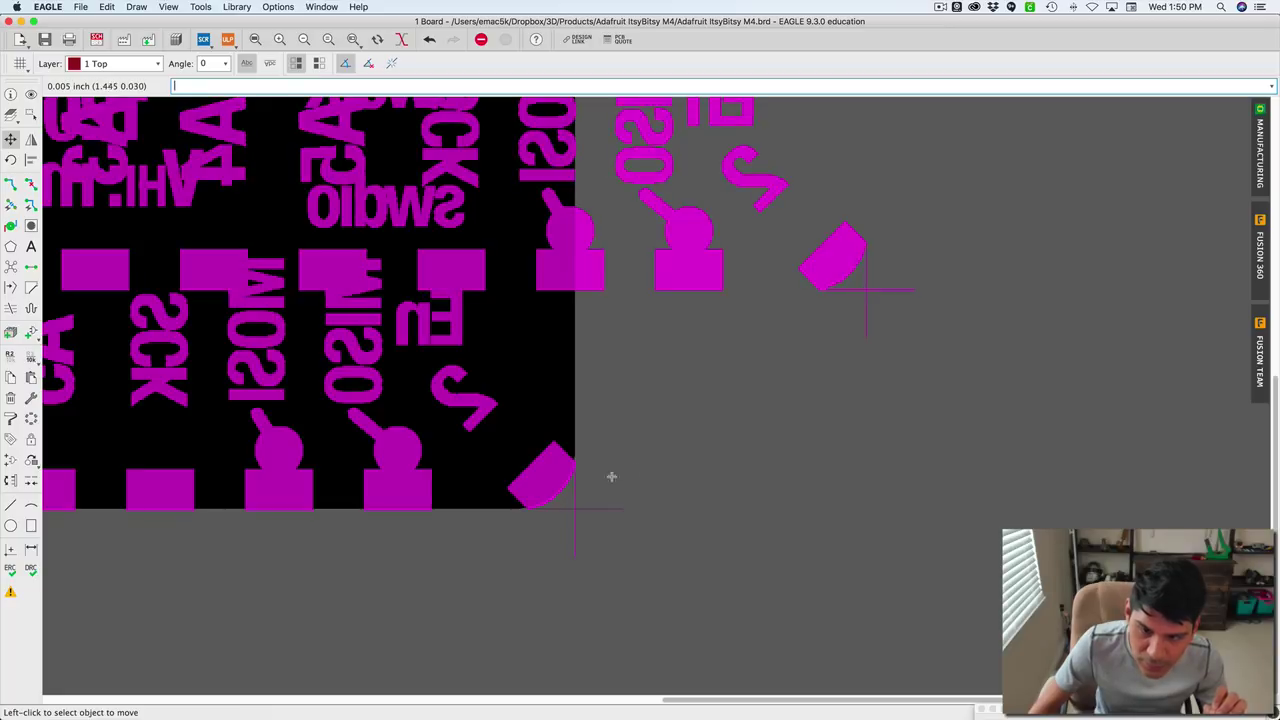
Check U$5's X position of 1.4, then delete the duplicate U$5 art.
{"action": "right_click", "coordinate": [576, 510]}
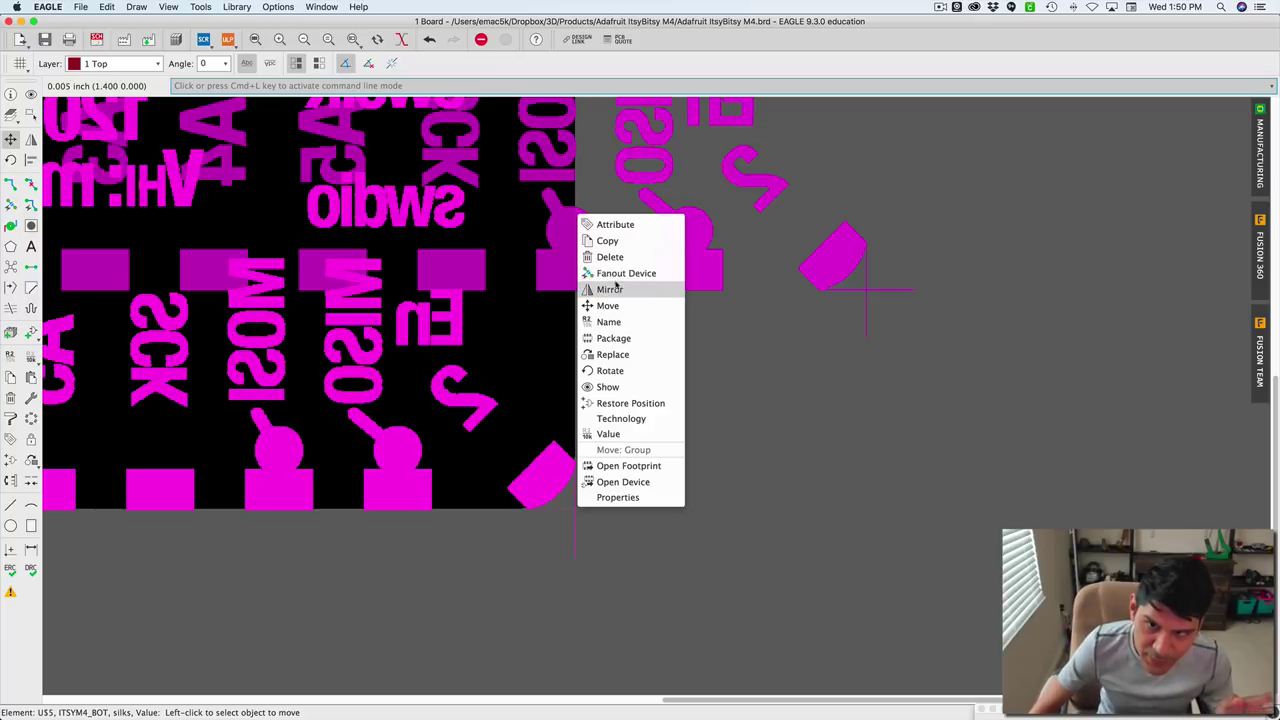
{"action": "left_click", "coordinate": [617, 497]}
{"action": "left_click", "coordinate": [729, 270]}
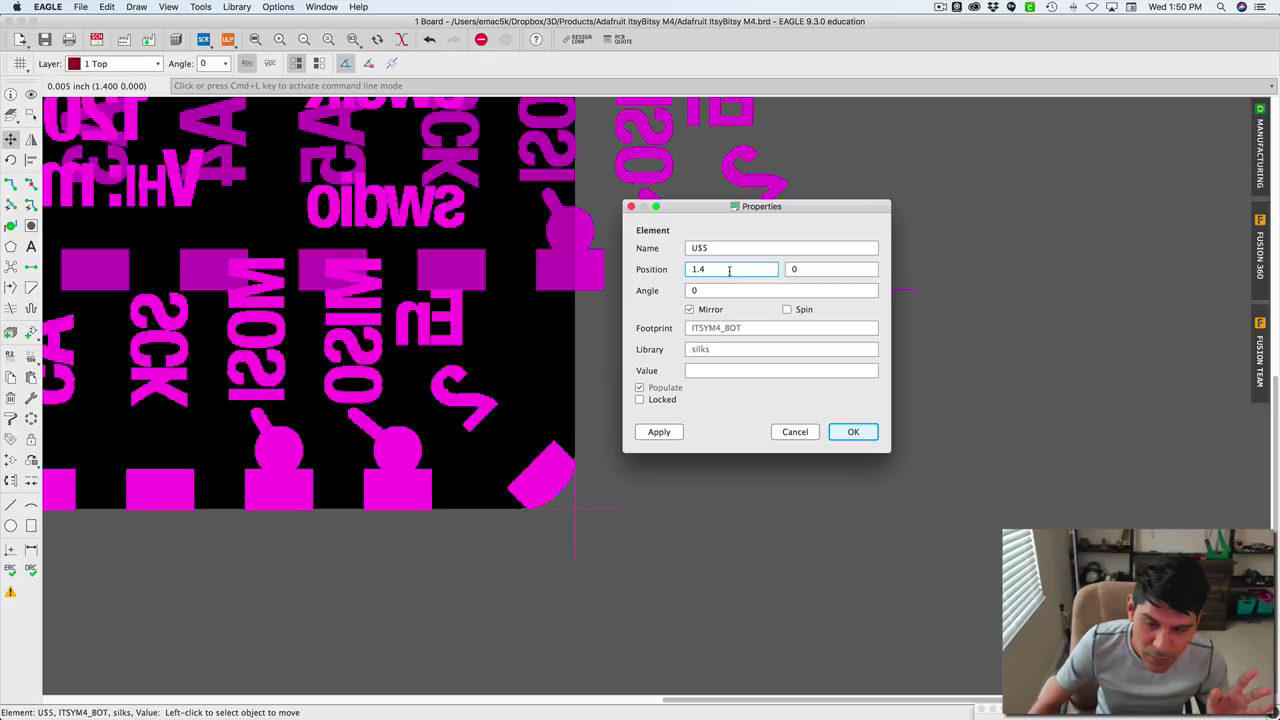
{"action": "double_click", "coordinate": [698, 269]}
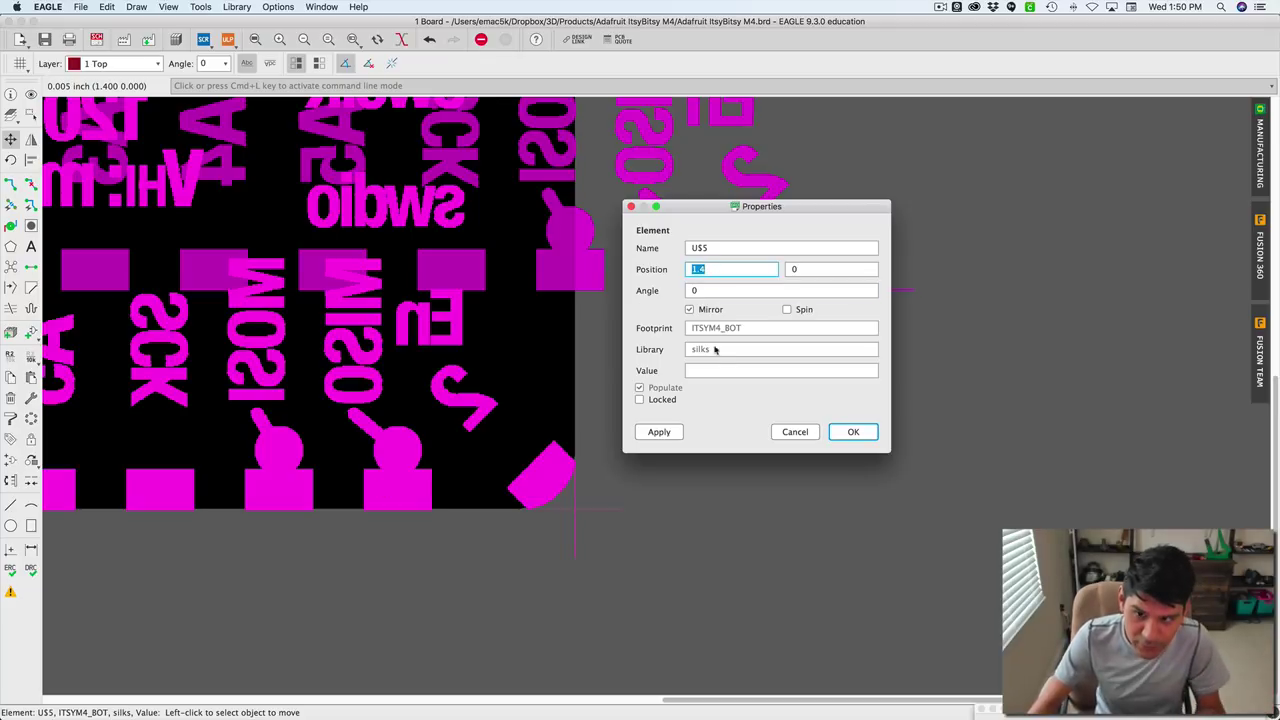
{"action": "left_click", "coordinate": [795, 431]}
{"action": "right_click", "coordinate": [579, 508]}
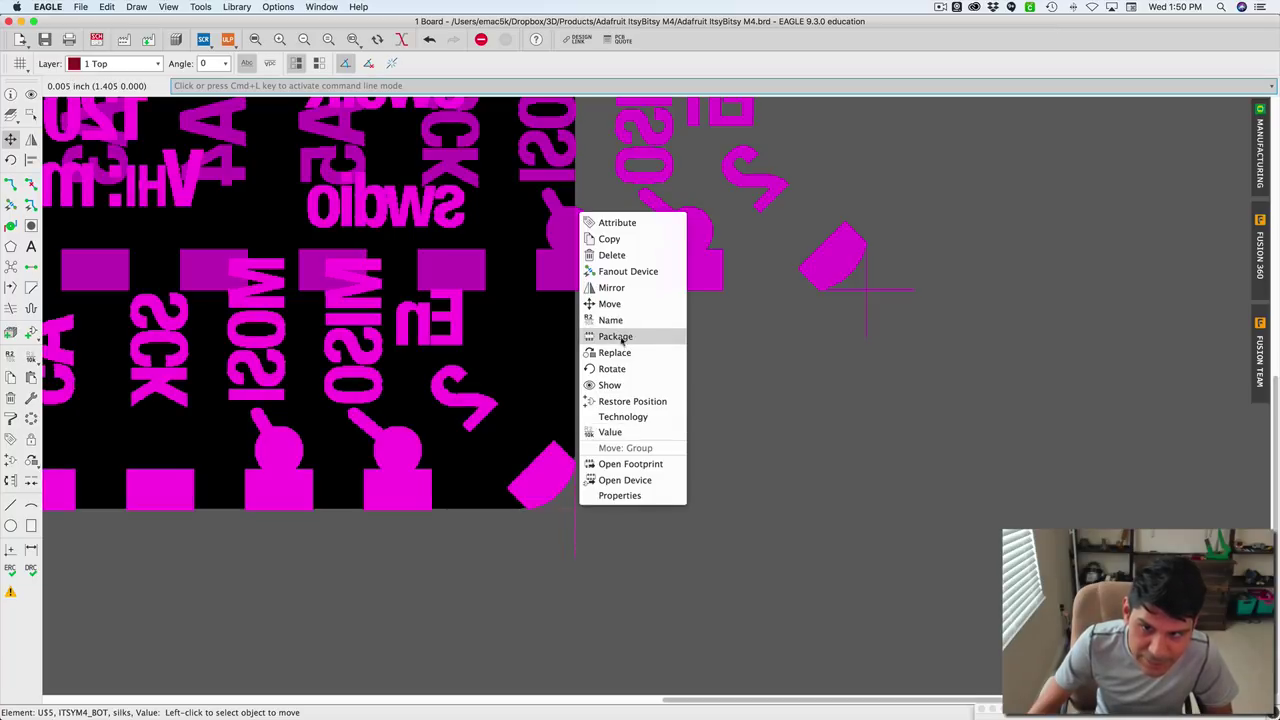
{"action": "left_click", "coordinate": [611, 255]}
{"action": "scroll", "coordinate": [584, 440], "scroll_direction": "down", "scroll_amount": 4}
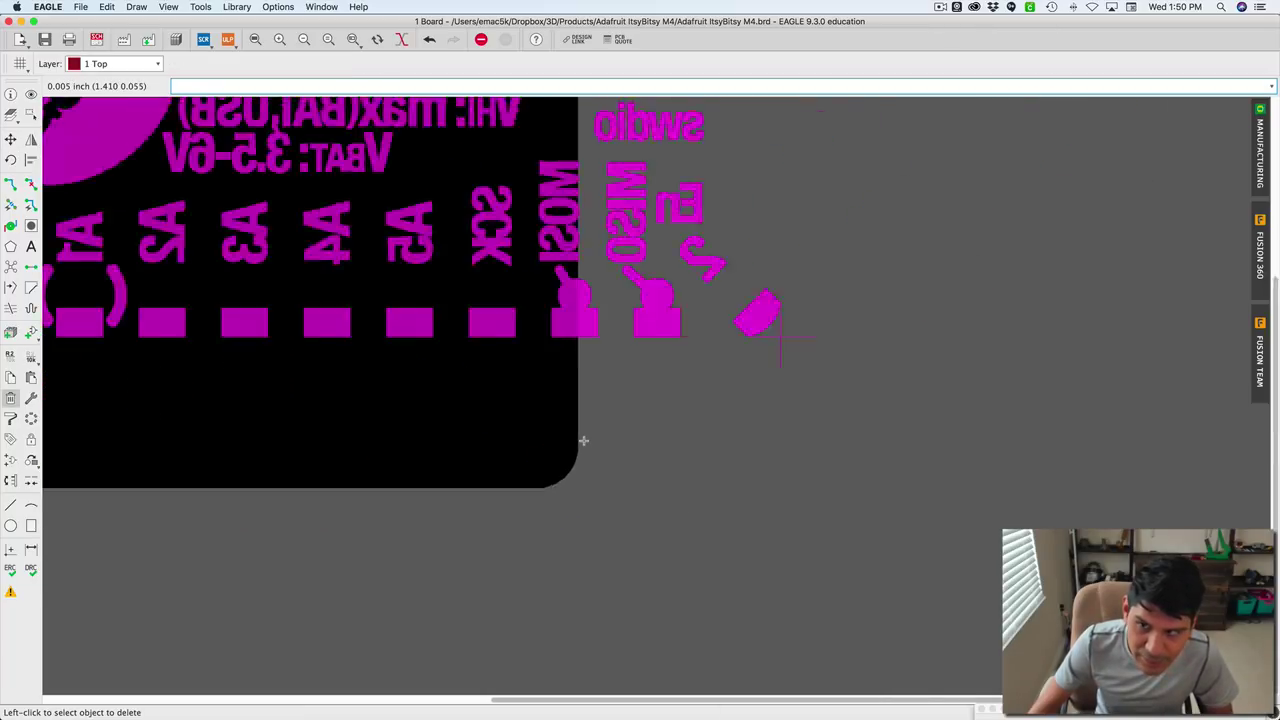
Set U$4's position to X 1.4, Y 0 and apply it.
{"action": "right_click", "coordinate": [722, 370]}
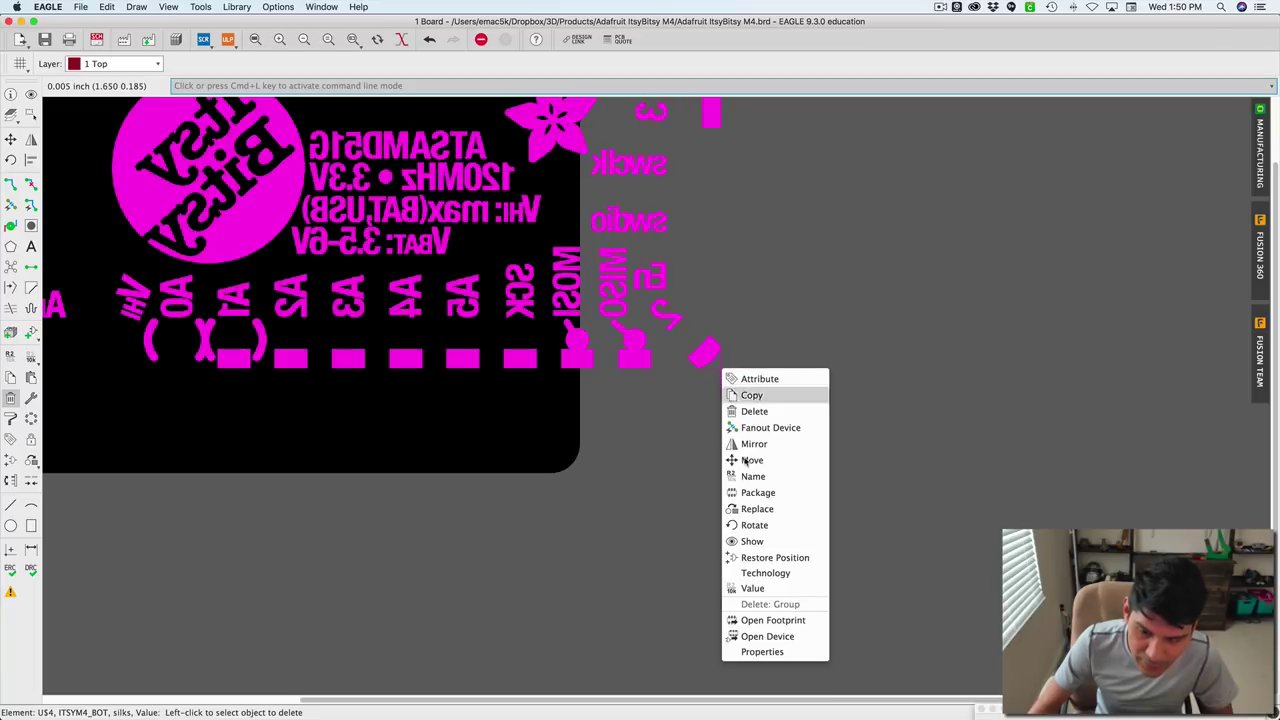
{"action": "left_click", "coordinate": [762, 651]}
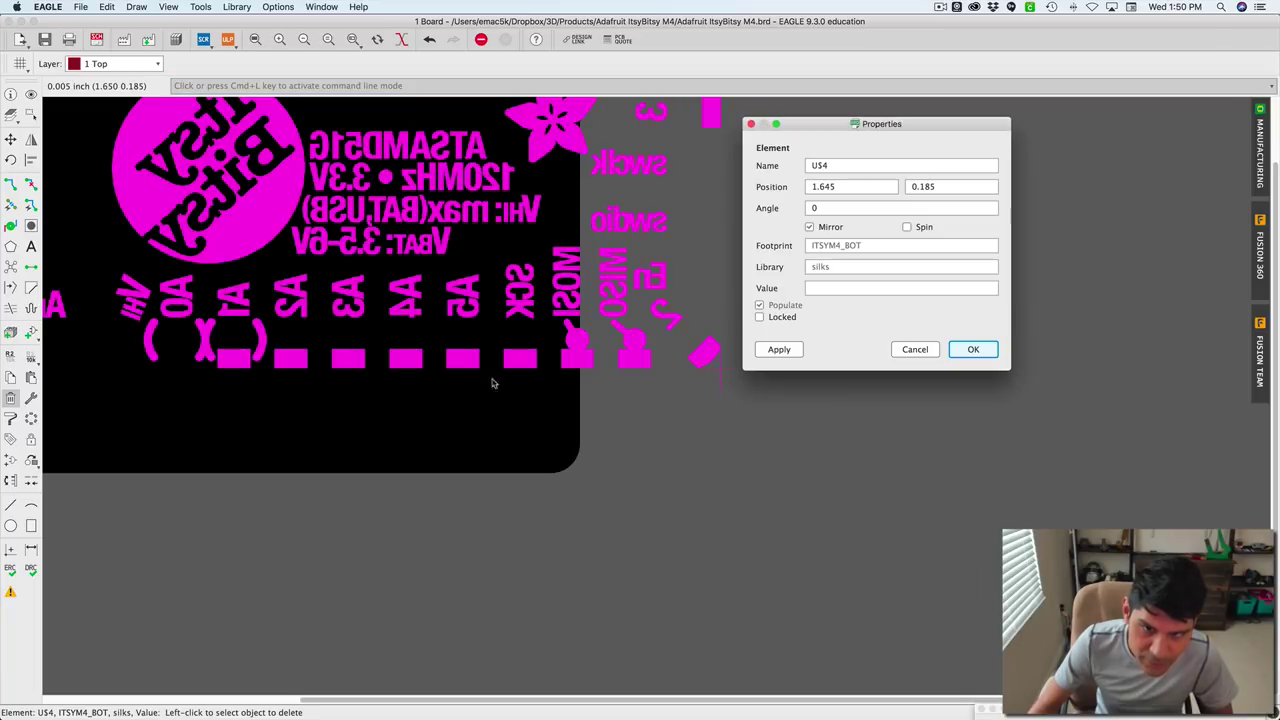
{"action": "double_click", "coordinate": [851, 184]}
{"action": "type", "text": "1.4"}
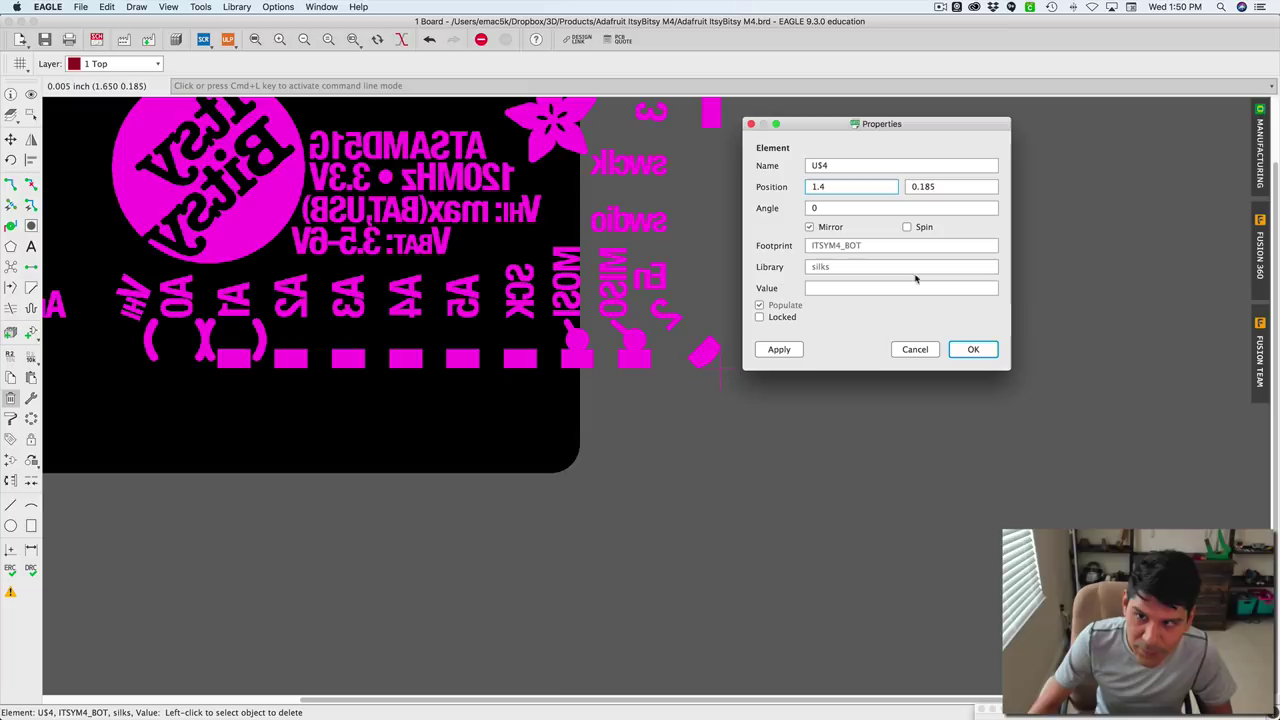
{"action": "double_click", "coordinate": [935, 187]}
{"action": "type", "text": "0"}
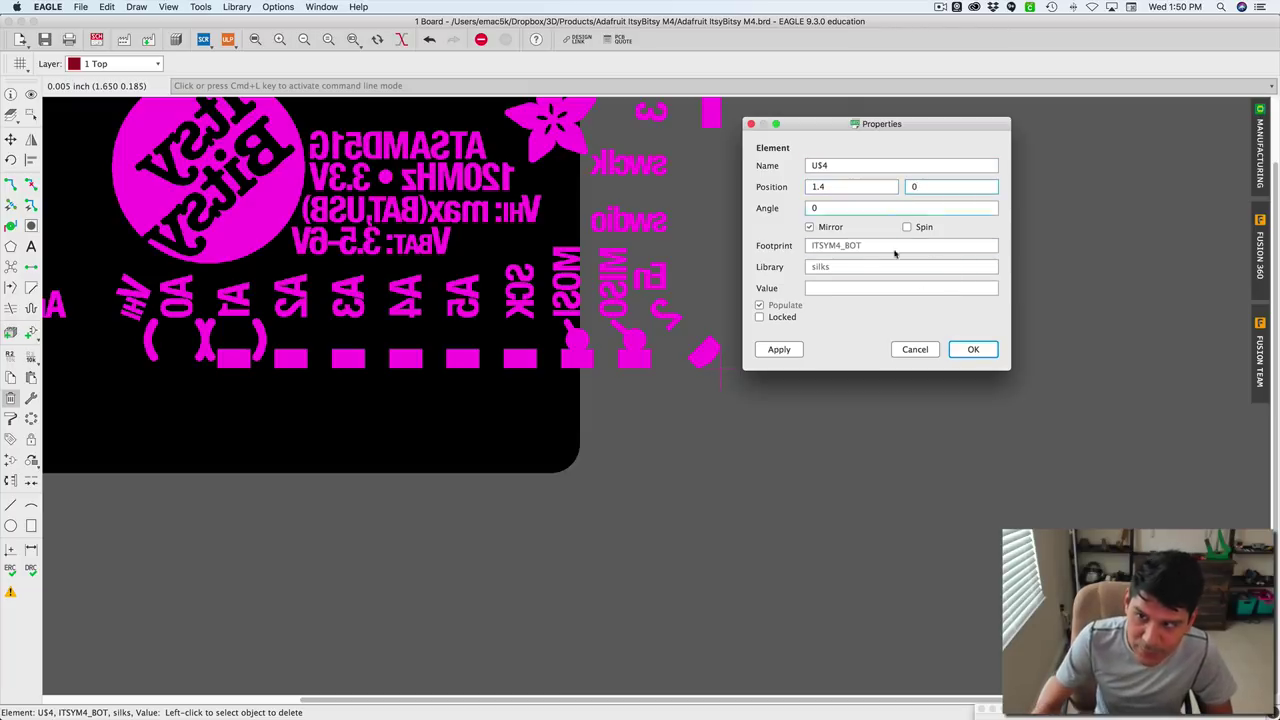
{"action": "left_click", "coordinate": [787, 346]}
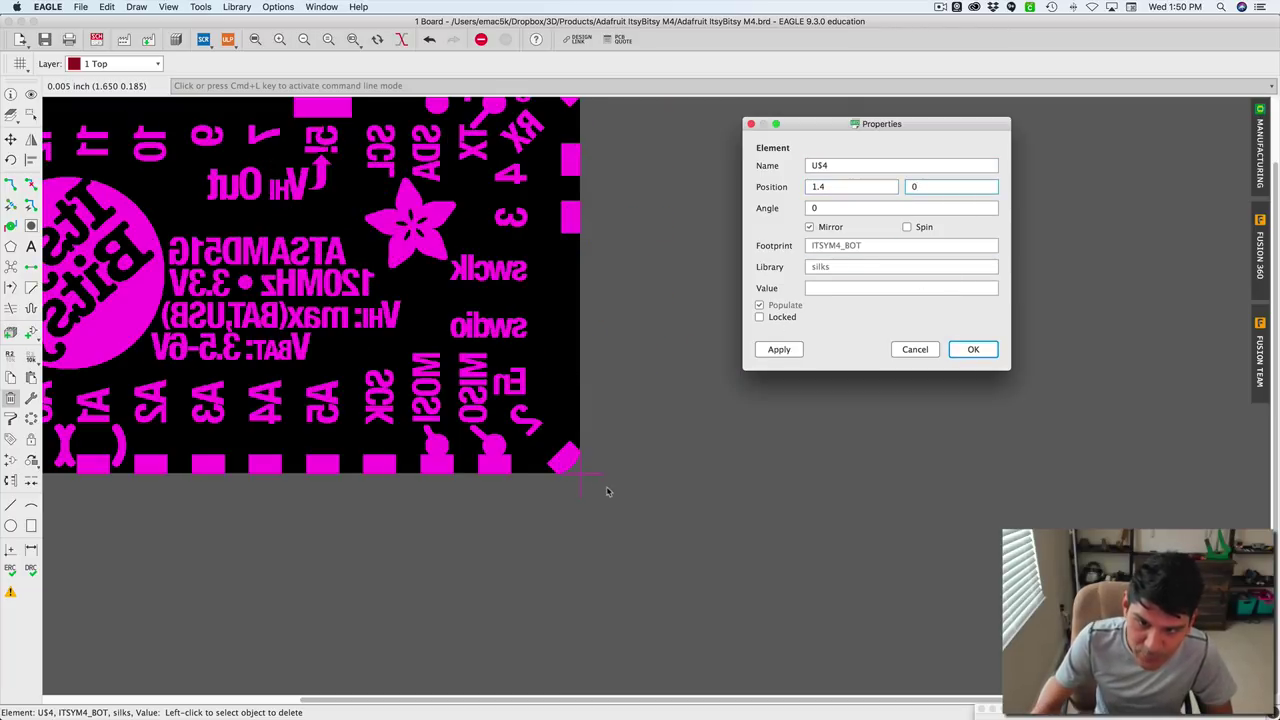
{"action": "left_click", "coordinate": [973, 349]}
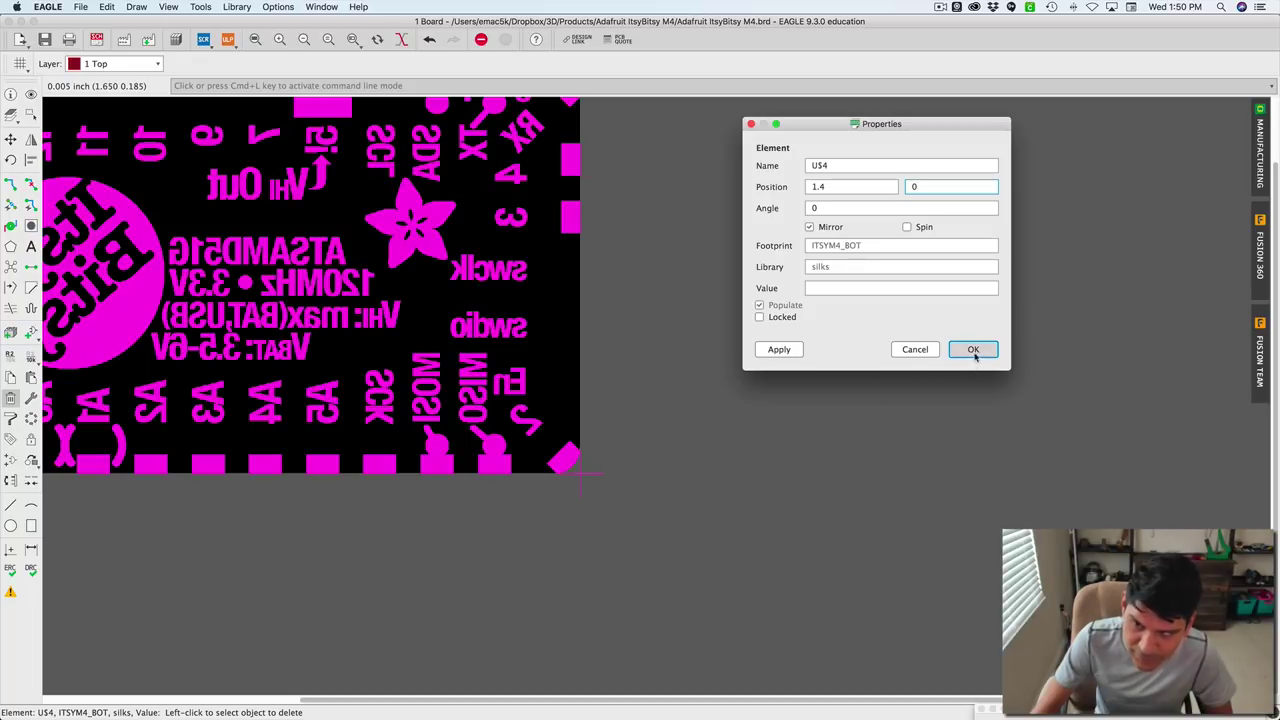
{"action": "middle_click_drag", "start_coordinate": [670, 322], "coordinate": [1010, 480]}
{"action": "scroll", "coordinate": [1010, 480], "scroll_direction": "down", "scroll_amount": 3}
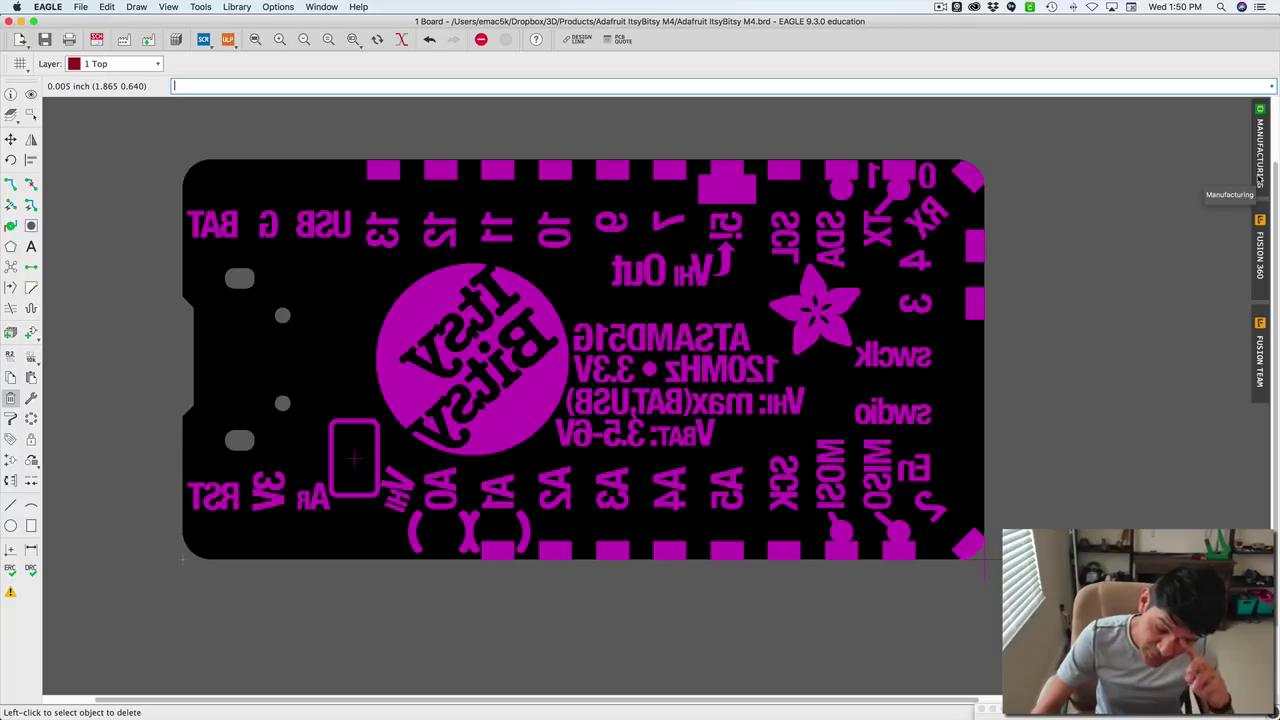
{"action": "left_click", "coordinate": [1259, 183]}
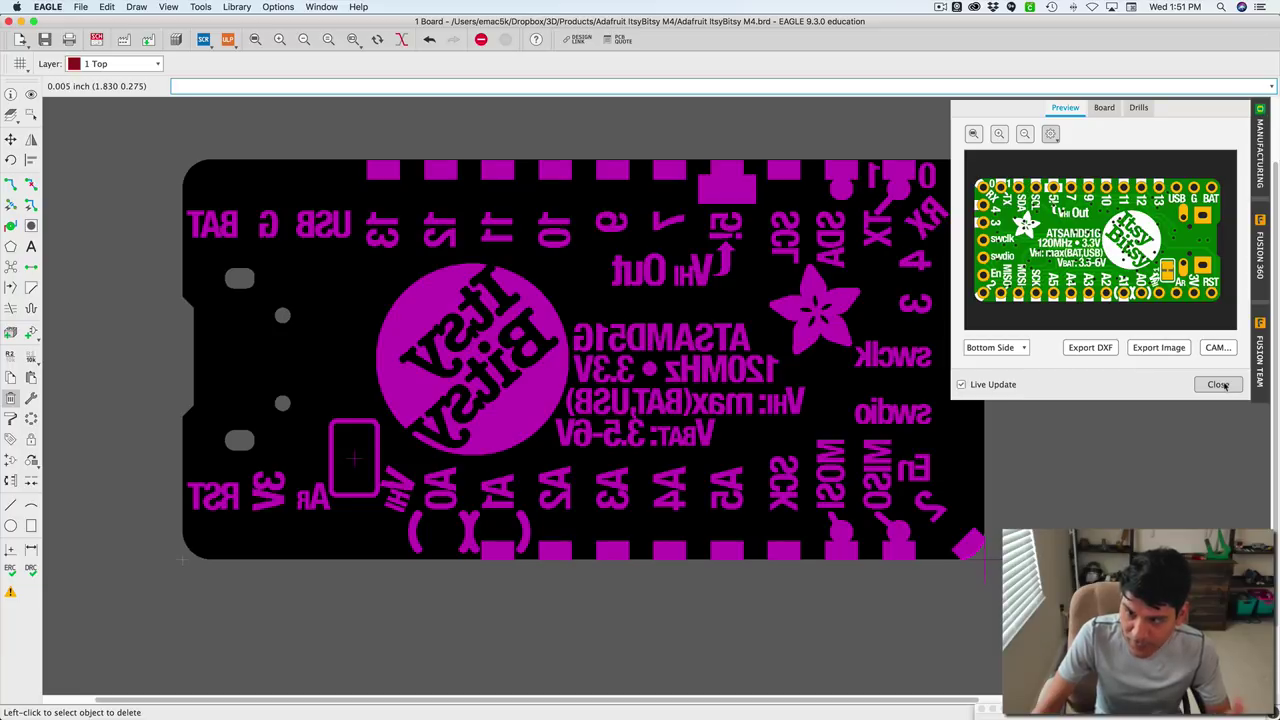
{"action": "left_click", "coordinate": [1218, 385]}
Delete the old silkscreen art, then add the HACKSTER footprint from the silks library.
{"action": "right_click", "coordinate": [988, 565]}
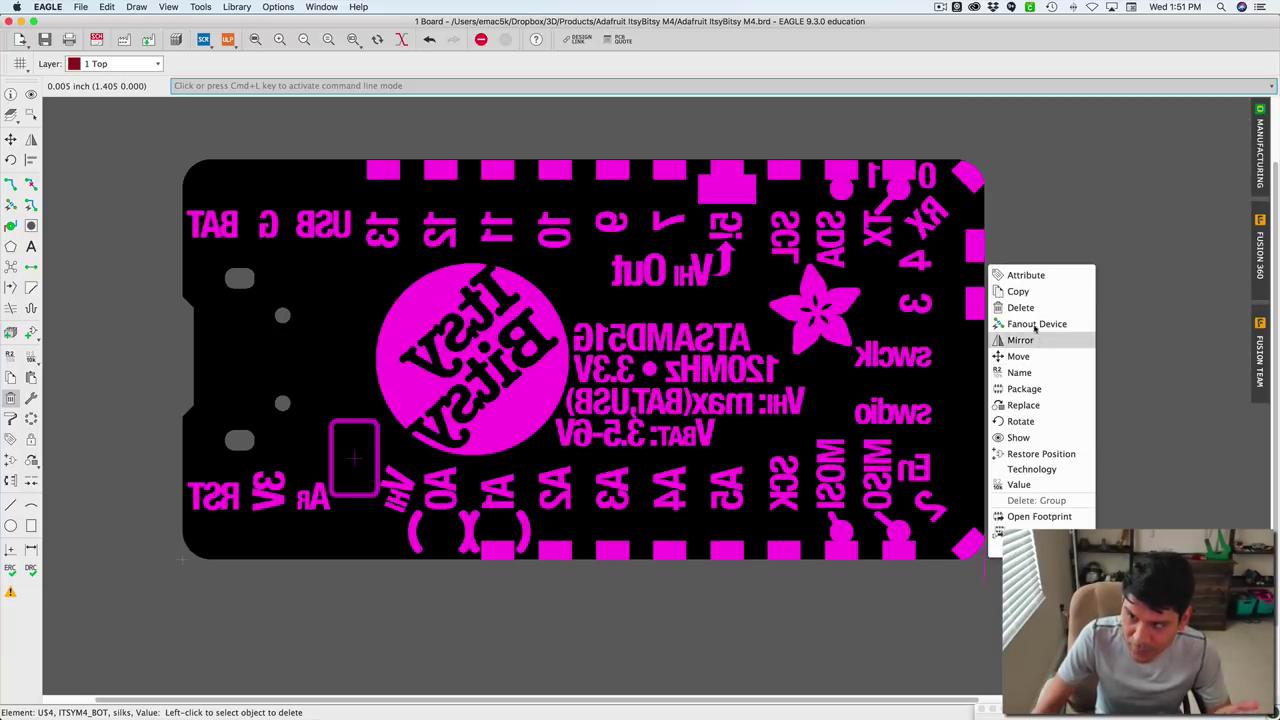
{"action": "left_click", "coordinate": [1024, 307]}
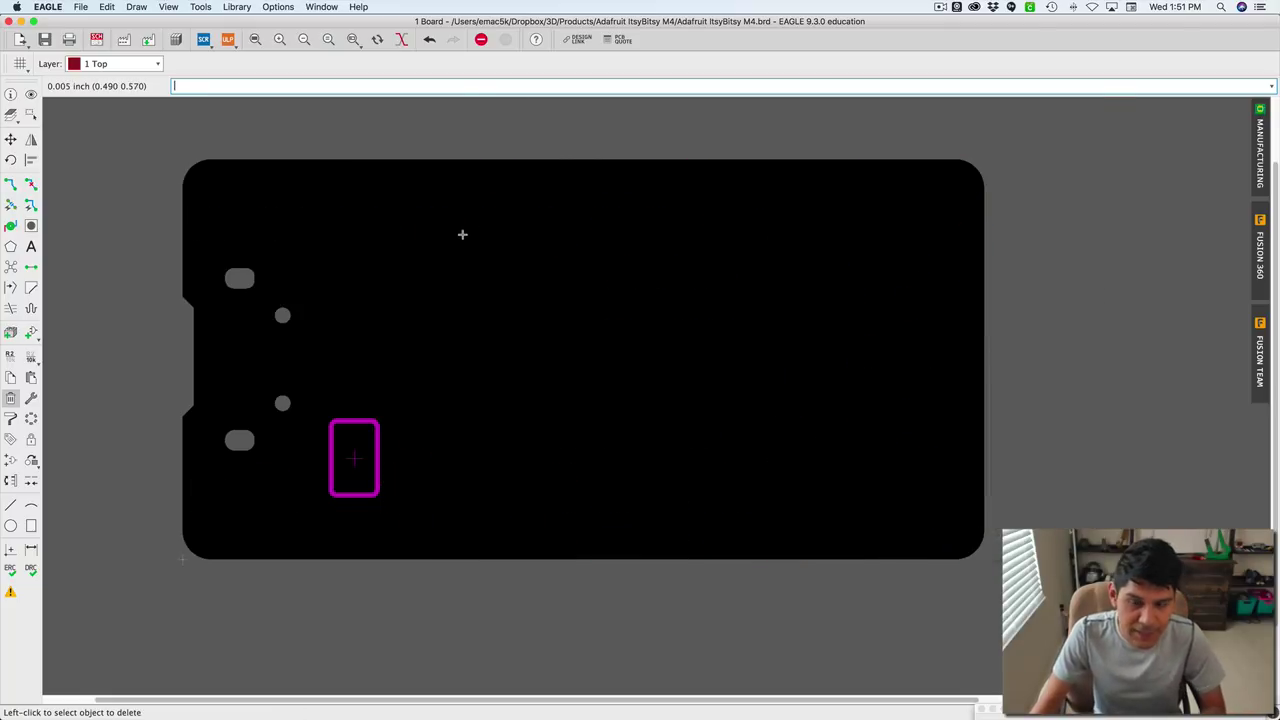
{"action": "key", "text": "super+grave"}
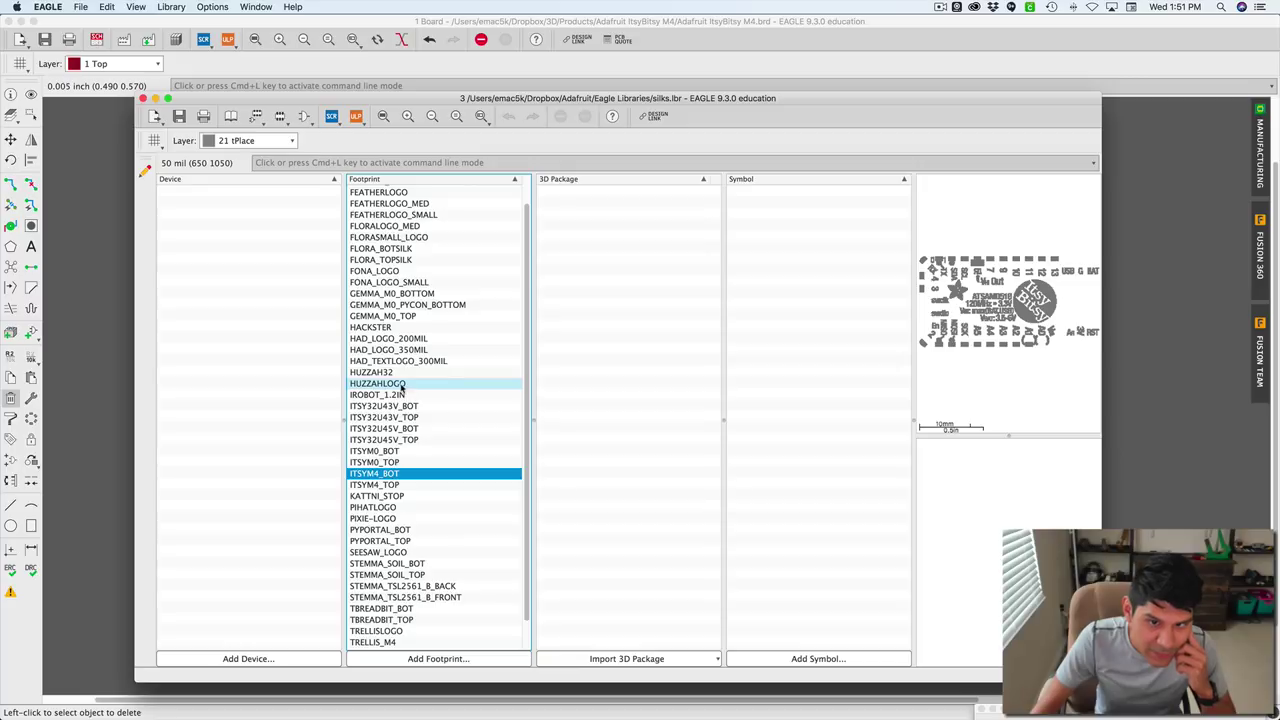
{"action": "left_click", "coordinate": [398, 328]}
{"action": "right_click", "coordinate": [397, 330]}
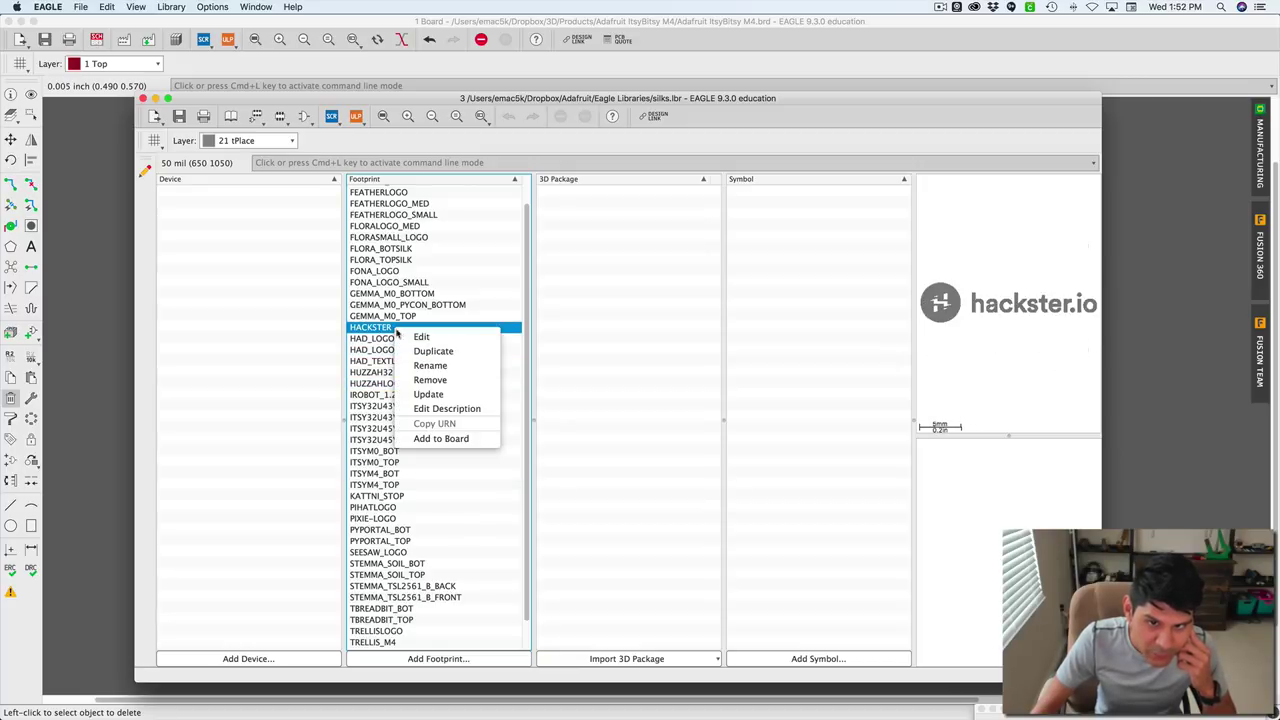
{"action": "left_click", "coordinate": [441, 439]}
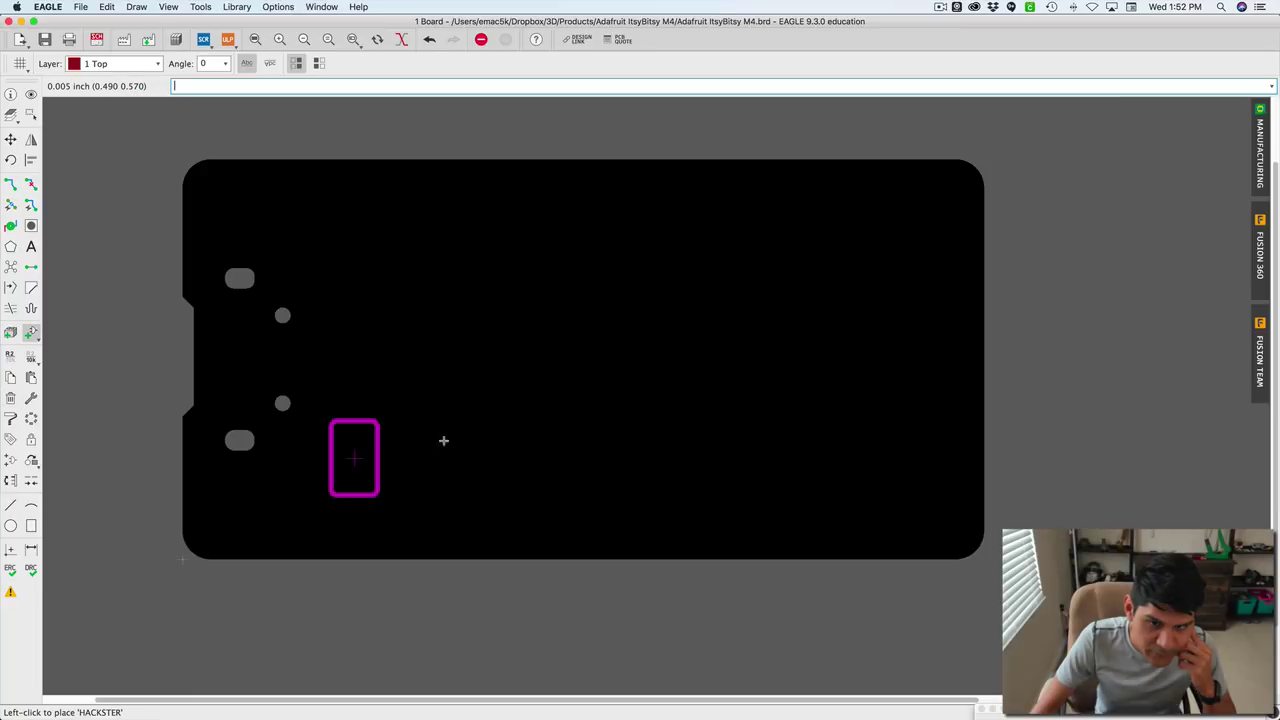
{"action": "scroll", "coordinate": [446, 380], "scroll_direction": "down", "scroll_amount": 3}
{"action": "scroll", "coordinate": [441, 362], "scroll_direction": "up", "scroll_amount": 3}
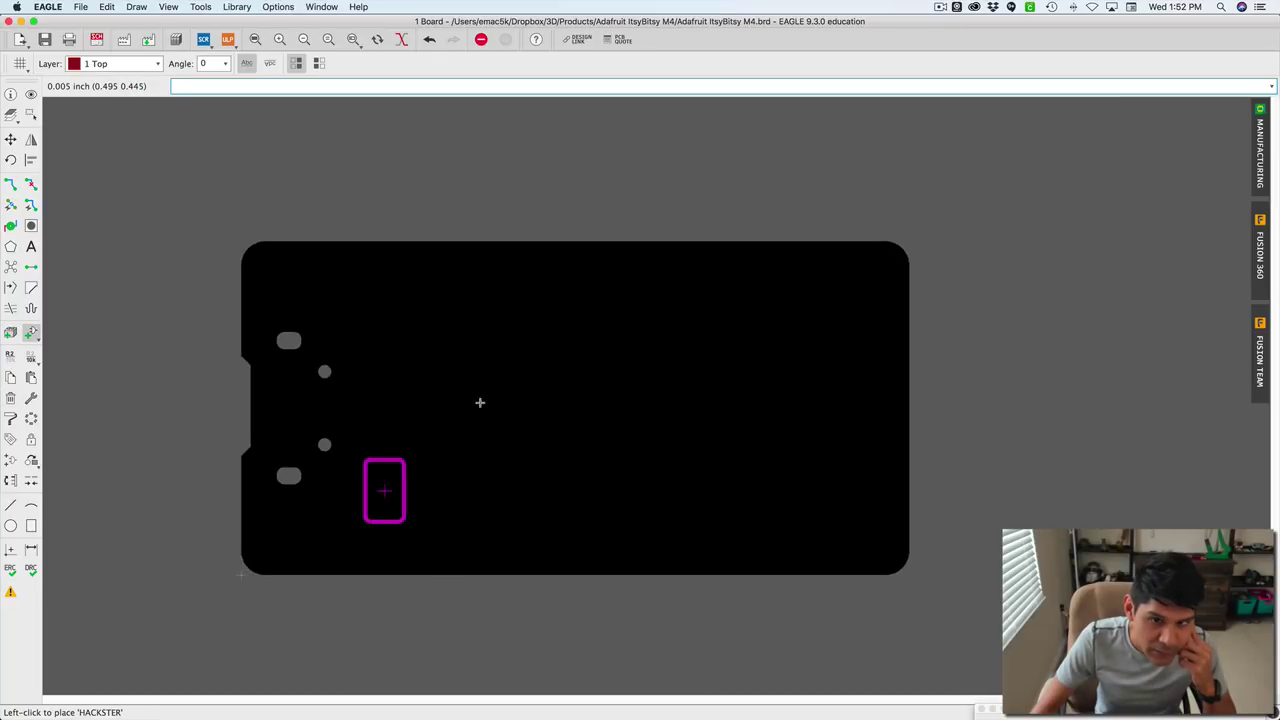
{"action": "scroll", "coordinate": [477, 403], "scroll_direction": "up", "scroll_amount": 1}
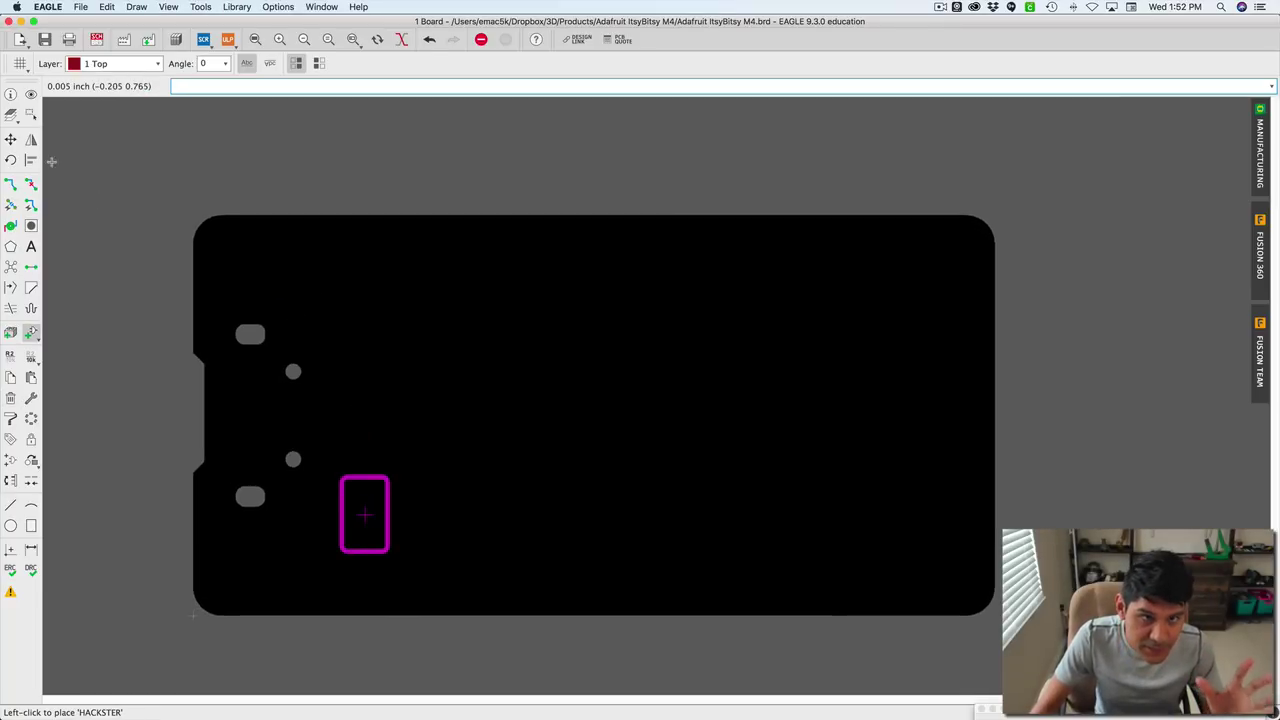
Show the tPlace layer, place the HACKSTER logo mirrored, and open the Manufacturing preview.
{"action": "left_click", "coordinate": [10, 114]}
{"action": "left_click", "coordinate": [45, 141]}
{"action": "left_click", "coordinate": [42, 200]}
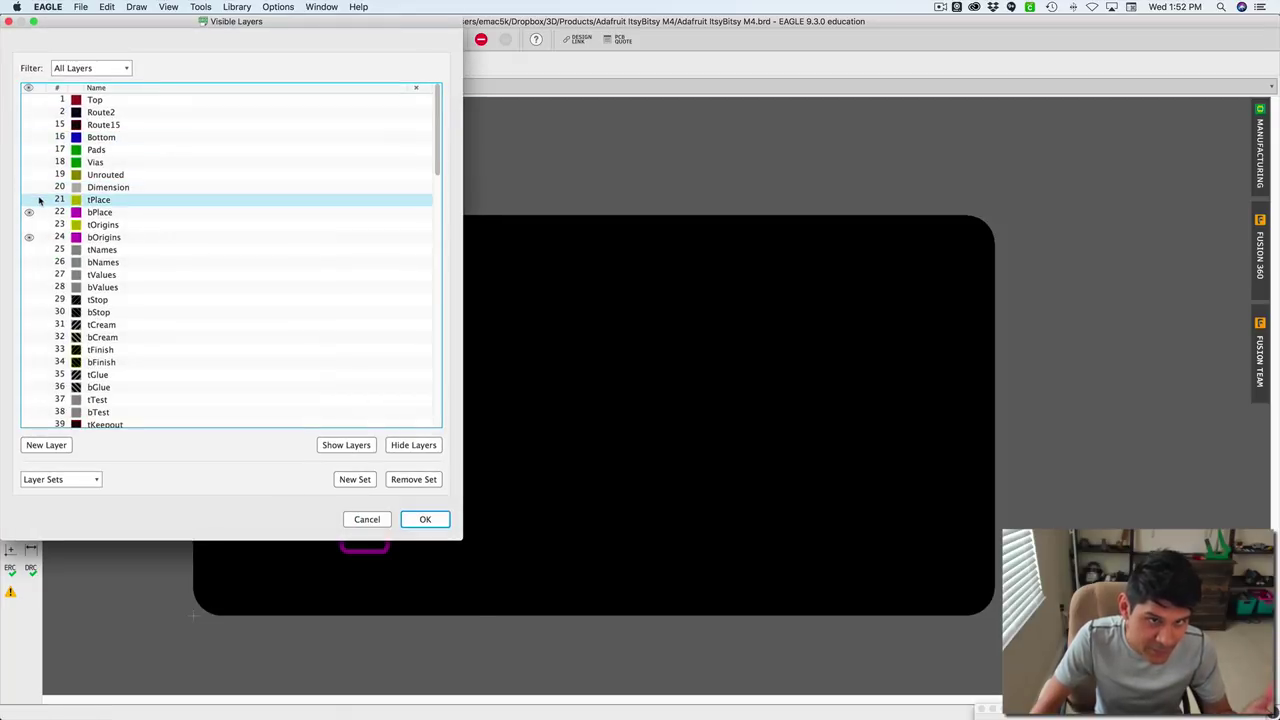
{"action": "left_click", "coordinate": [29, 200]}
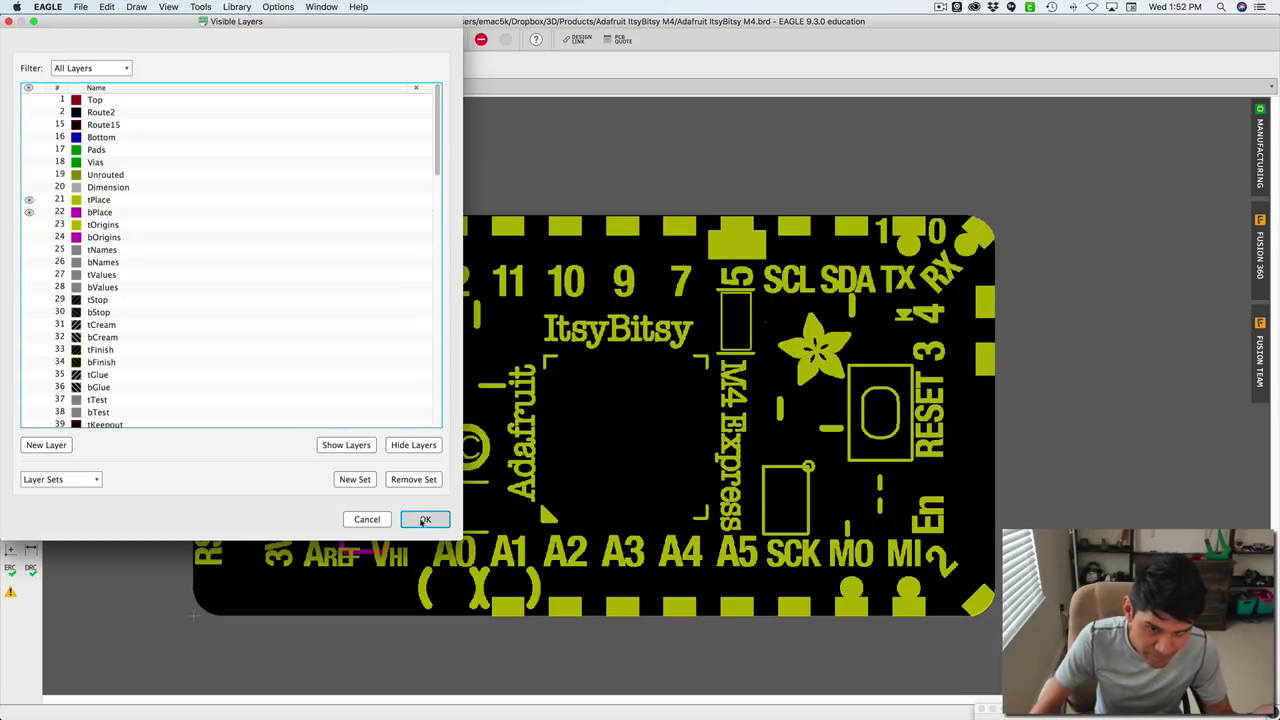
{"action": "left_click", "coordinate": [425, 519]}
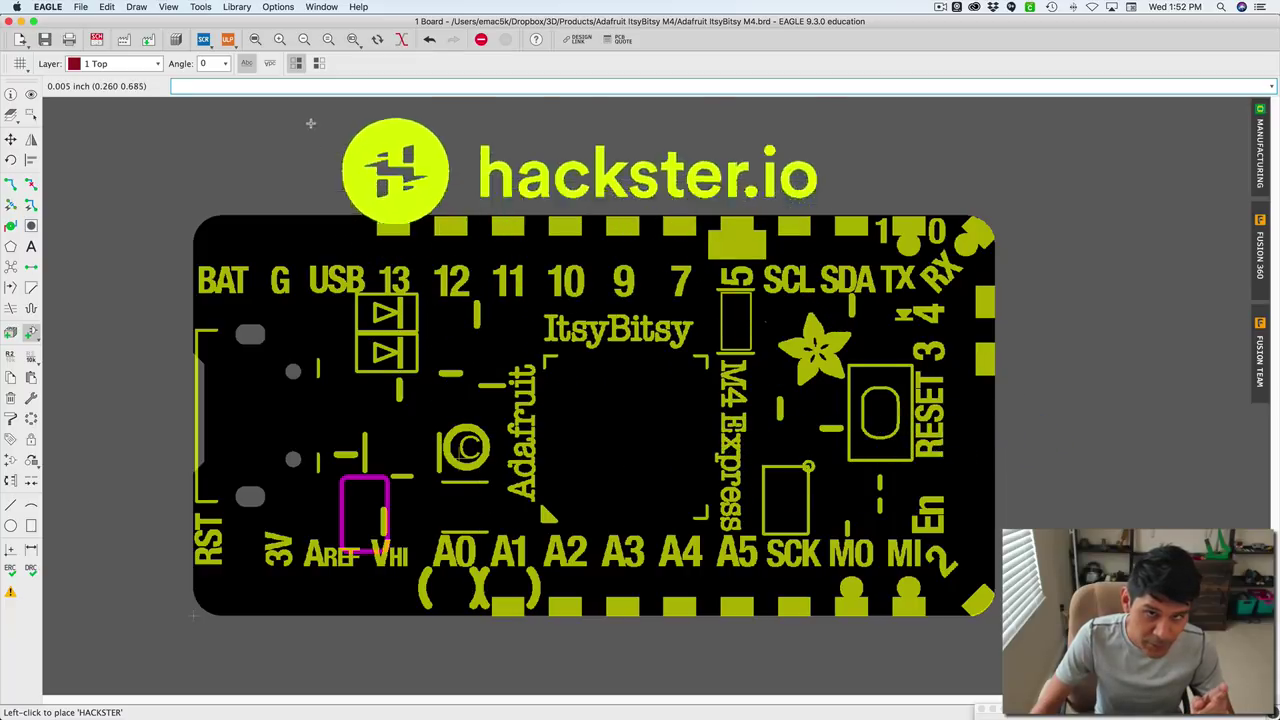
{"action": "left_click", "coordinate": [319, 64]}
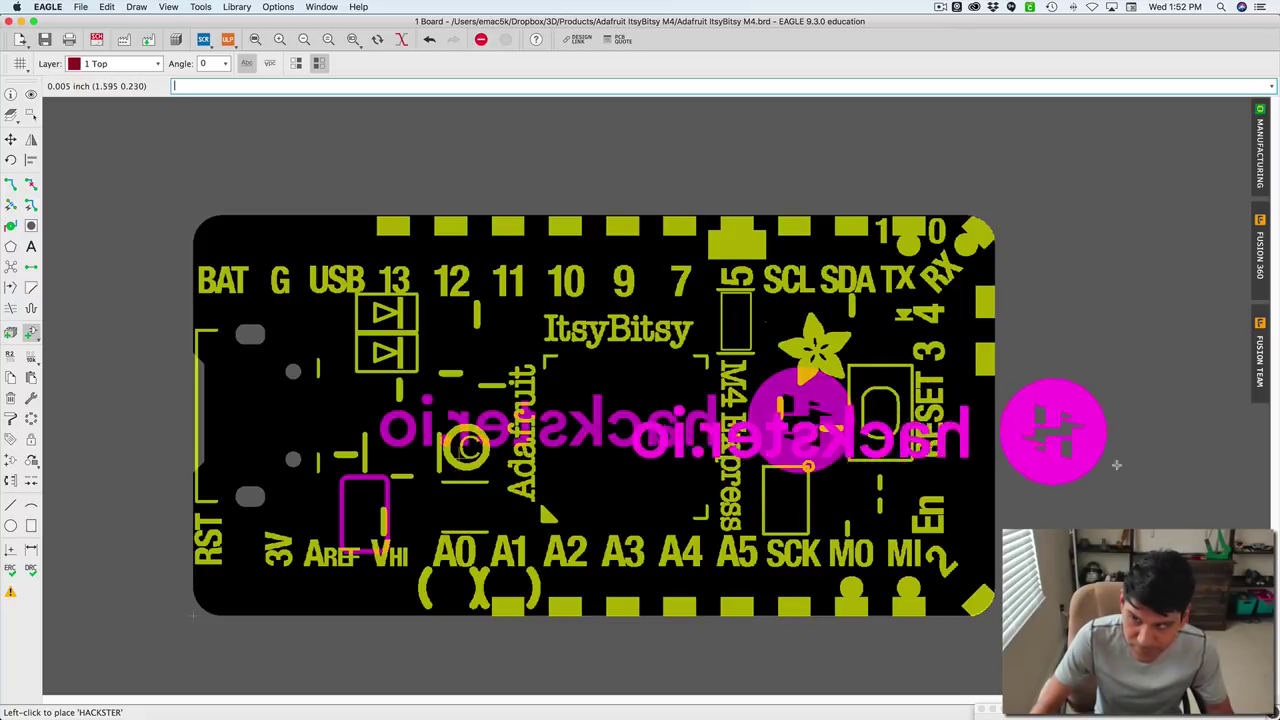
{"action": "left_click", "coordinate": [1262, 170]}
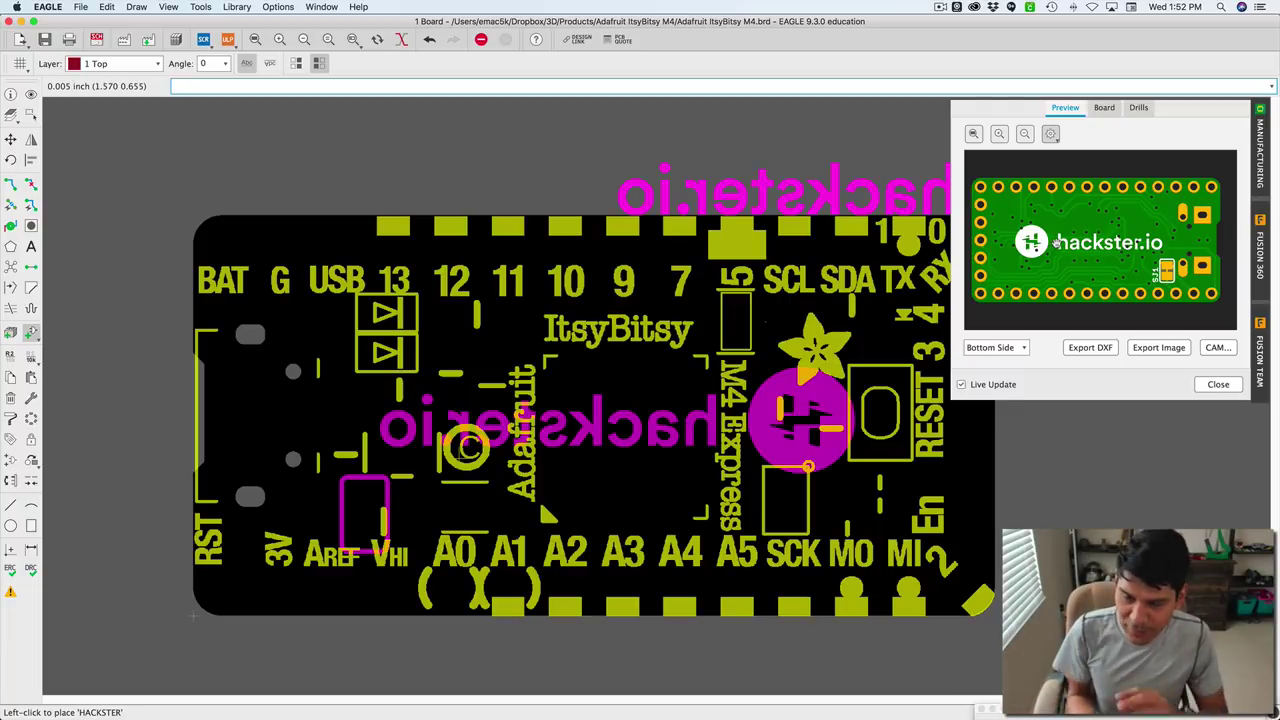
Place DRAGON_300MIL mirrored at 270° at the left end of the hackster.io text.
{"action": "left_click", "coordinate": [1220, 386]}
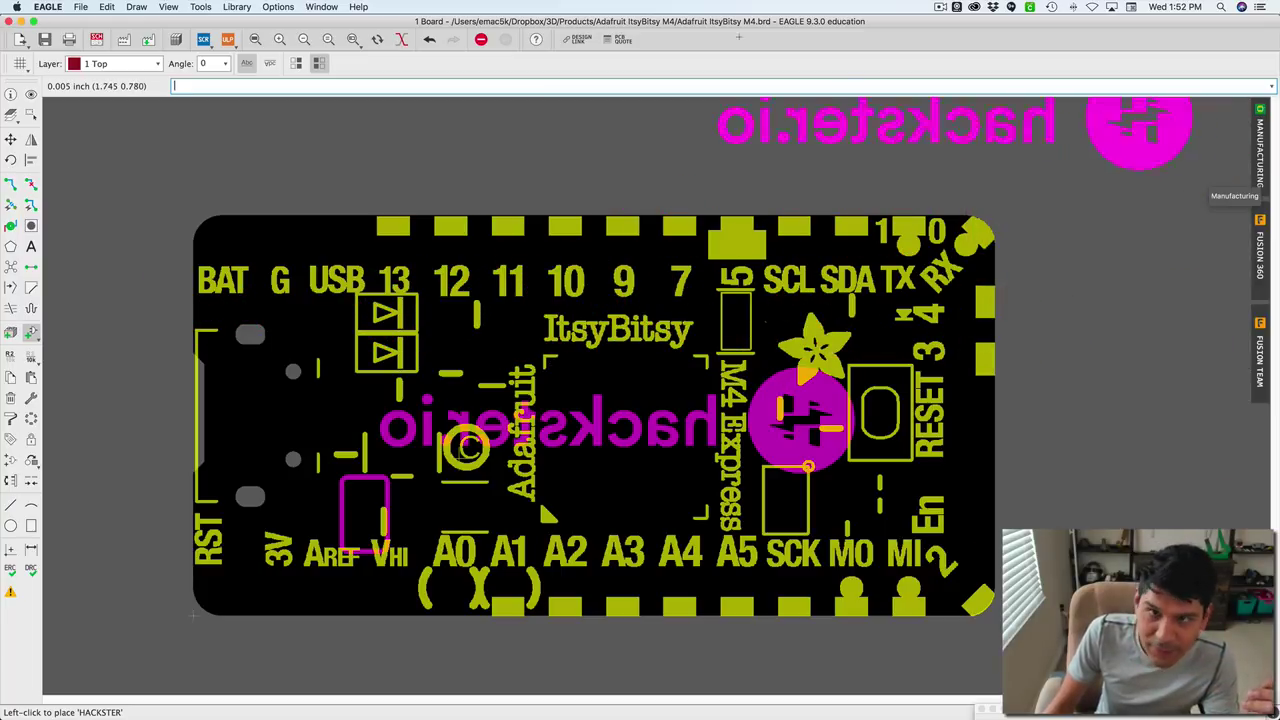
{"action": "key", "text": "super+grave"}
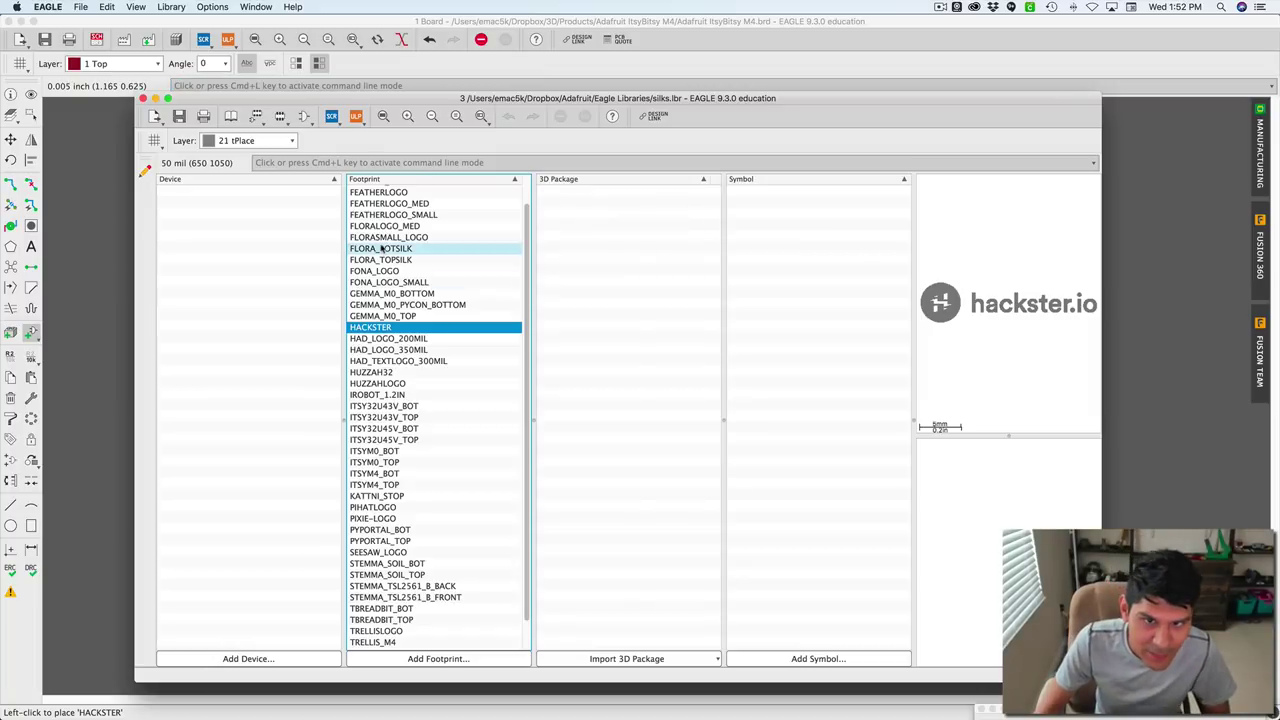
{"action": "scroll", "coordinate": [387, 210], "scroll_direction": "up", "scroll_amount": 2}
{"action": "left_click", "coordinate": [400, 214]}
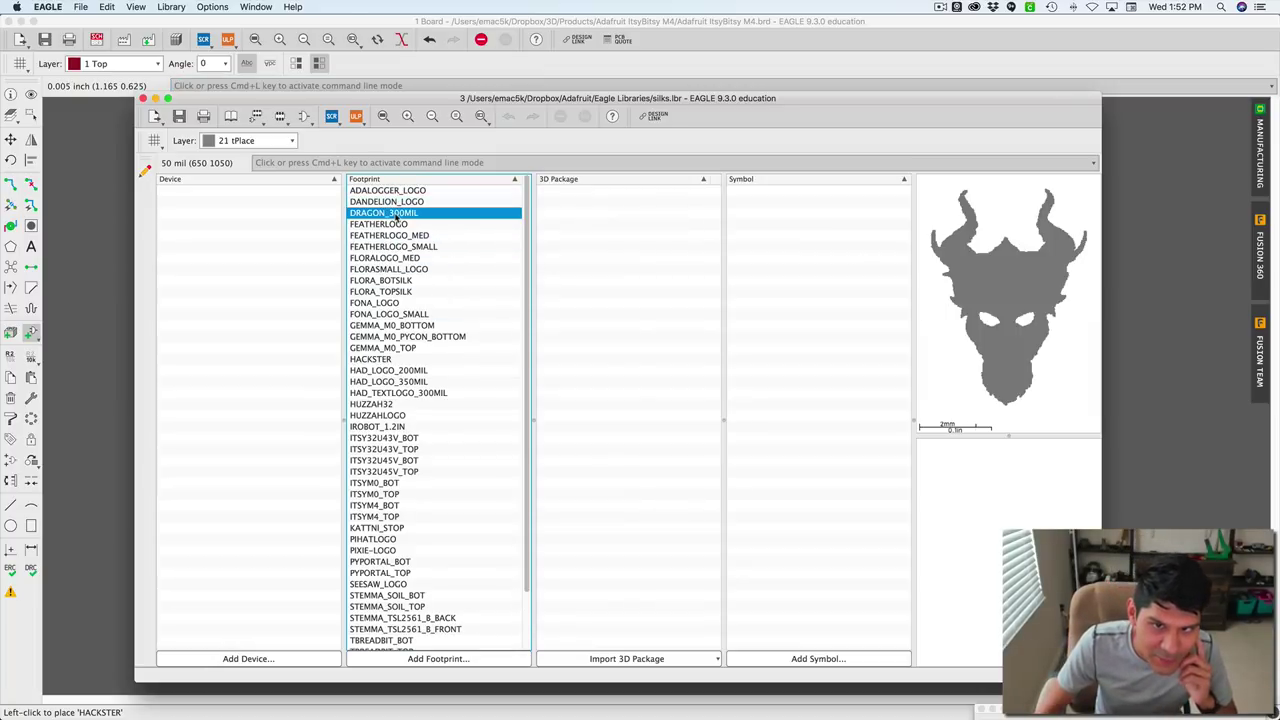
{"action": "right_click", "coordinate": [400, 216]}
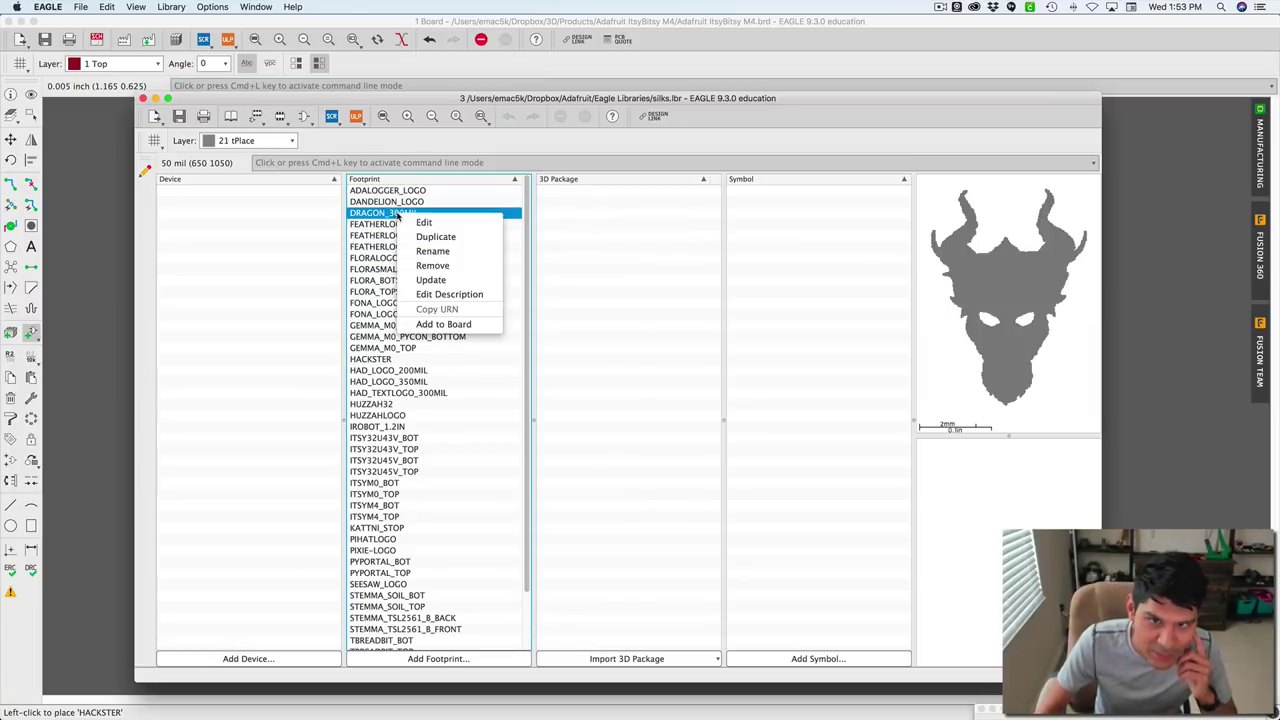
{"action": "left_click", "coordinate": [420, 325]}
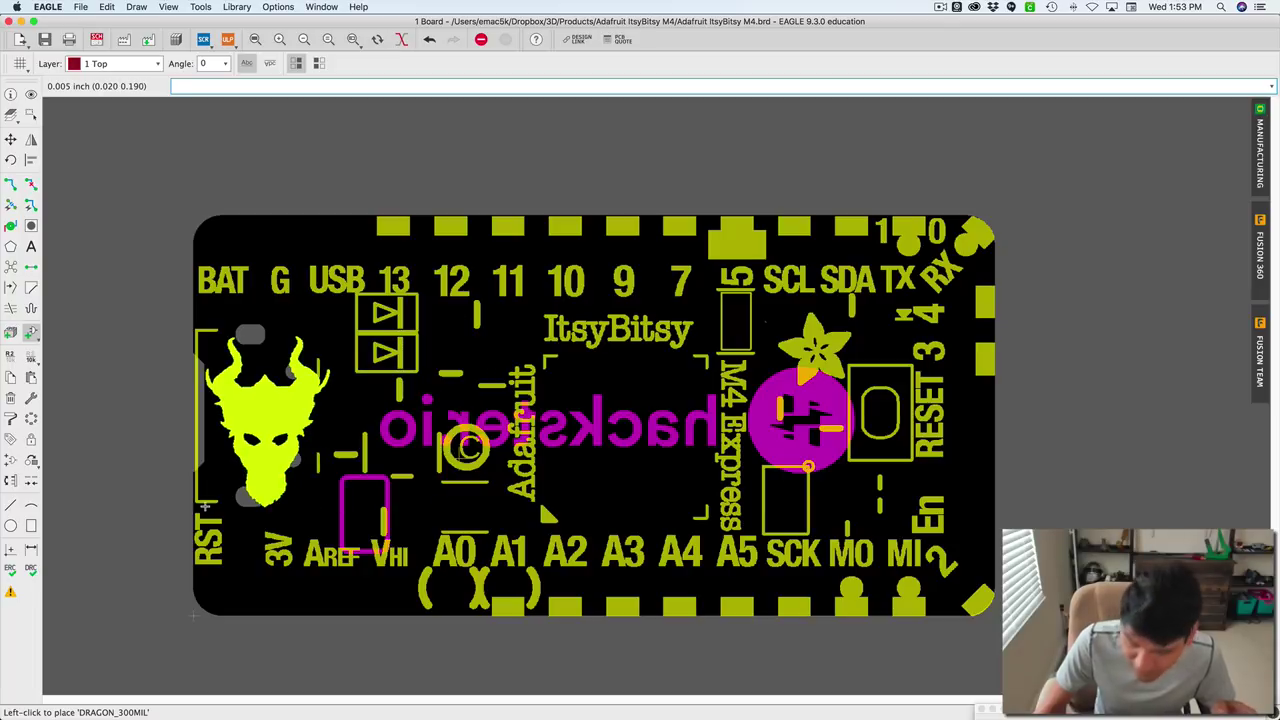
{"action": "right_click", "coordinate": [285, 485]}
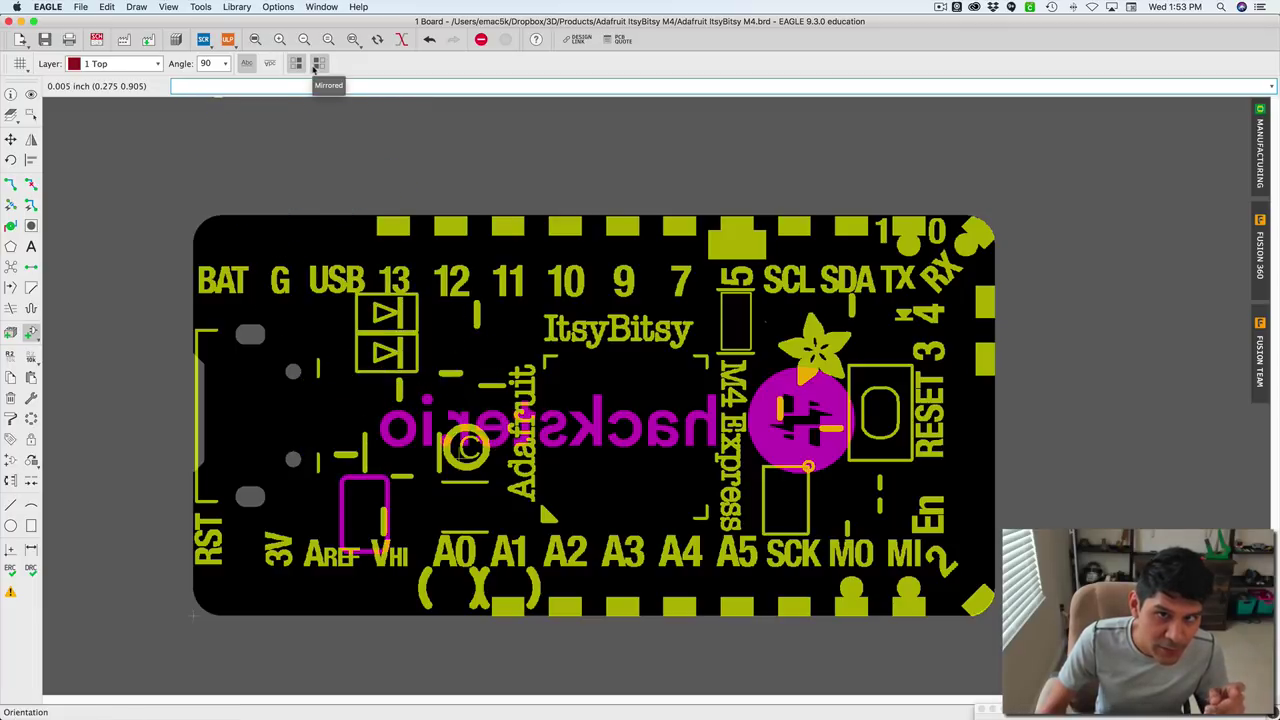
{"action": "left_click", "coordinate": [318, 66]}
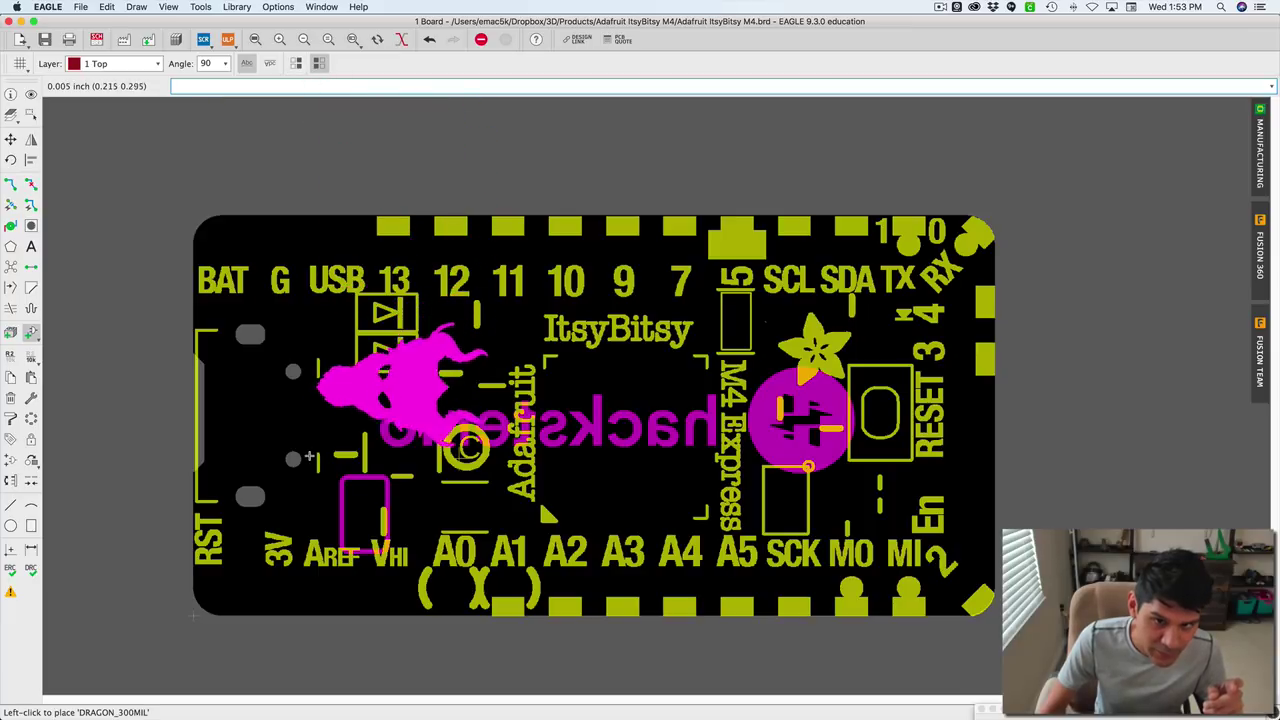
{"action": "right_click", "coordinate": [310, 457]}
{"action": "right_click", "coordinate": [310, 457]}
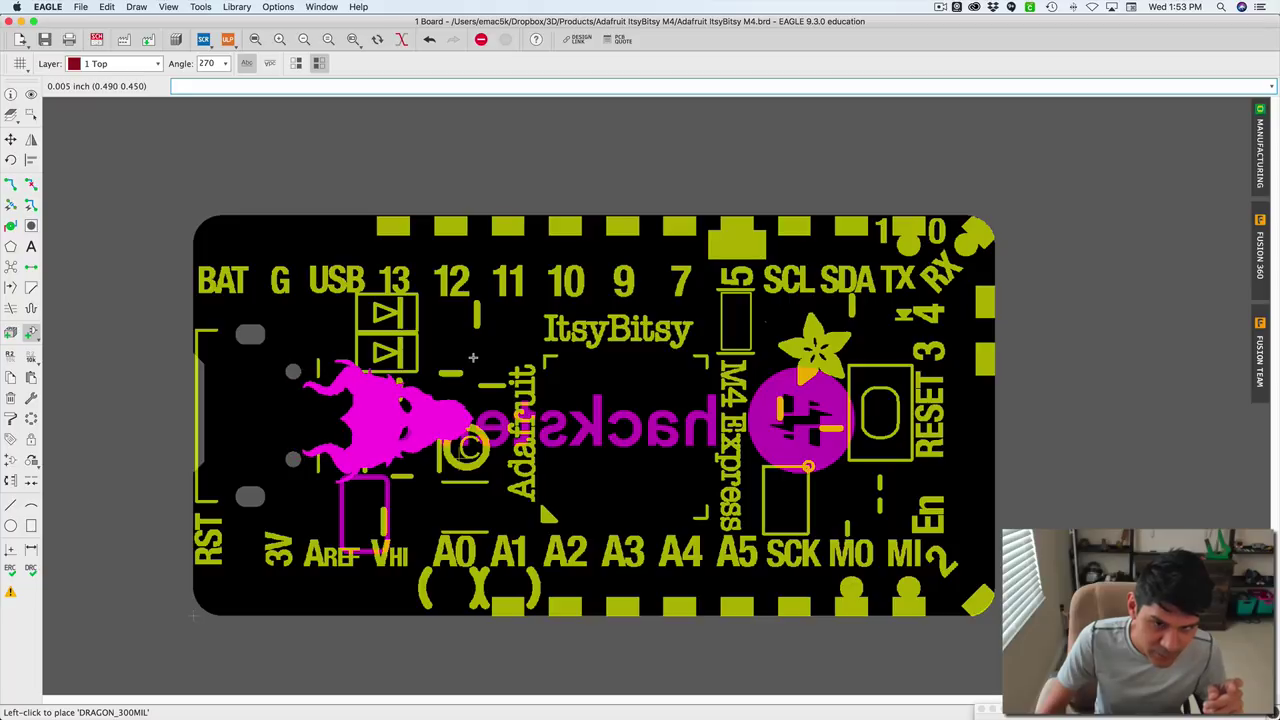
{"action": "left_click", "coordinate": [474, 356]}
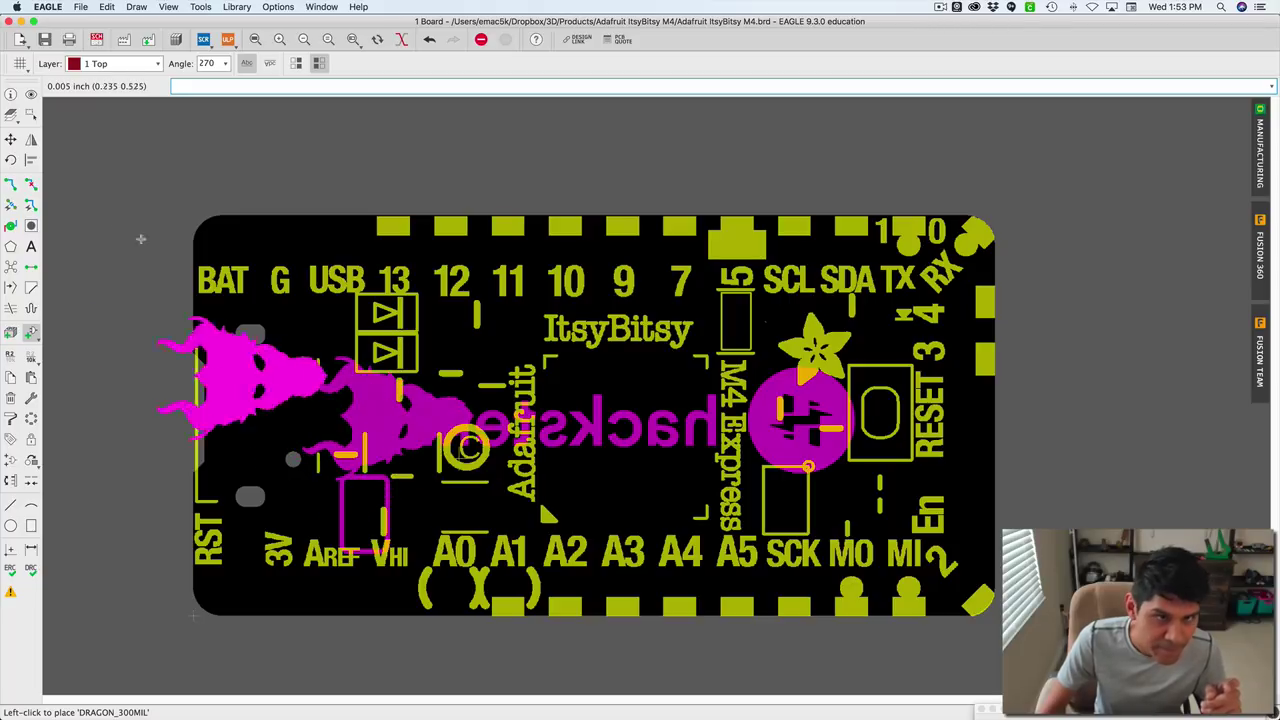
Hide the tPlace and tOrigins layers and show bPlace and bOrigins.
{"action": "left_click", "coordinate": [12, 117]}
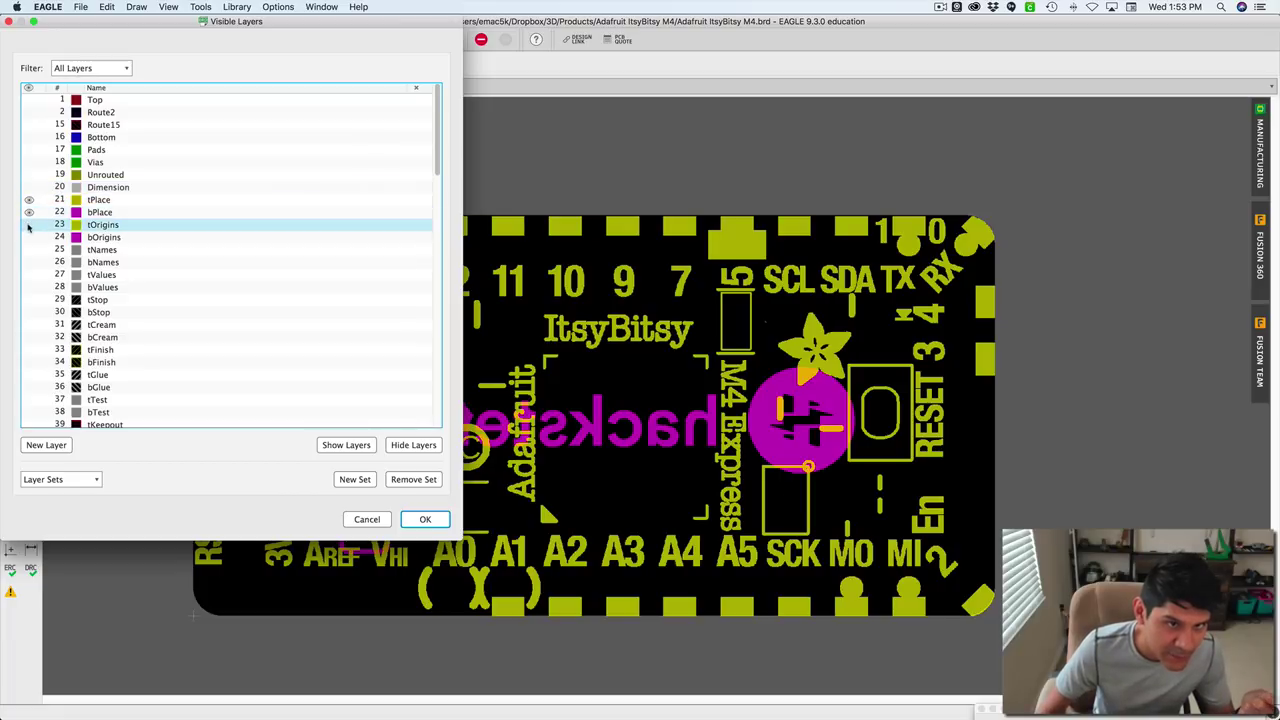
{"action": "left_click", "coordinate": [29, 226]}
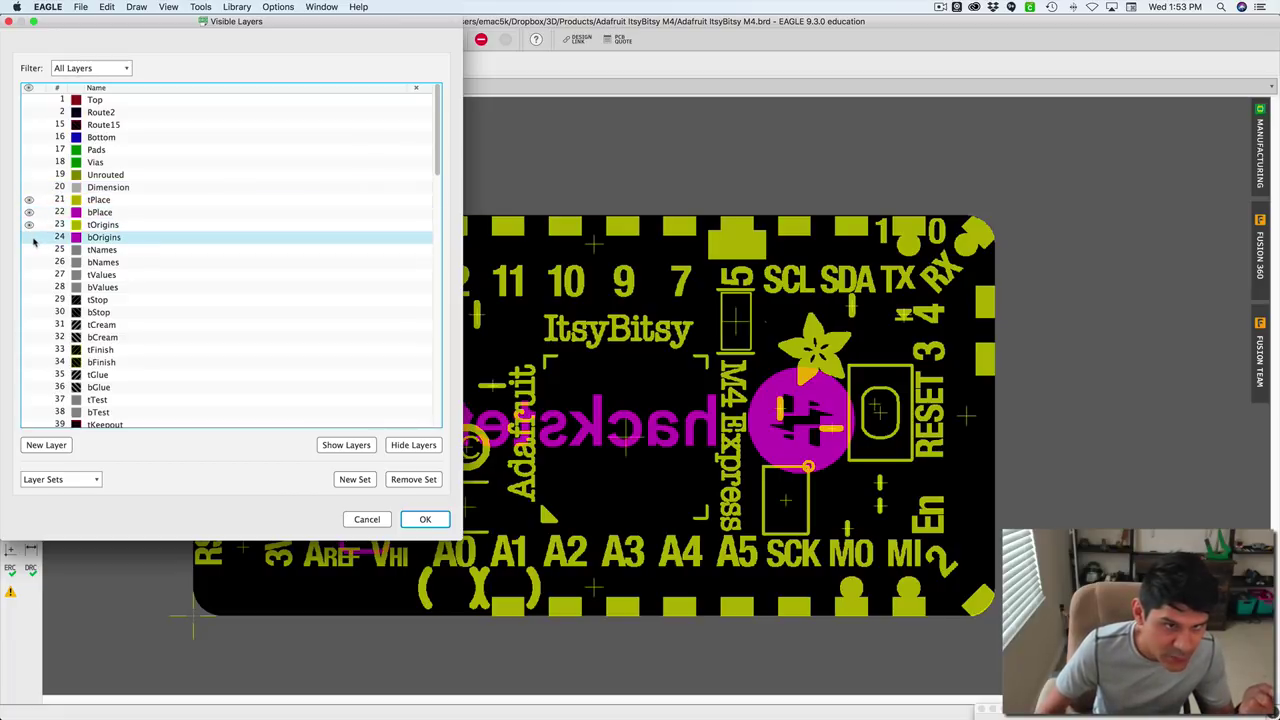
{"action": "left_click", "coordinate": [29, 212]}
{"action": "left_click", "coordinate": [29, 201]}
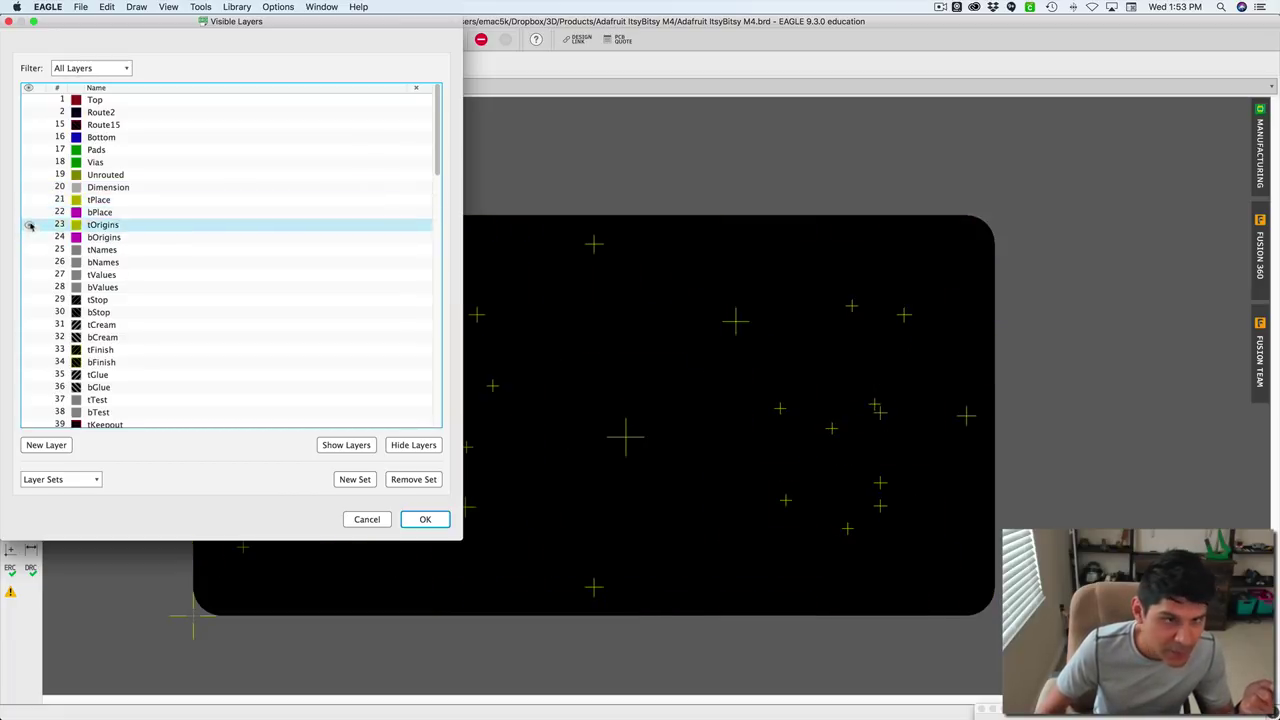
{"action": "left_click", "coordinate": [29, 226]}
{"action": "left_click", "coordinate": [29, 237]}
{"action": "left_click", "coordinate": [29, 212]}
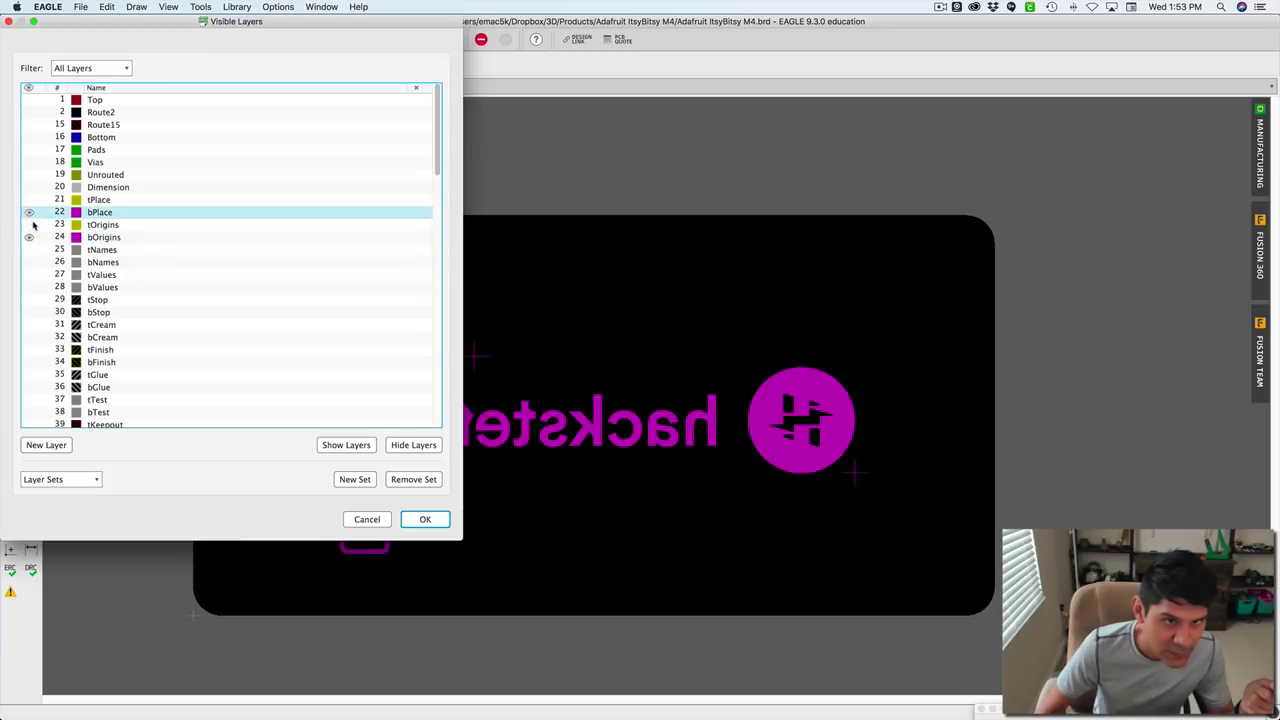
{"action": "left_click", "coordinate": [425, 519]}
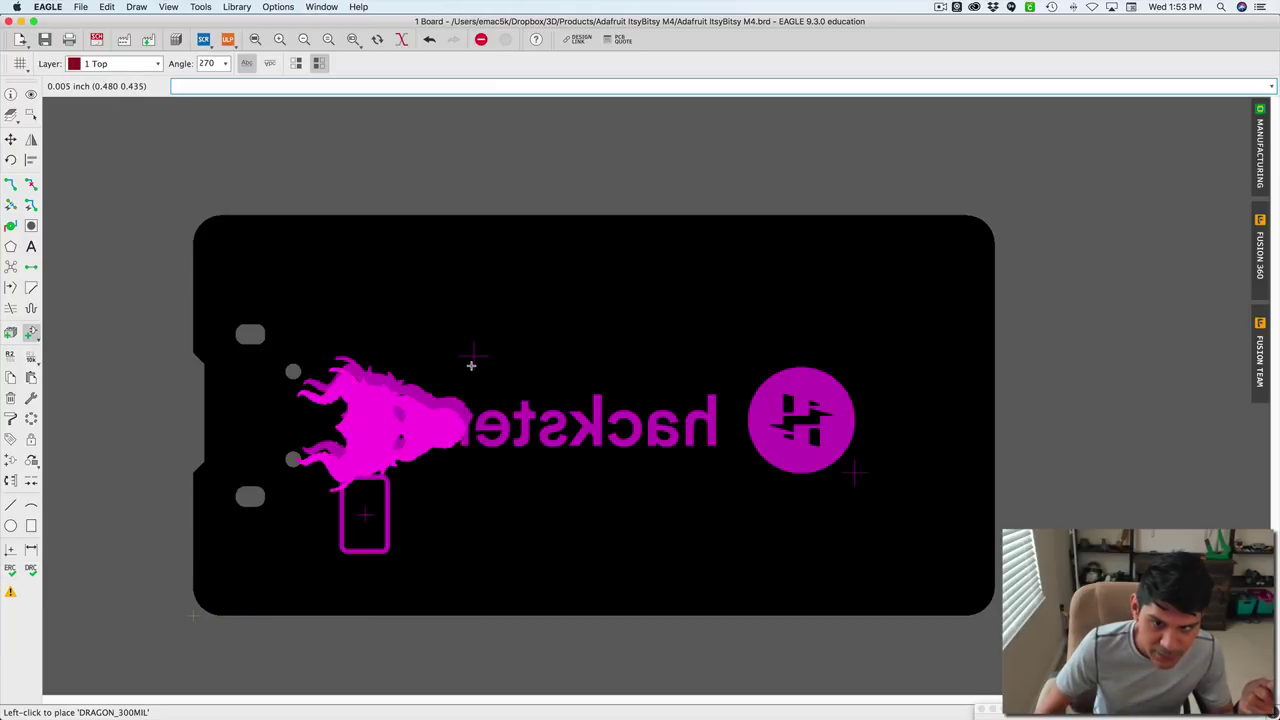
Move the hackster.io logo to the right so it clears the dragon.
{"action": "left_click", "coordinate": [10, 93]}
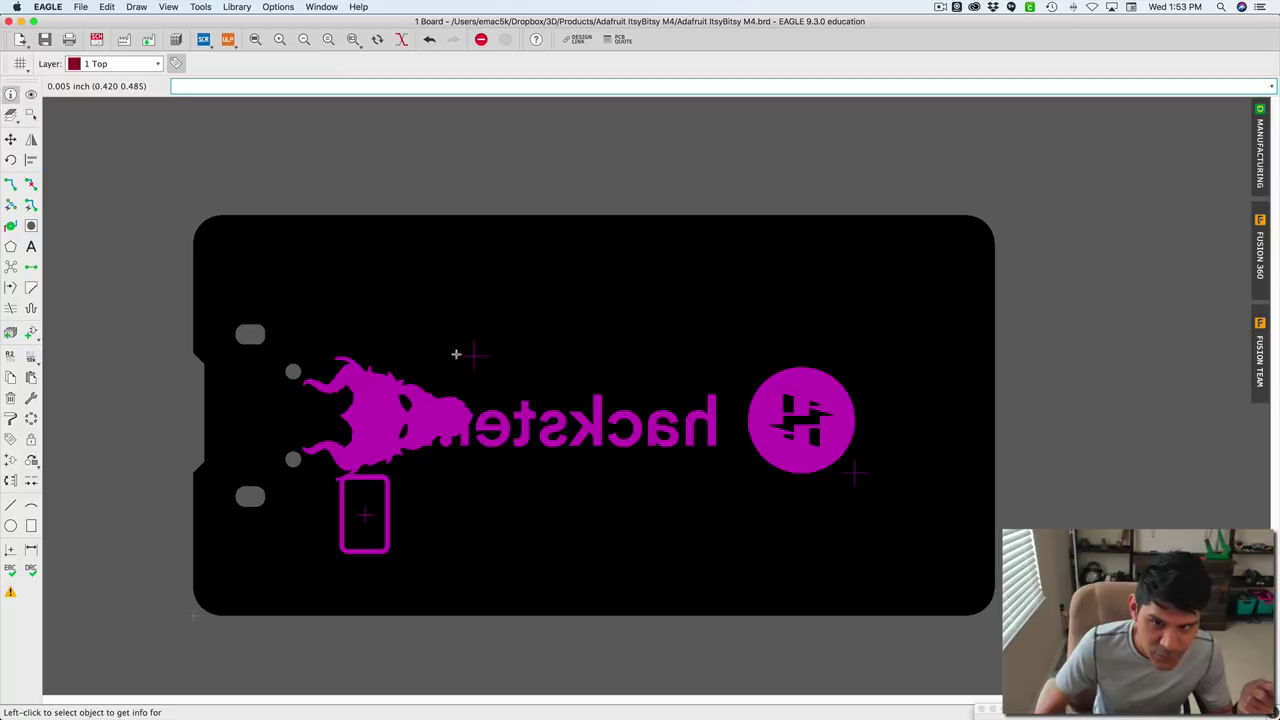
{"action": "right_click", "coordinate": [474, 357]}
{"action": "key", "text": "Escape"}
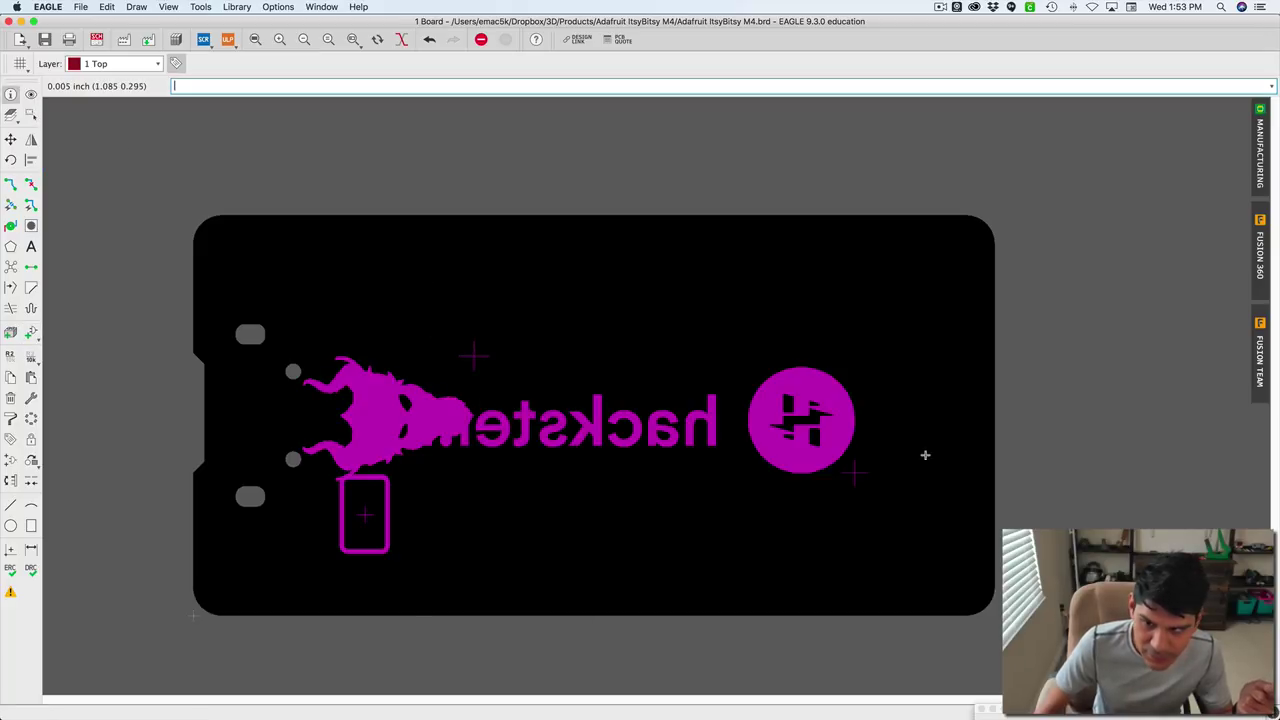
{"action": "right_click", "coordinate": [857, 477]}
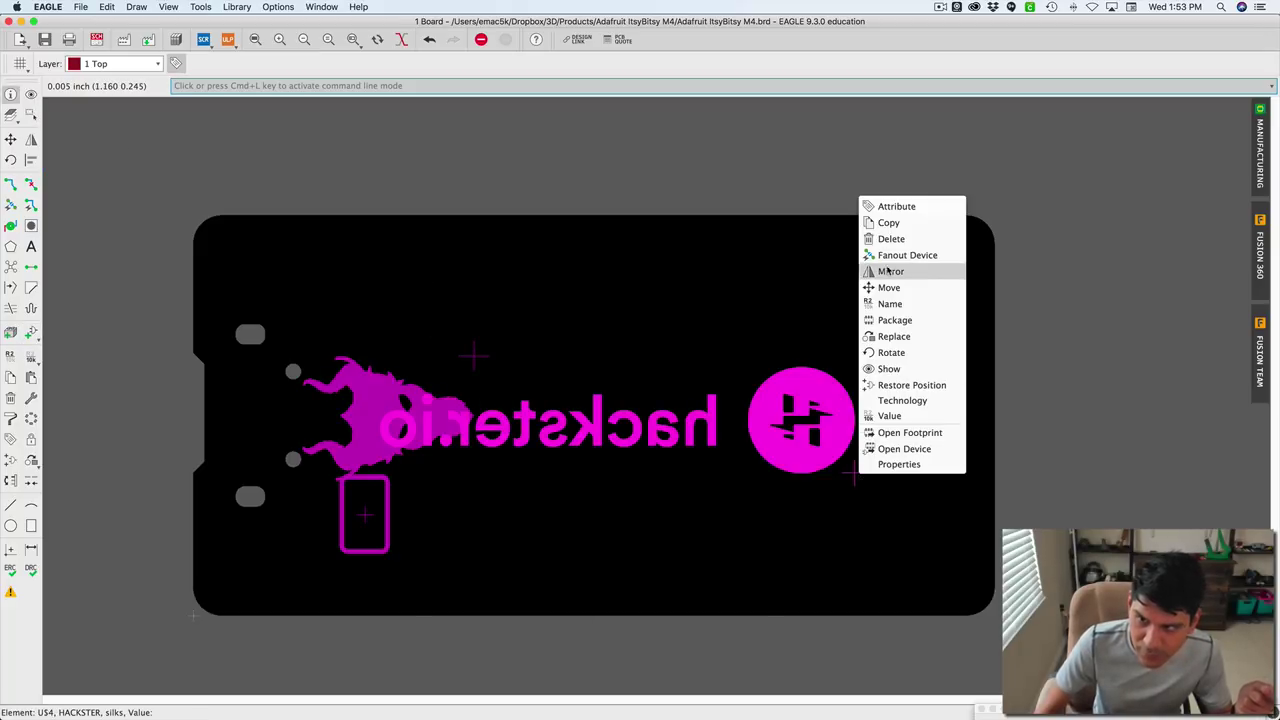
{"action": "left_click", "coordinate": [889, 287]}
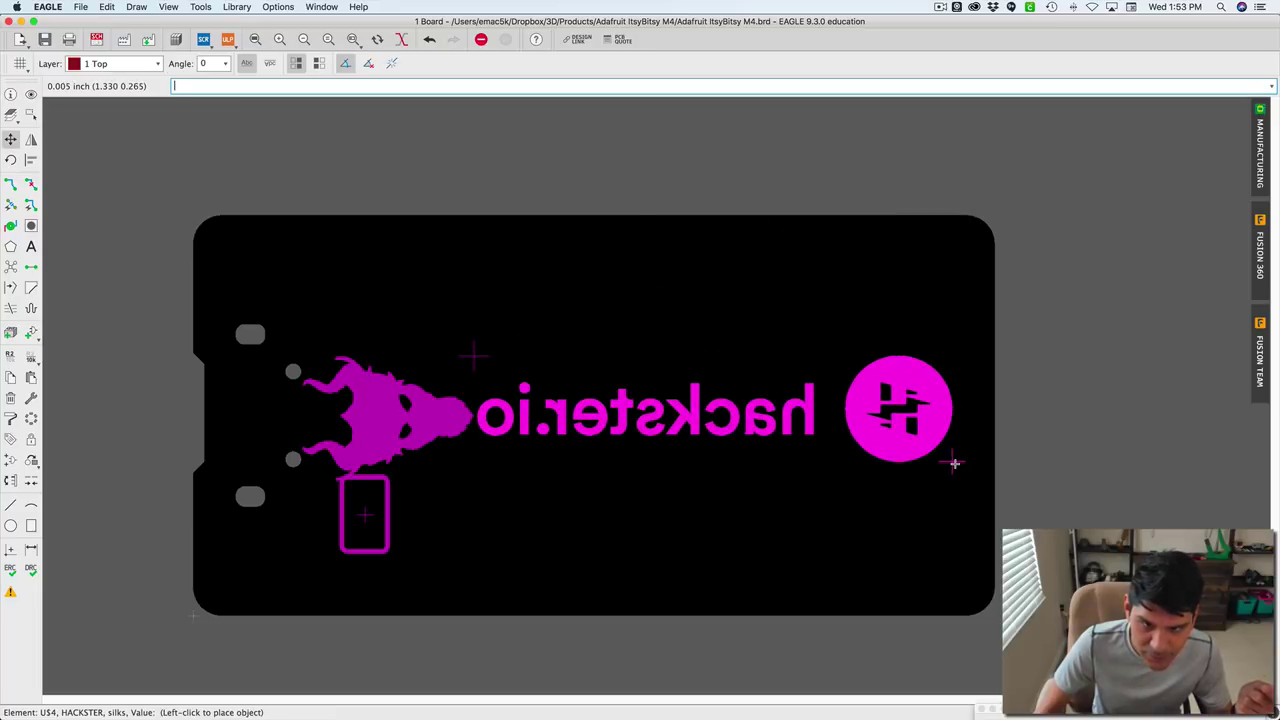
{"action": "left_click", "coordinate": [955, 463]}
Open the Manufacturing bottom-side preview showing the dragon left of the hackster.io logo.
{"action": "left_click", "coordinate": [1258, 168]}
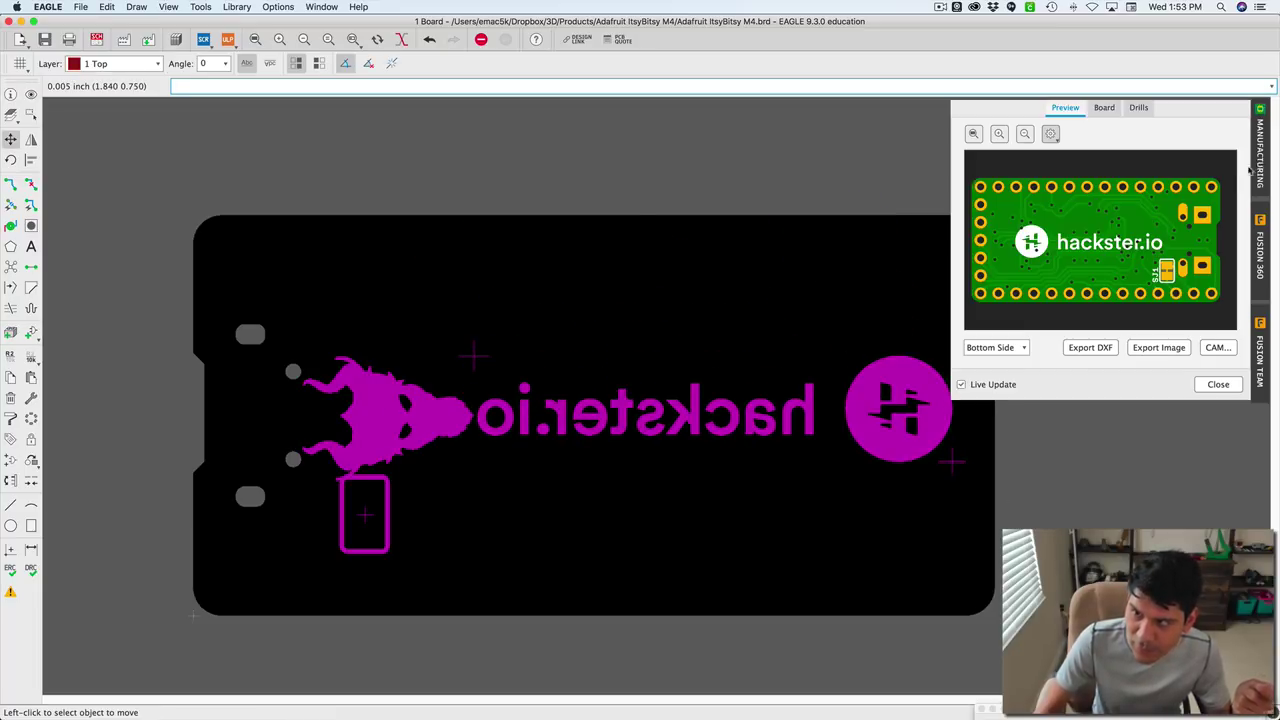